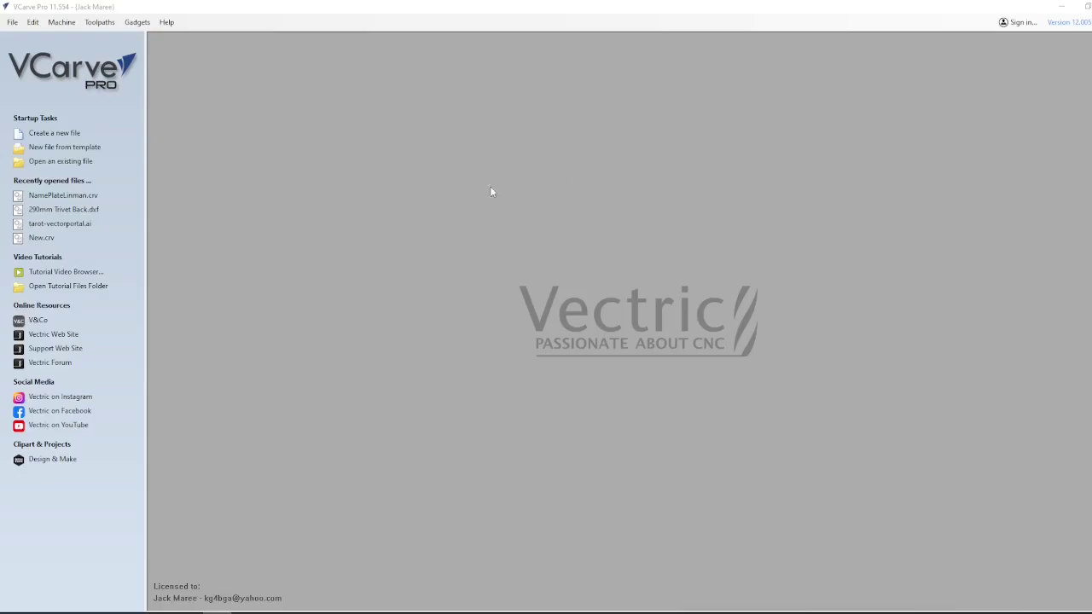
- Start a new job 16 in wide, 11 in high and 2 in thick, zeroed on the machine bed
{"action": "left_click", "coordinate": [74, 135]}
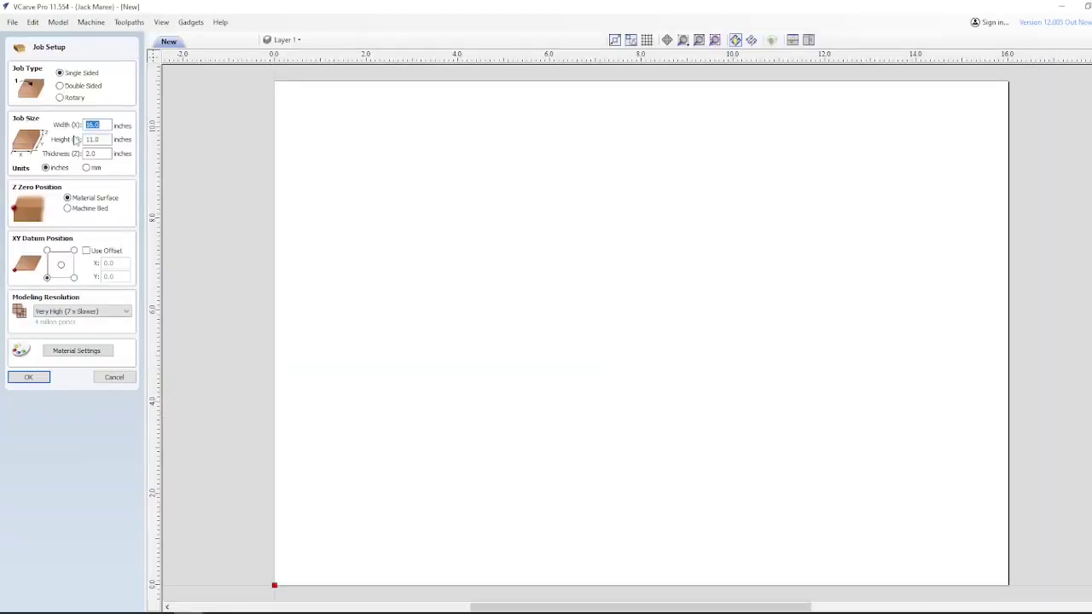
{"action": "left_click", "coordinate": [101, 124]}
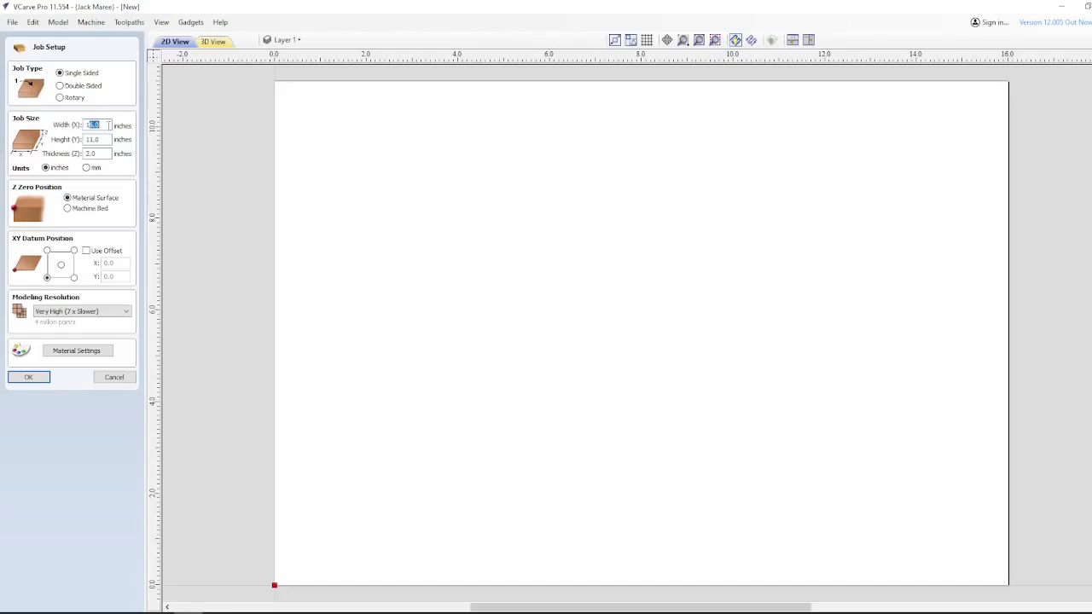
{"action": "double_click", "coordinate": [106, 140]}
{"action": "left_click", "coordinate": [103, 140]}
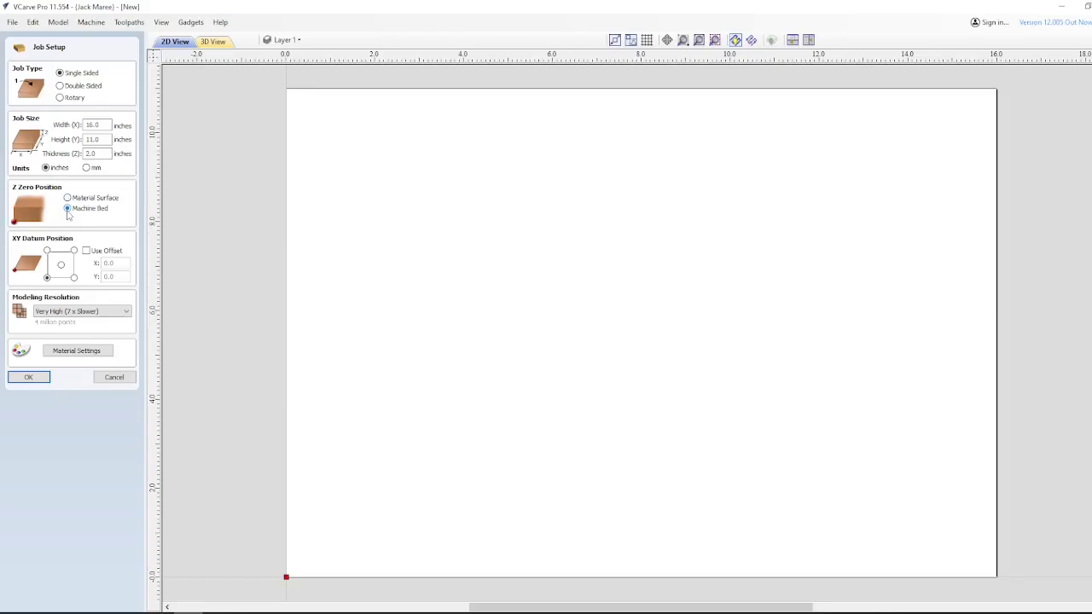
{"action": "left_click", "coordinate": [34, 381]}
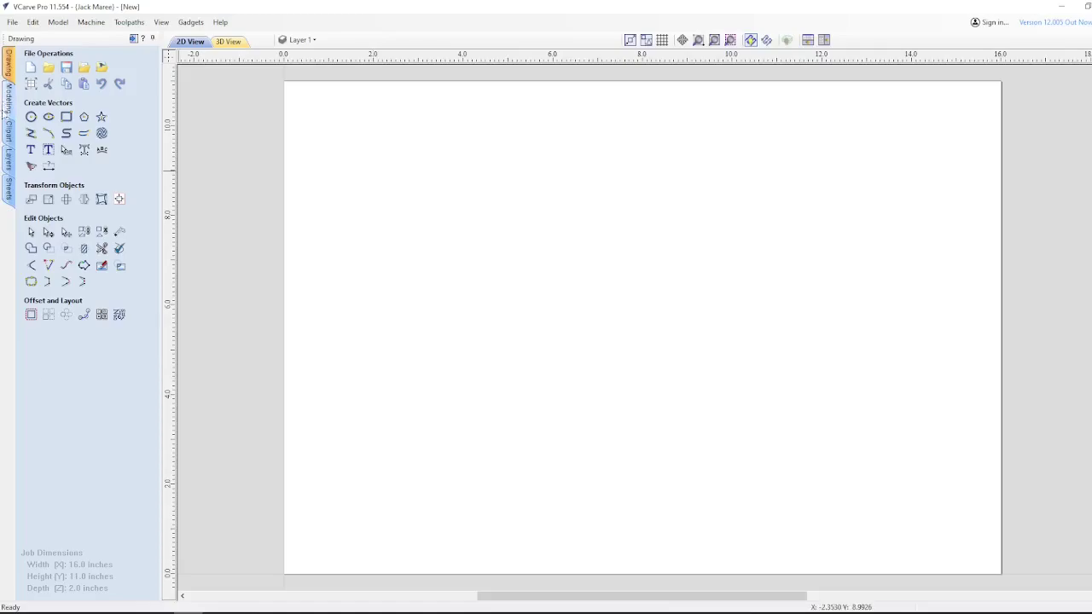
- Browse the Objects & People clipart folder down to the Open_Book model
{"action": "left_click", "coordinate": [9, 132]}
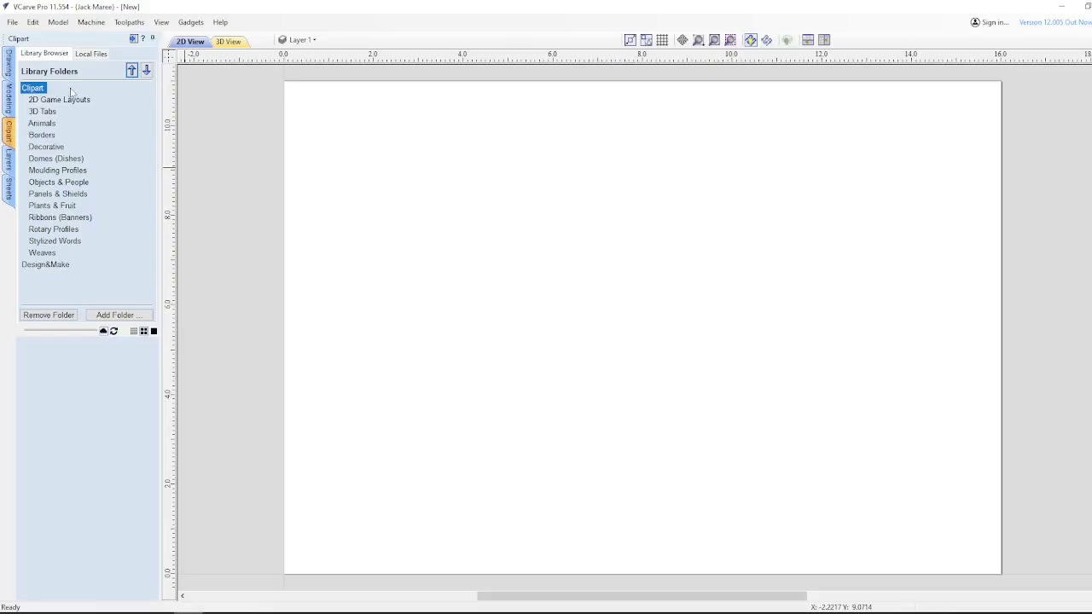
{"action": "left_click", "coordinate": [50, 183]}
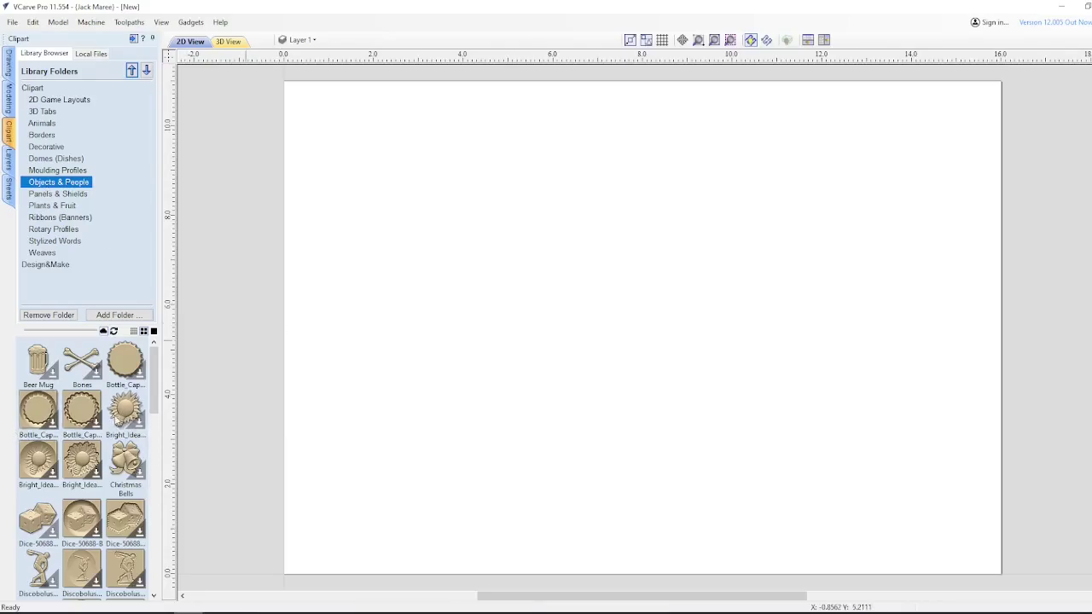
{"action": "scroll", "coordinate": [123, 422], "scroll_direction": "down", "scroll_amount": 1}
{"action": "scroll", "coordinate": [123, 422], "scroll_direction": "down", "scroll_amount": 7}
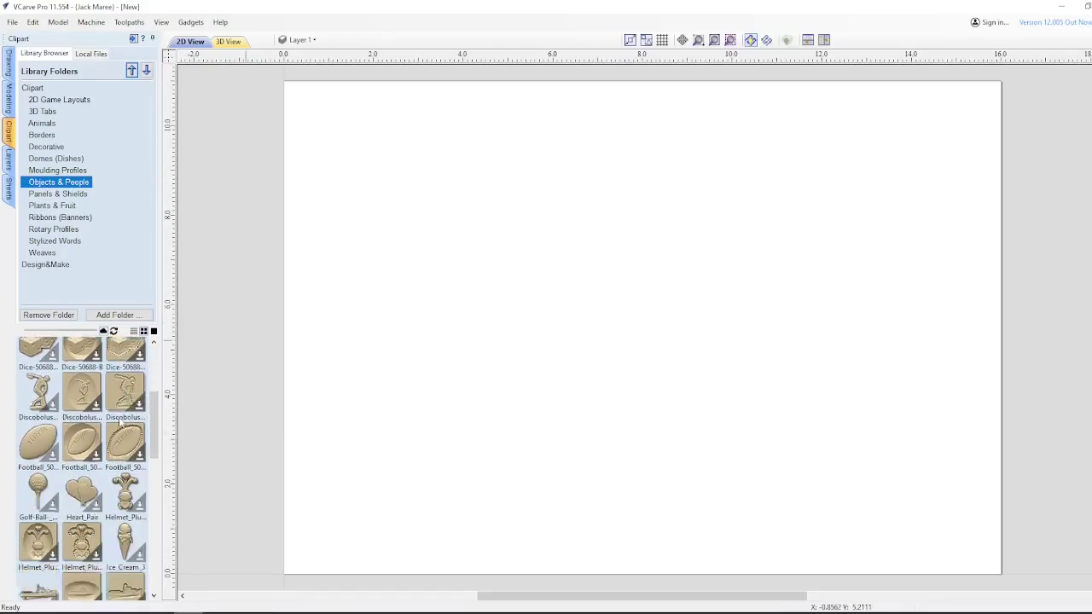
{"action": "scroll", "coordinate": [124, 422], "scroll_direction": "down", "scroll_amount": 4}
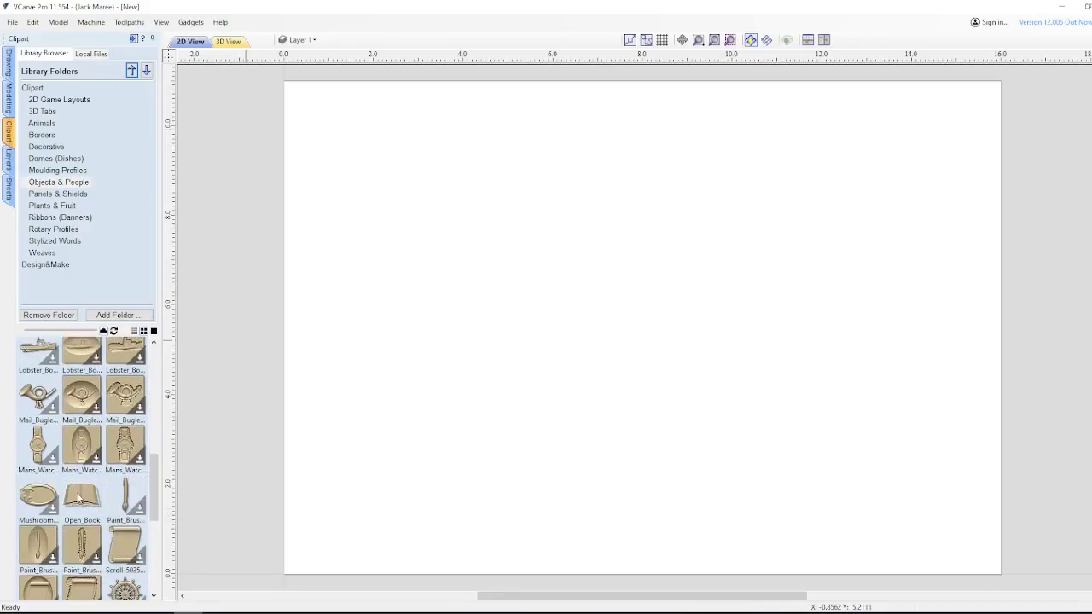
- Add the Open_Book model, move it to the job's lower-left corner and scale it to span the job
{"action": "double_click", "coordinate": [78, 499]}
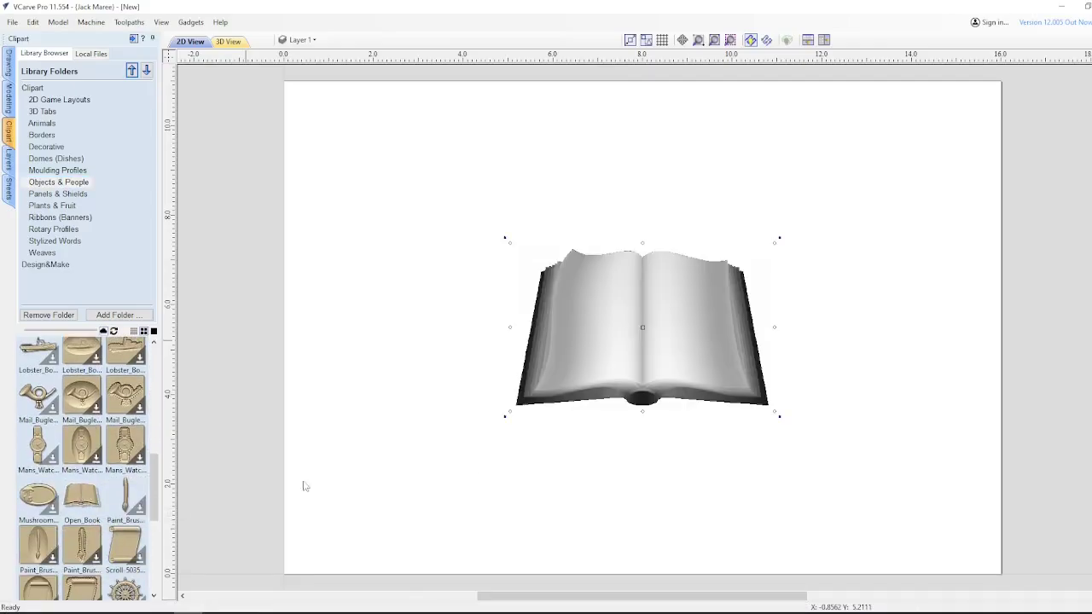
{"action": "mouse_move", "coordinate": [643, 327]}
{"action": "left_mouse_down", "text": "ctrl"}
{"action": "mouse_move", "coordinate": [537, 334]}
{"action": "mouse_move", "coordinate": [401, 424]}
{"action": "left_mouse_up", "text": "ctrl"}
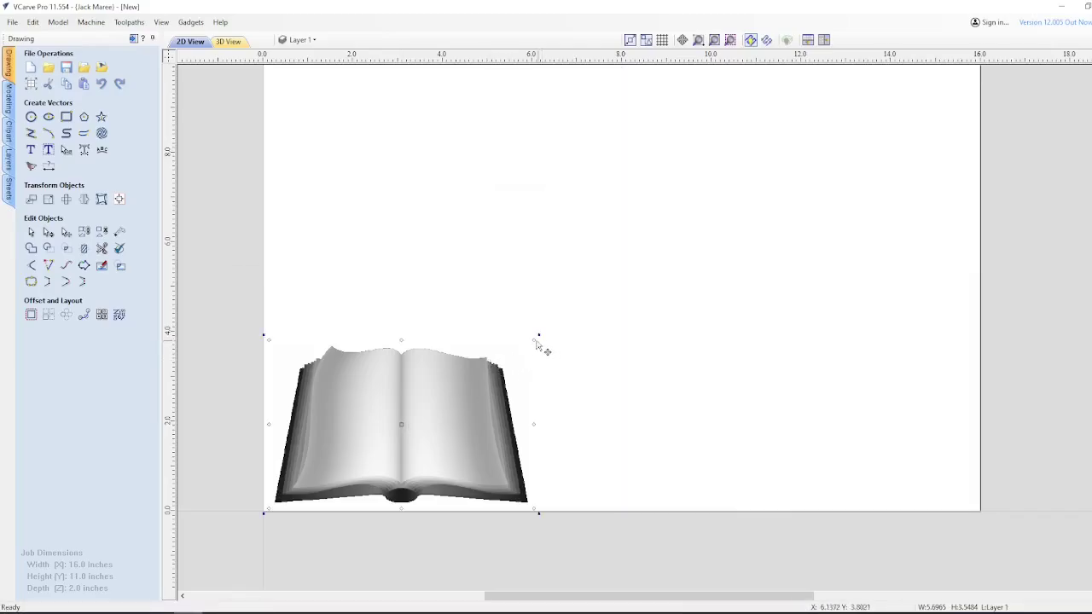
{"action": "left_click_drag", "start_coordinate": [538, 335], "coordinate": [988, 71]}
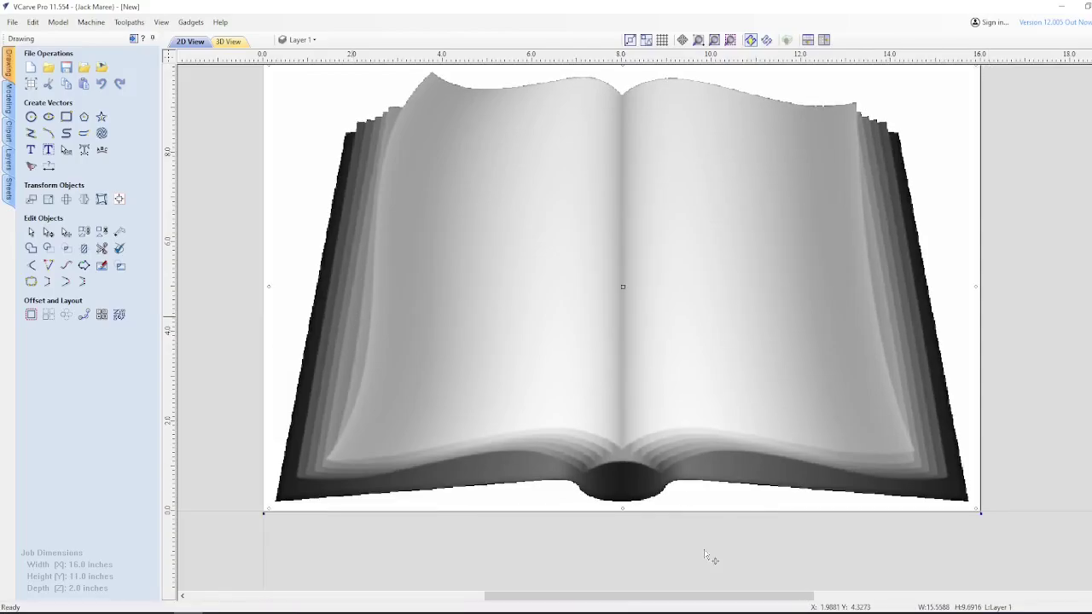
{"action": "scroll", "coordinate": [637, 605], "scroll_direction": "down", "scroll_amount": 1}
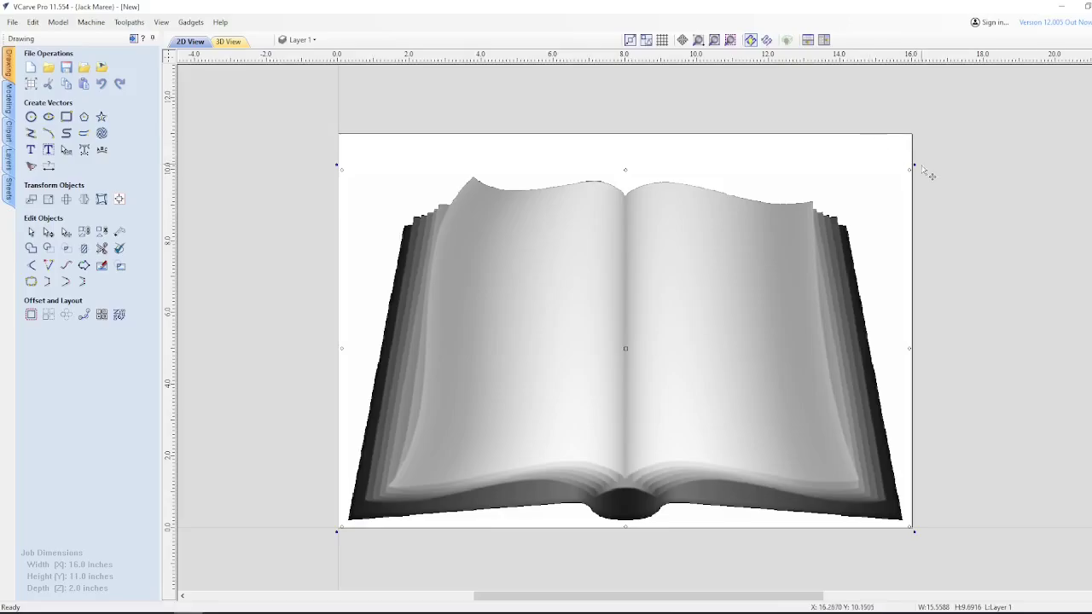
{"action": "left_click_drag", "start_coordinate": [909, 170], "coordinate": [904, 173]}
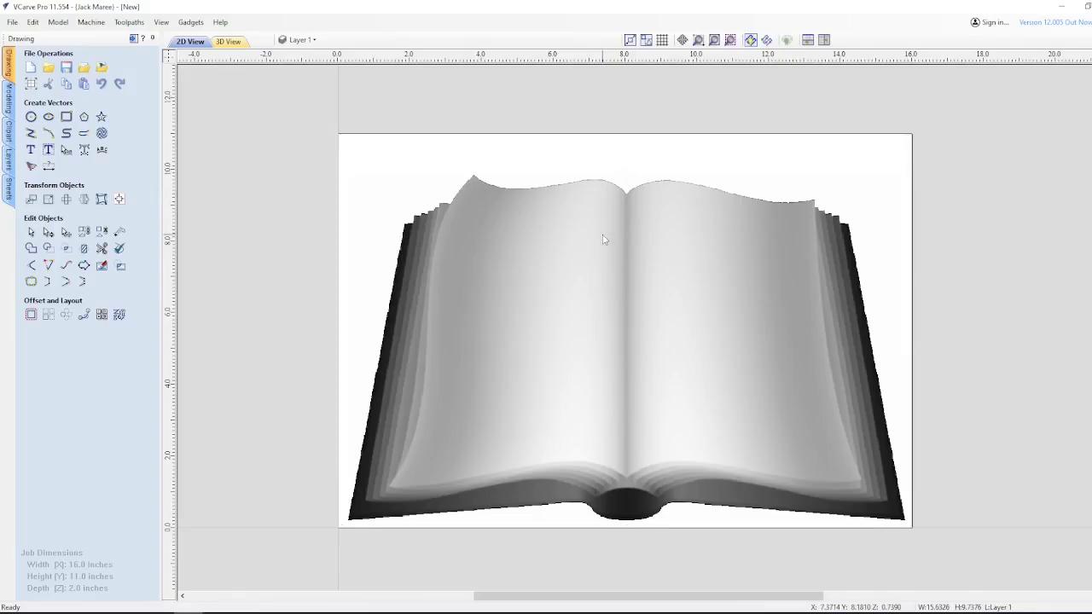
{"action": "left_click", "coordinate": [626, 166]}
{"action": "left_click_drag", "start_coordinate": [627, 166], "coordinate": [627, 139]}
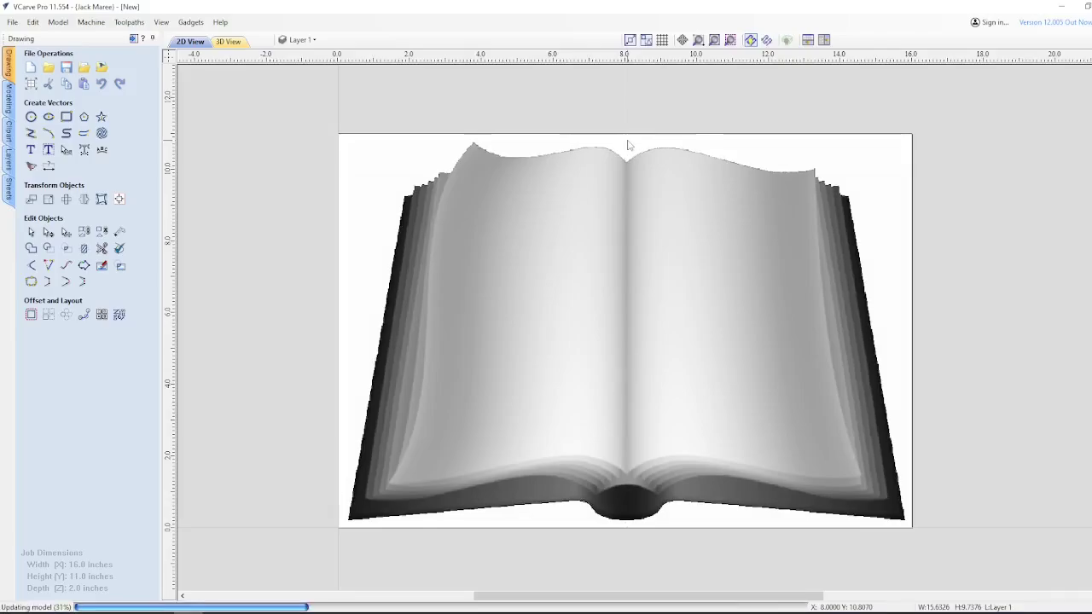
- Centre the book on the material using the alignment tools
{"action": "left_click", "coordinate": [119, 200]}
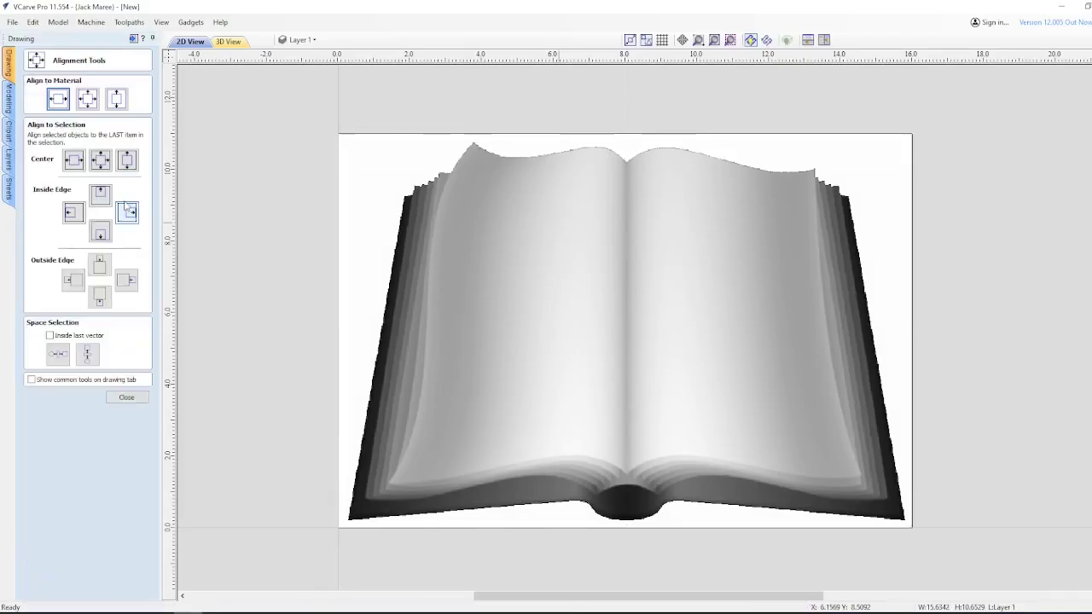
{"action": "left_click", "coordinate": [88, 99]}
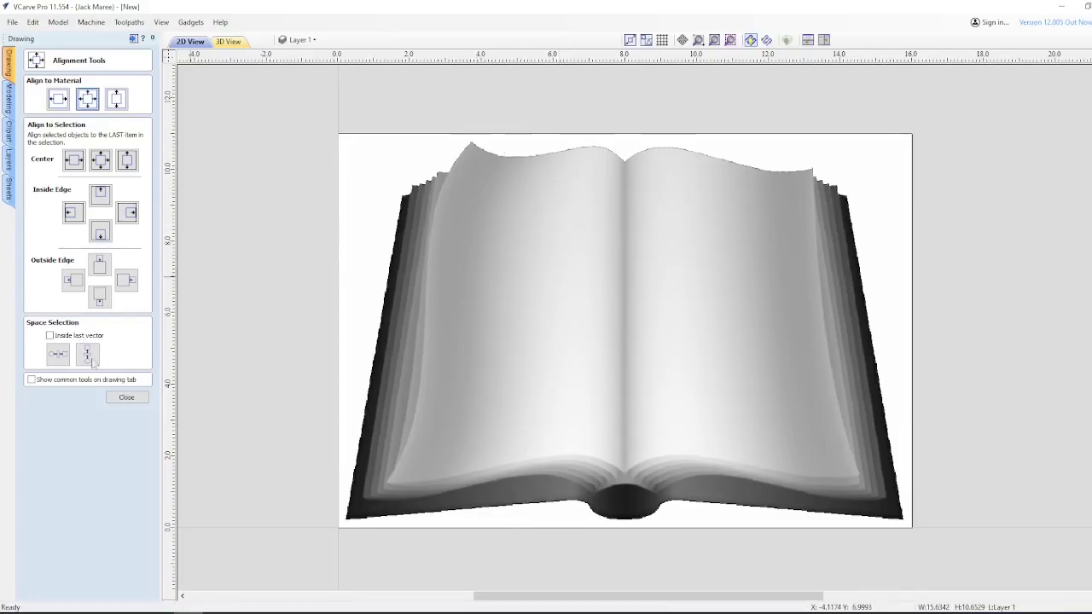
{"action": "left_click", "coordinate": [126, 397]}
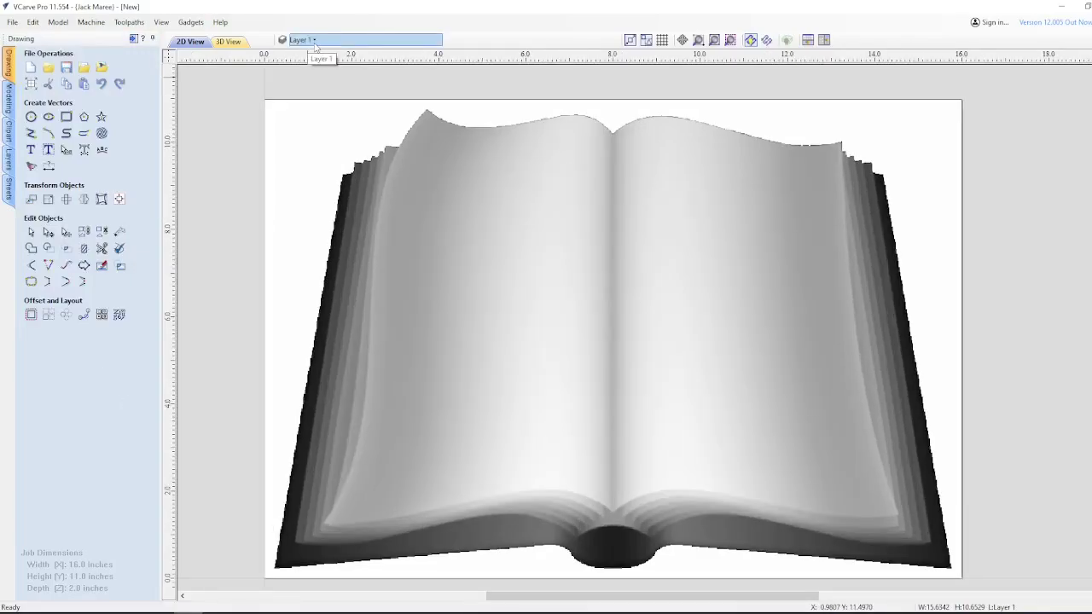
- Rename Layer 1 to Book
{"action": "left_click", "coordinate": [314, 43]}
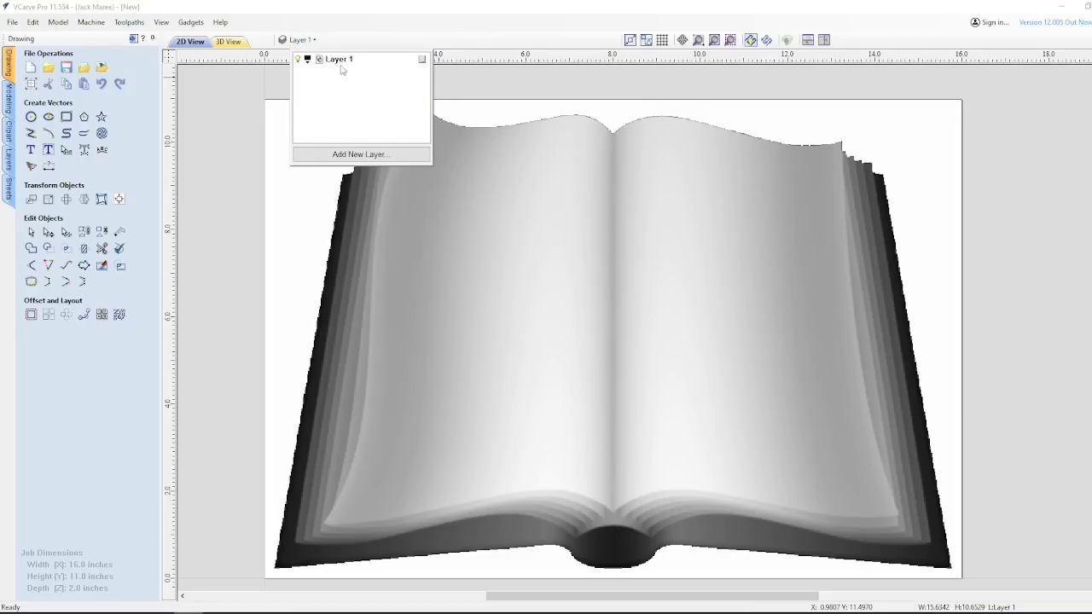
{"action": "double_click", "coordinate": [348, 63]}
{"action": "key", "text": "BackSpace"}
{"action": "key", "text": "BackSpace"}
{"action": "key", "text": "BackSpace"}
{"action": "key", "text": "BackSpace"}
{"action": "key", "text": "BackSpace"}
{"action": "key", "text": "Return"}
- Add three new layers named Text, Guide and Align
{"action": "left_click", "coordinate": [360, 154]}
{"action": "type", "text": "T"}
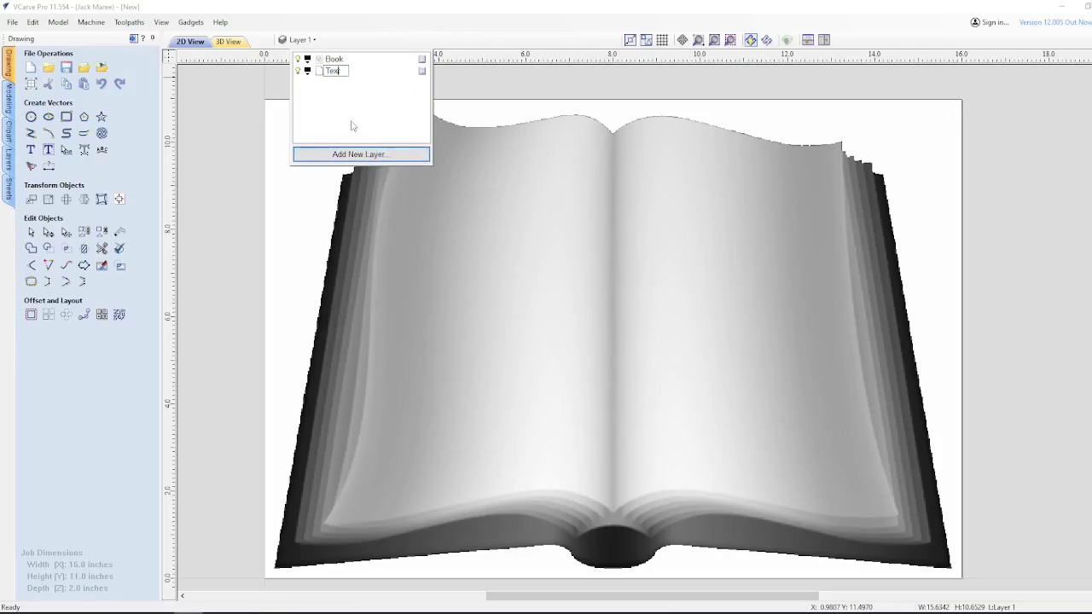
{"action": "type", "text": "ext"}
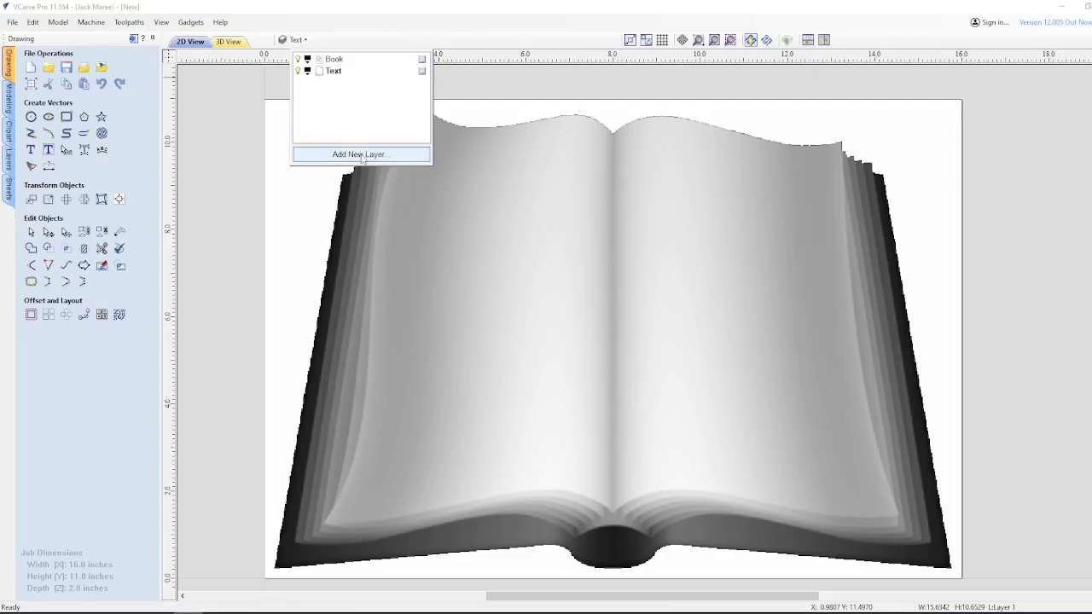
{"action": "left_click", "coordinate": [359, 153]}
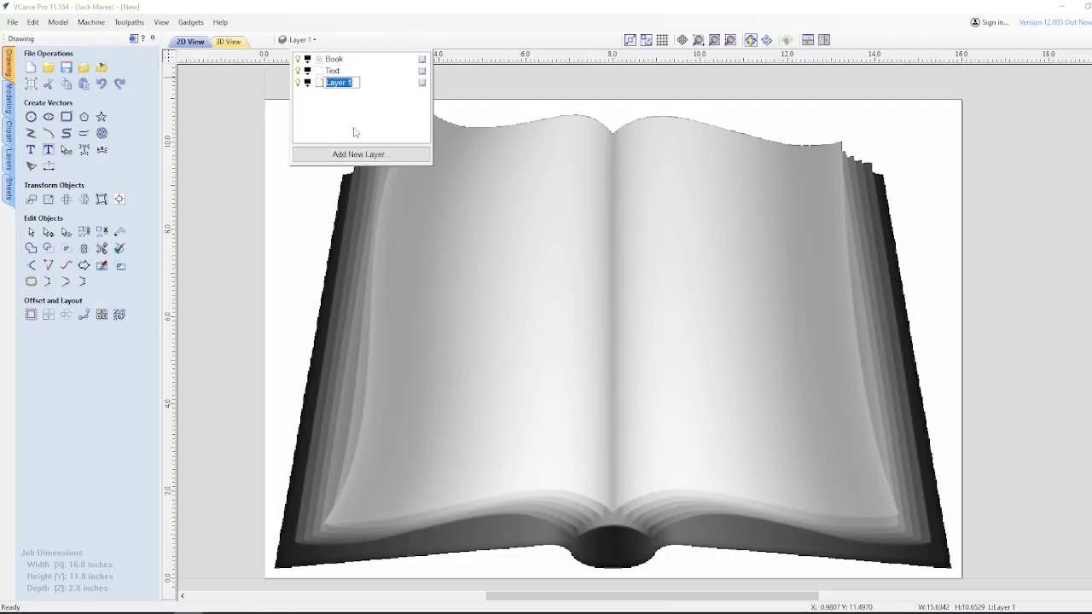
{"action": "type", "text": "Guide"}
{"action": "key", "text": "Return"}
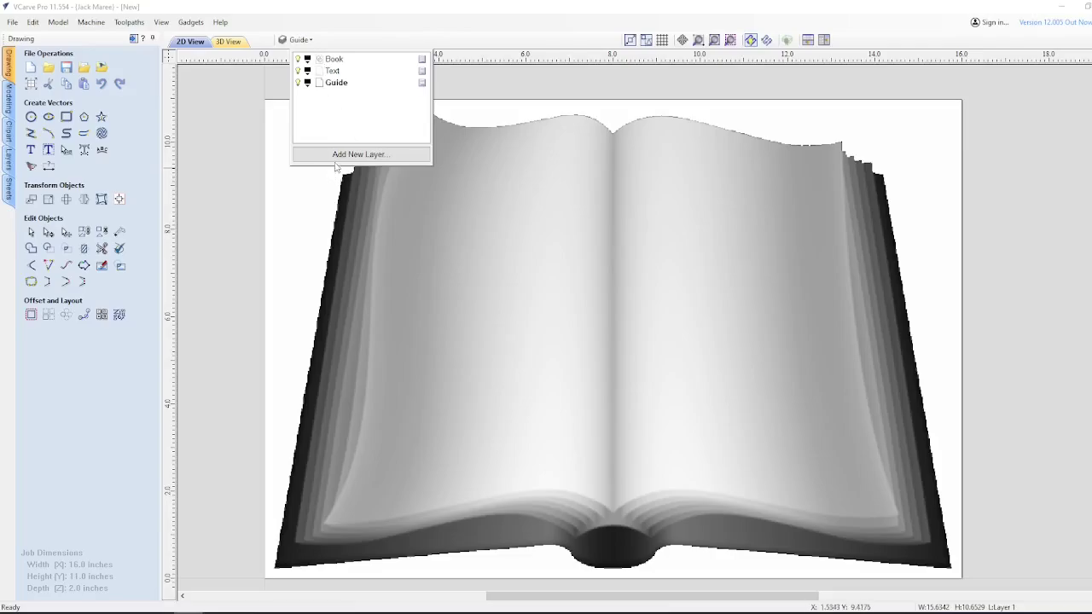
{"action": "left_click", "coordinate": [344, 154]}
{"action": "type", "text": "A"}
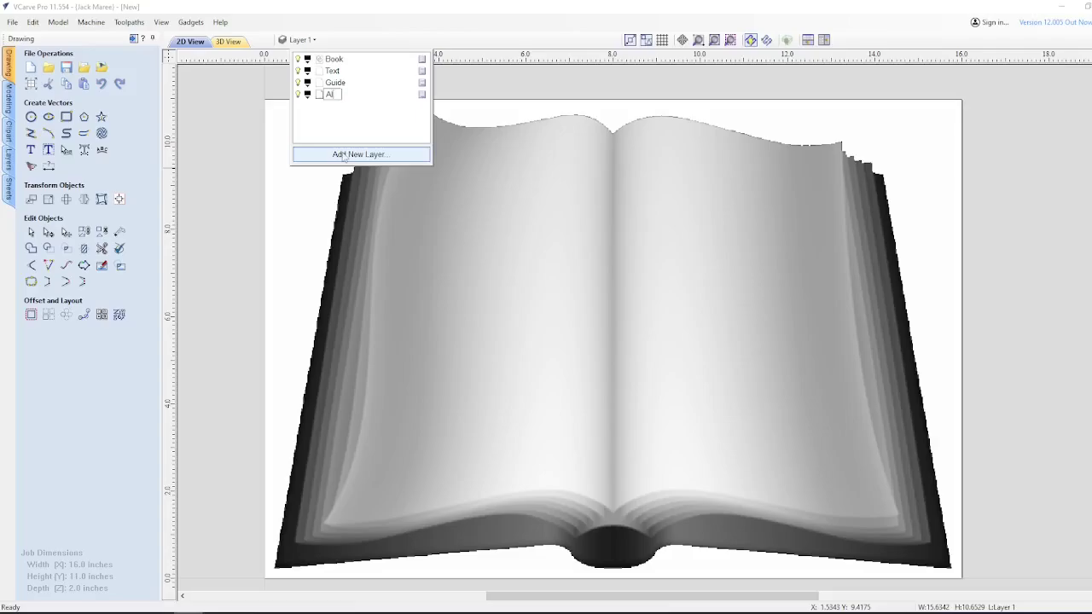
{"action": "type", "text": "lign"}
{"action": "key", "text": "Return"}
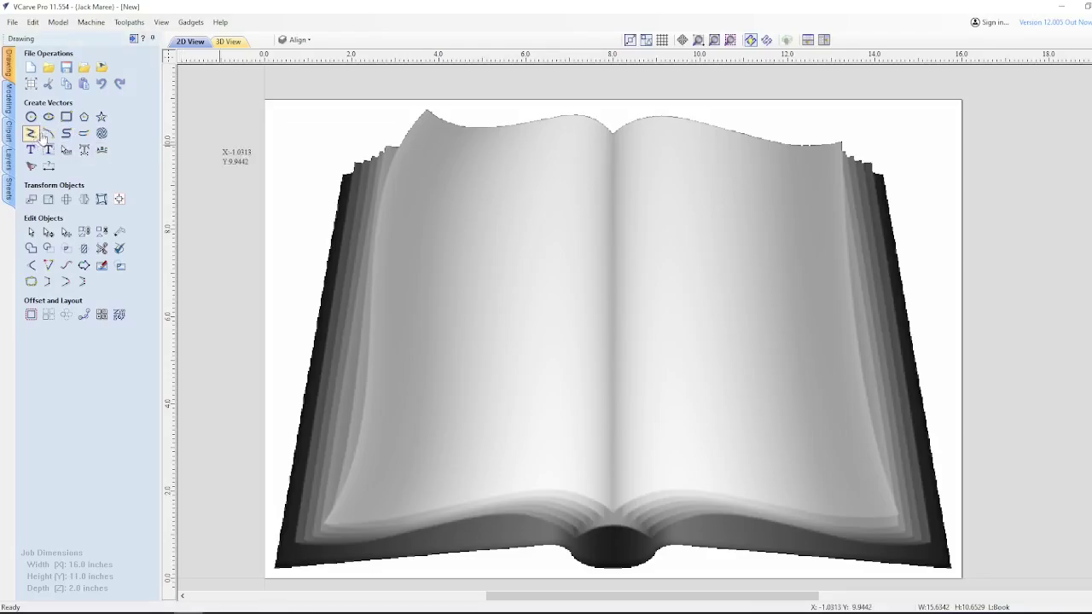
- Trace a line from near the spine along the left page's top edge to its peak
{"action": "scroll", "coordinate": [475, 114], "scroll_direction": "up", "scroll_amount": 5}
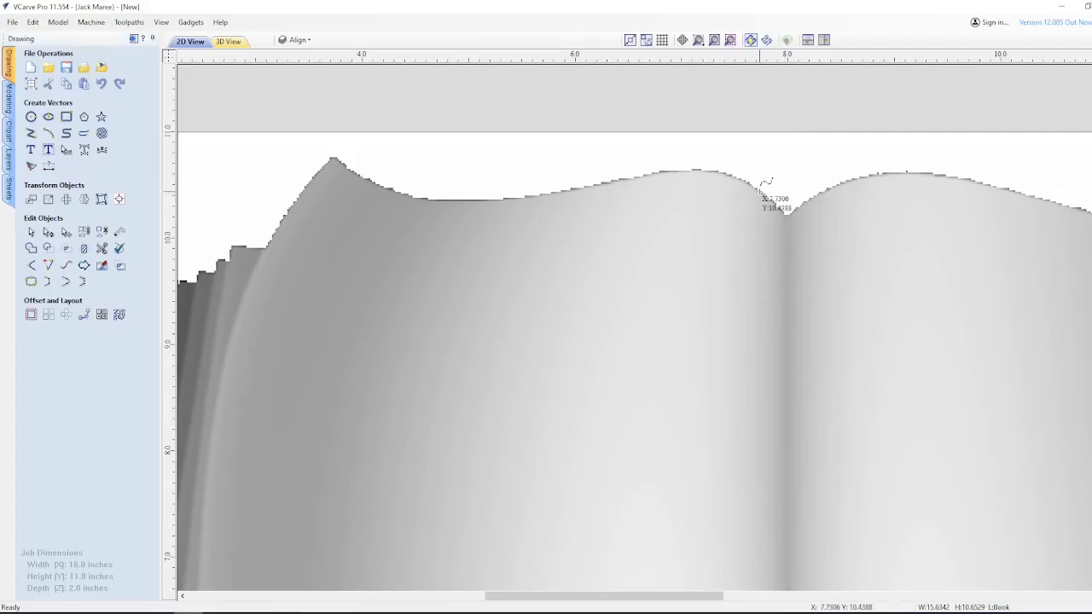
{"action": "left_click", "coordinate": [761, 190]}
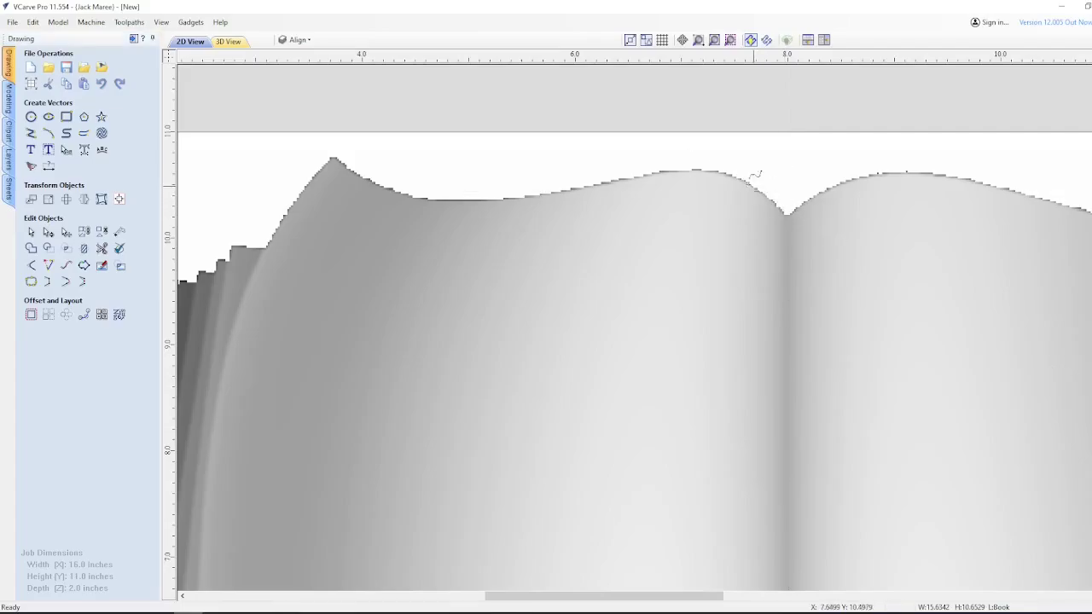
{"action": "left_click", "coordinate": [689, 171]}
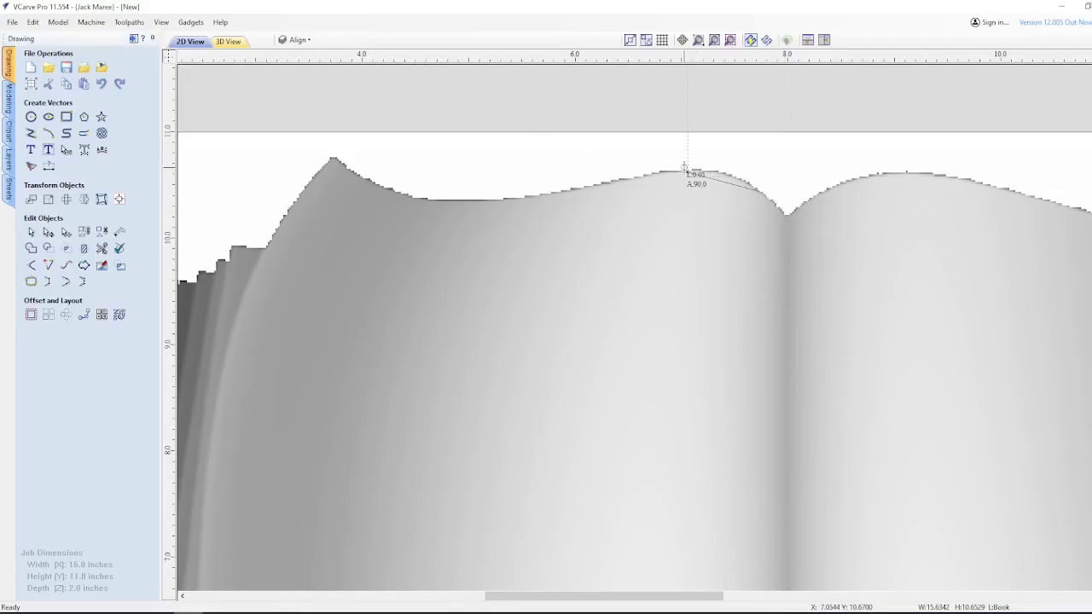
{"action": "left_click", "coordinate": [441, 199]}
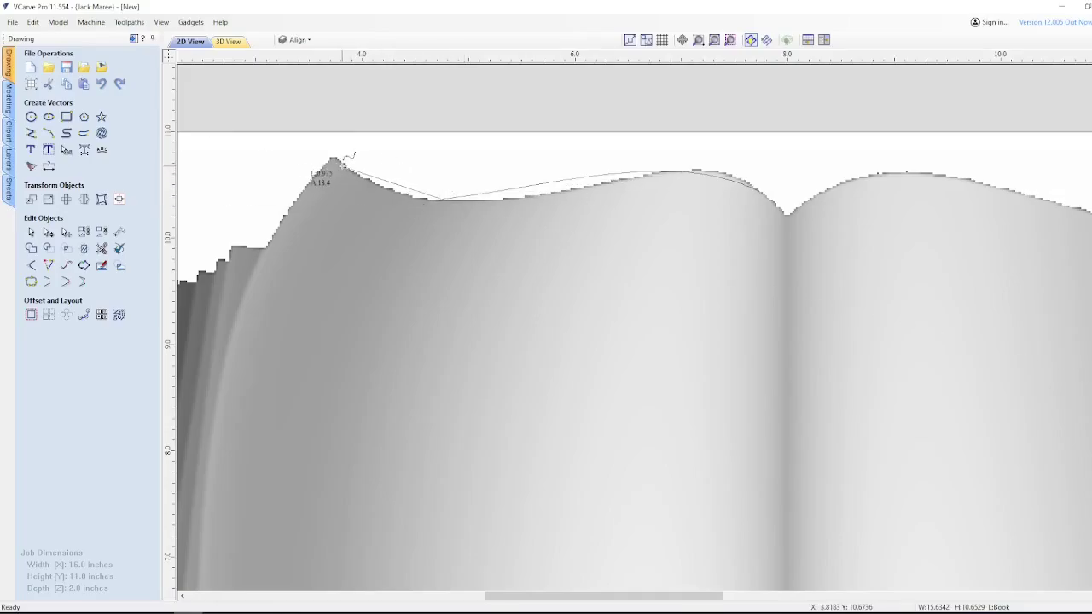
{"action": "double_click", "coordinate": [341, 160]}
{"action": "left_click", "coordinate": [341, 169]}
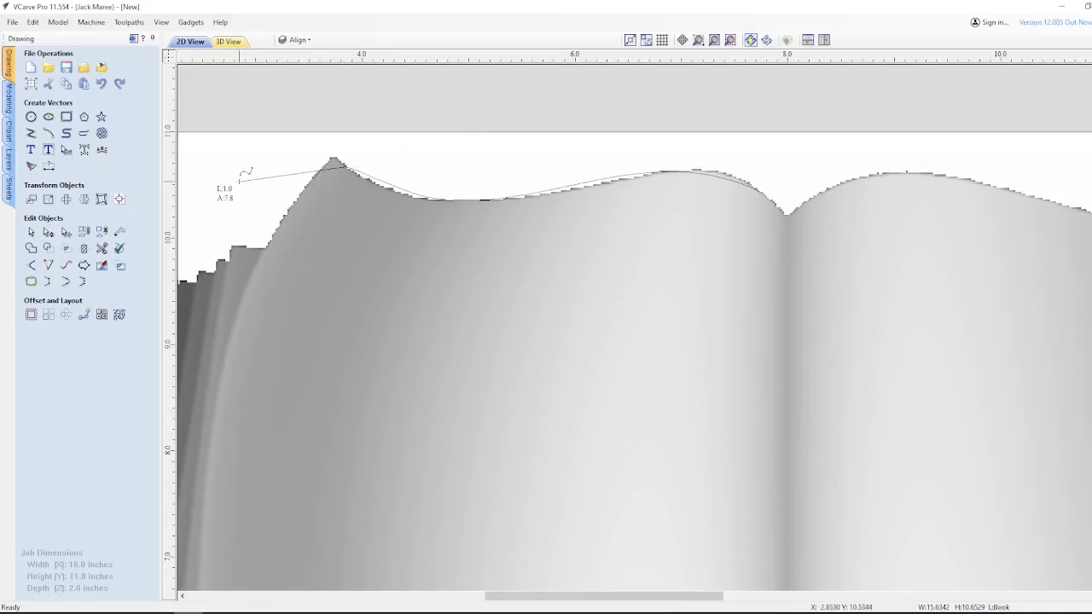
{"action": "key", "text": "Escape"}
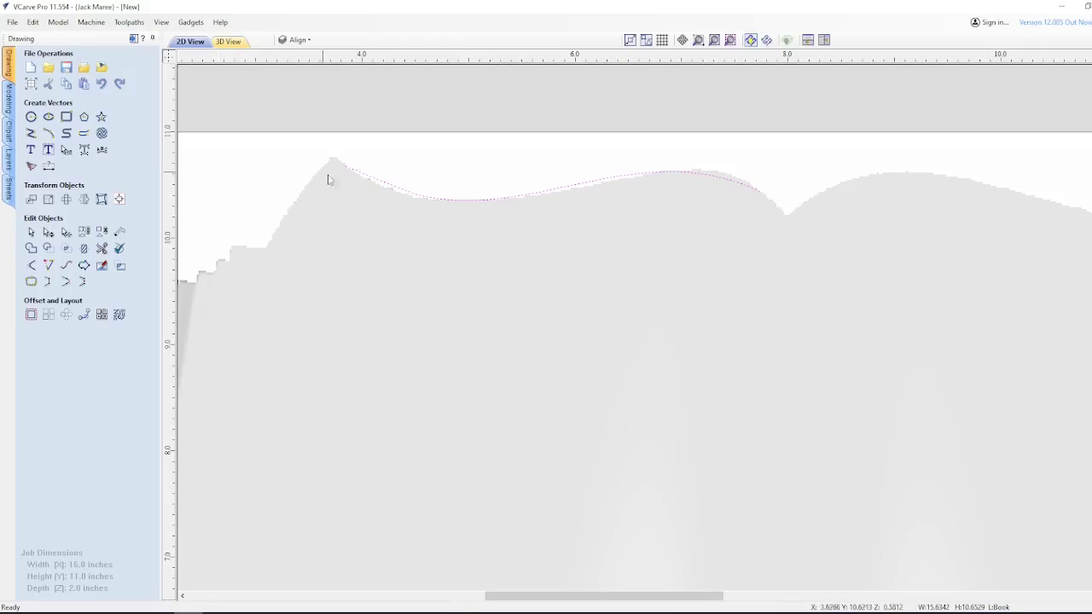
- Node-edit the page-top curve, adjusting handles on the left, middle and rising spans
{"action": "scroll", "coordinate": [395, 192], "scroll_direction": "up", "scroll_amount": 3}
{"action": "left_click", "coordinate": [393, 203]}
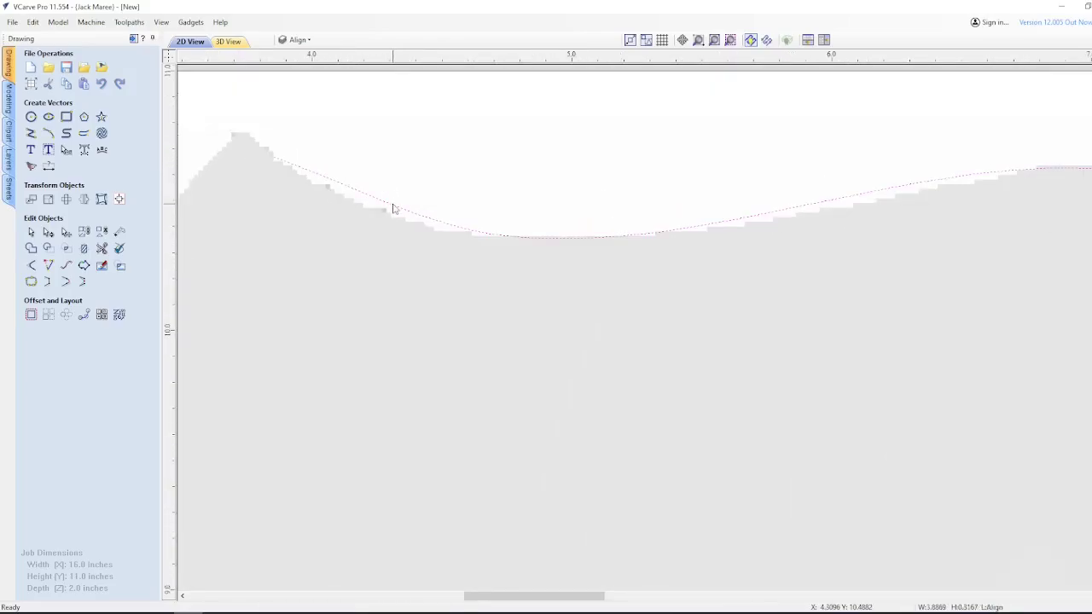
{"action": "double_click", "coordinate": [392, 204]}
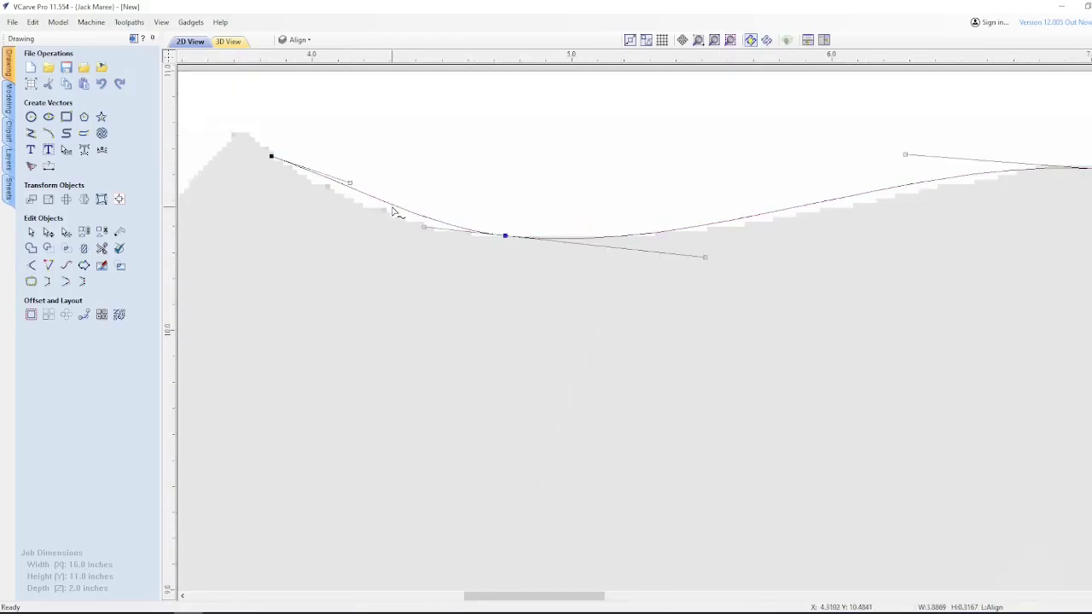
{"action": "left_click_drag", "start_coordinate": [348, 184], "coordinate": [338, 202]}
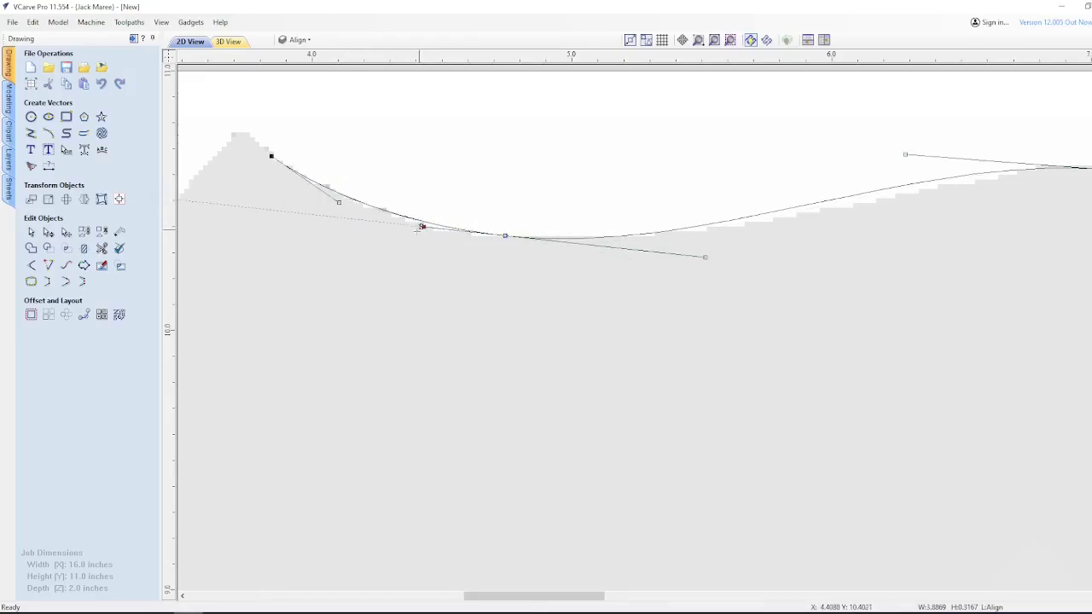
{"action": "left_click_drag", "start_coordinate": [425, 226], "coordinate": [412, 235]}
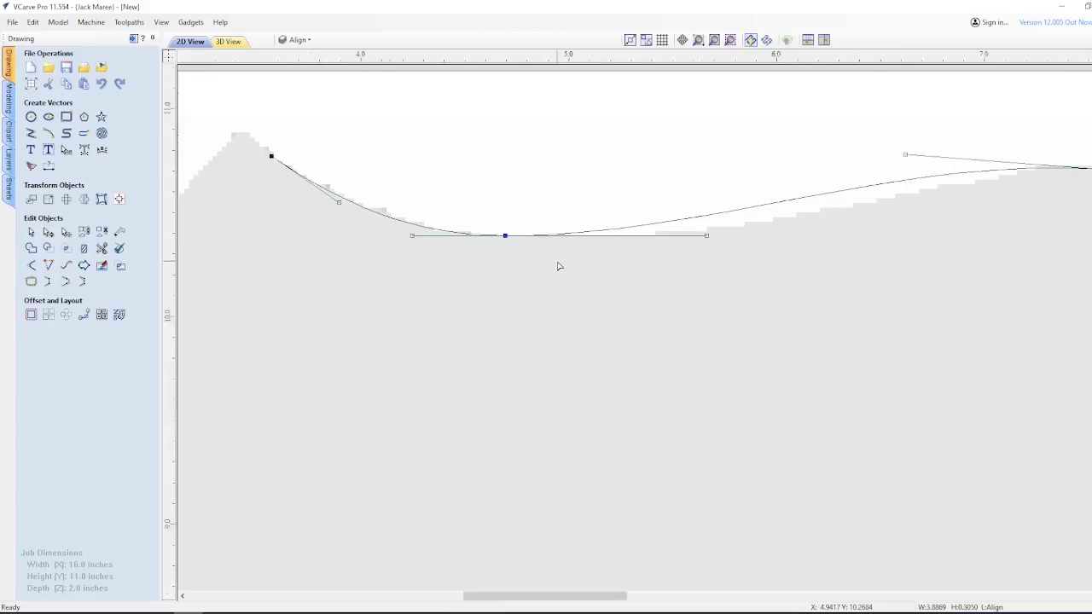
{"action": "scroll", "coordinate": [561, 264], "scroll_direction": "down", "scroll_amount": 2}
{"action": "scroll", "coordinate": [842, 236], "scroll_direction": "up", "scroll_amount": 2}
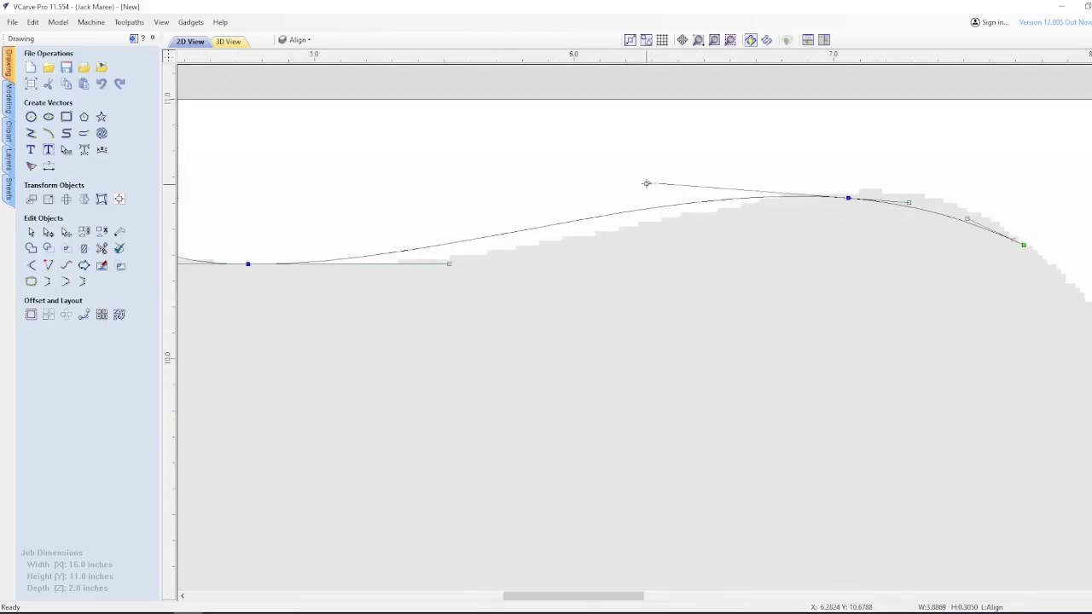
{"action": "left_click_drag", "start_coordinate": [648, 182], "coordinate": [783, 182]}
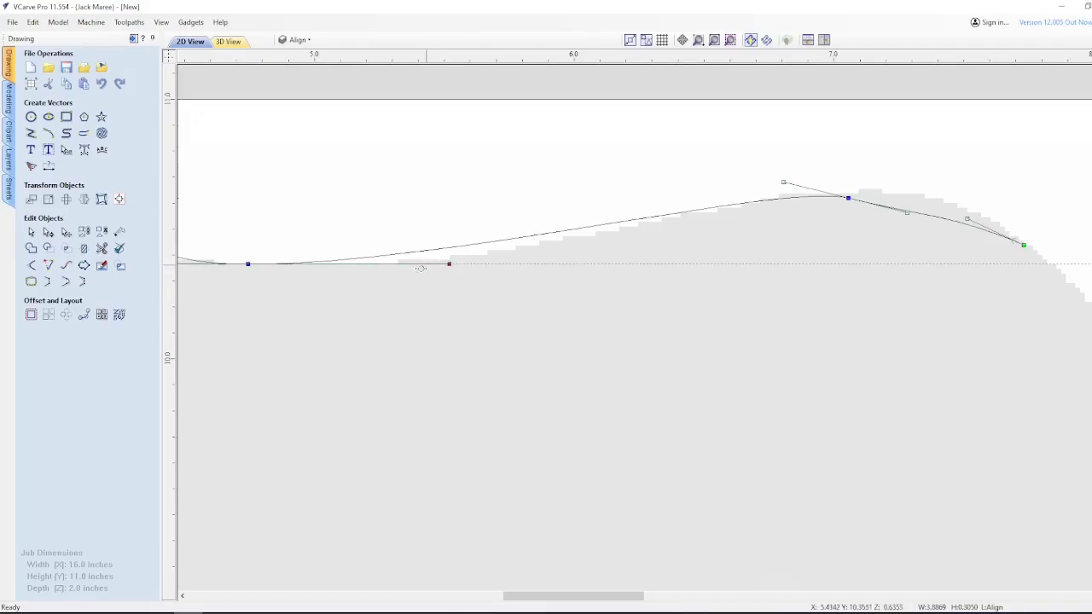
{"action": "left_click_drag", "start_coordinate": [420, 269], "coordinate": [514, 278]}
{"action": "scroll", "coordinate": [678, 275], "scroll_direction": "down", "scroll_amount": 2}
{"action": "scroll", "coordinate": [384, 273], "scroll_direction": "up", "scroll_amount": 2}
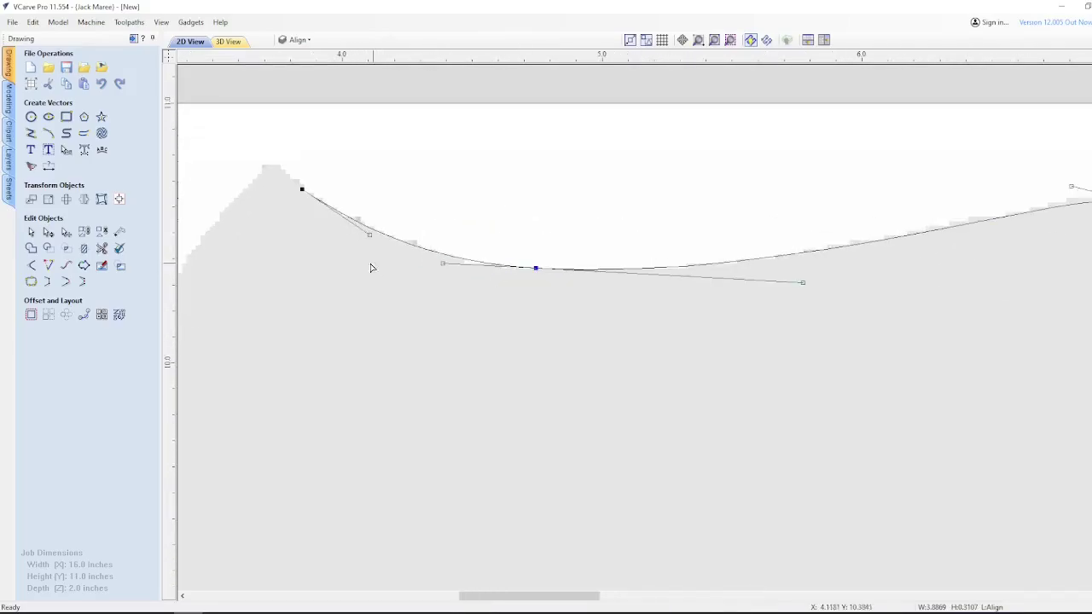
{"action": "scroll", "coordinate": [282, 269], "scroll_direction": "down", "scroll_amount": 2}
{"action": "scroll", "coordinate": [785, 256], "scroll_direction": "up", "scroll_amount": 3}
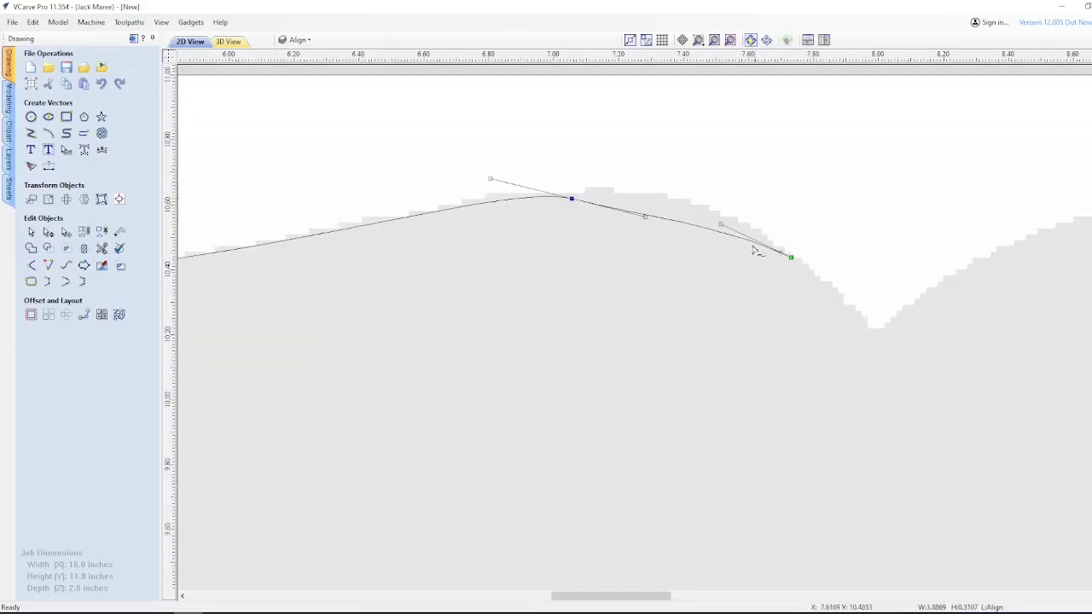
{"action": "left_click_drag", "start_coordinate": [721, 223], "coordinate": [718, 184]}
{"action": "left_click_drag", "start_coordinate": [645, 217], "coordinate": [624, 199]}
- Ease the crest node's left handle so the curve hugs the page top
{"action": "scroll", "coordinate": [546, 197], "scroll_direction": "up", "scroll_amount": 1}
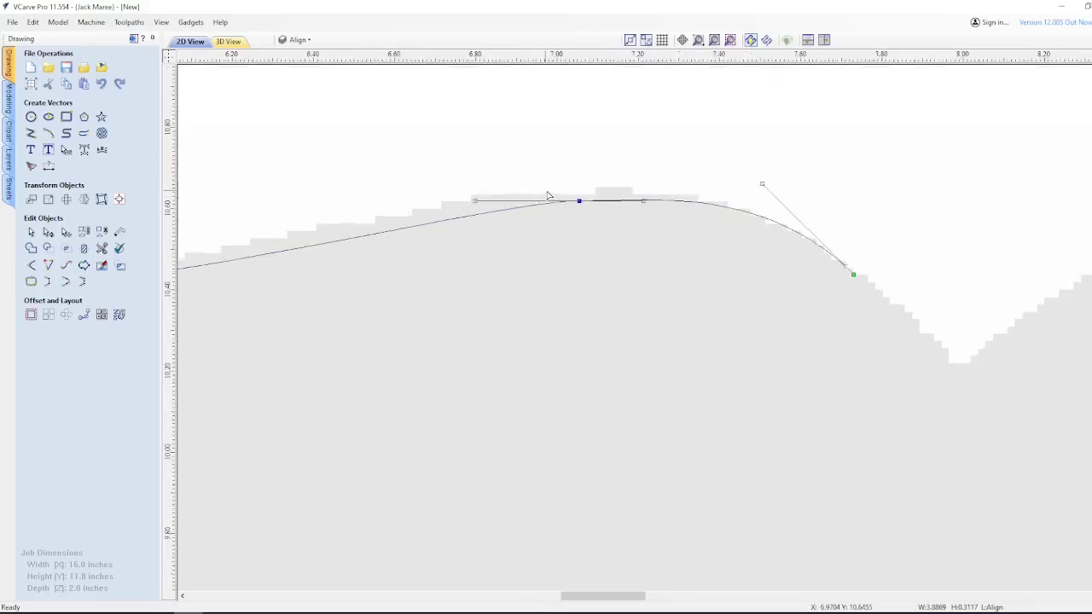
{"action": "scroll", "coordinate": [548, 197], "scroll_direction": "up", "scroll_amount": 2}
{"action": "left_click", "coordinate": [605, 207]}
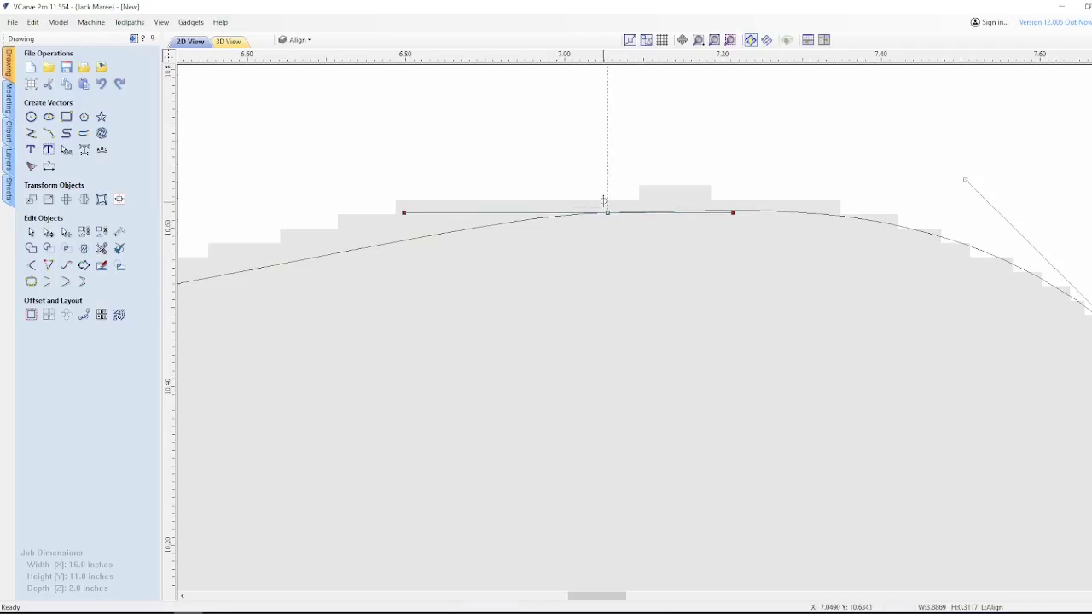
{"action": "scroll", "coordinate": [811, 232], "scroll_direction": "down", "scroll_amount": 3}
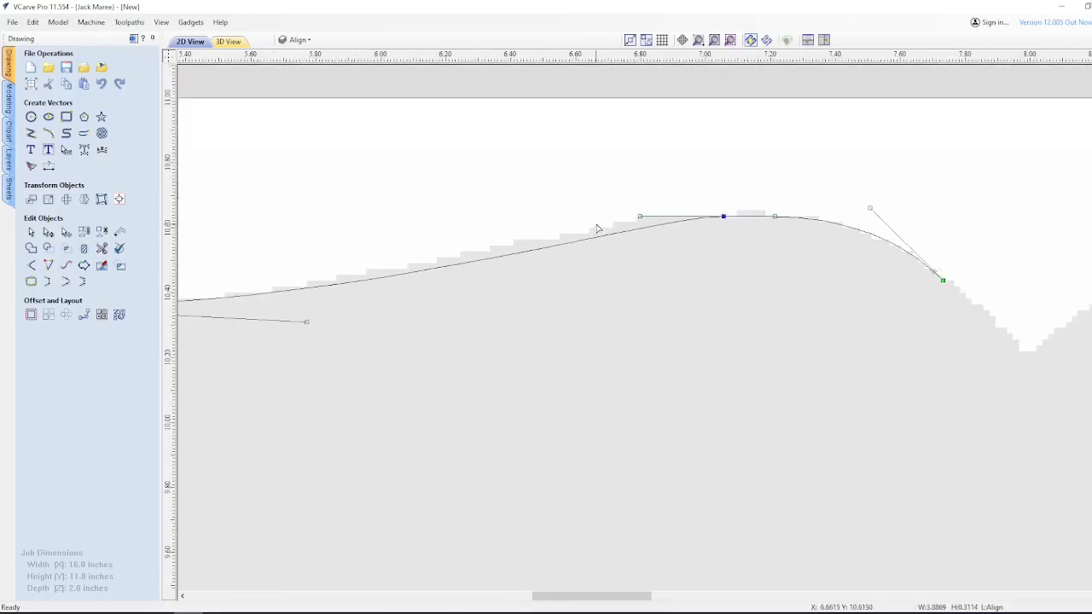
{"action": "left_click_drag", "start_coordinate": [640, 216], "coordinate": [573, 210]}
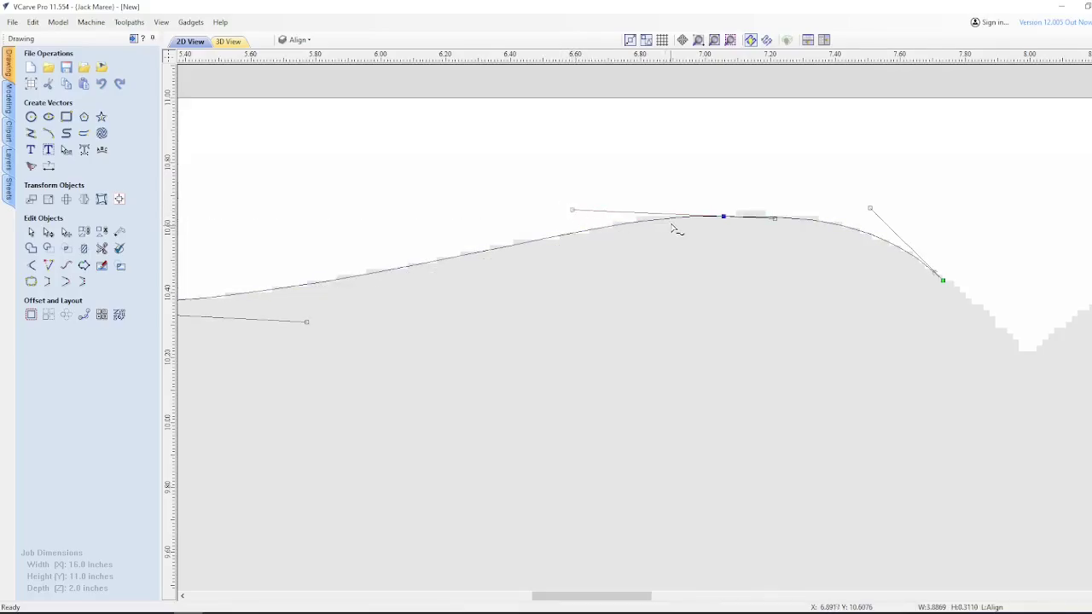
{"action": "scroll", "coordinate": [843, 227], "scroll_direction": "down", "scroll_amount": 2}
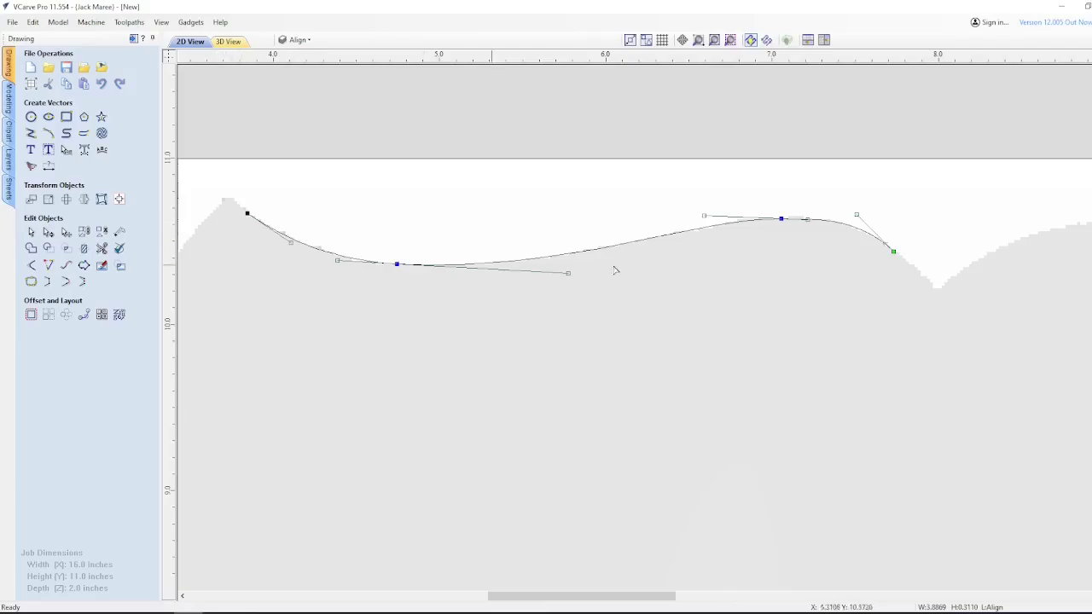
{"action": "scroll", "coordinate": [922, 259], "scroll_direction": "down", "scroll_amount": 1}
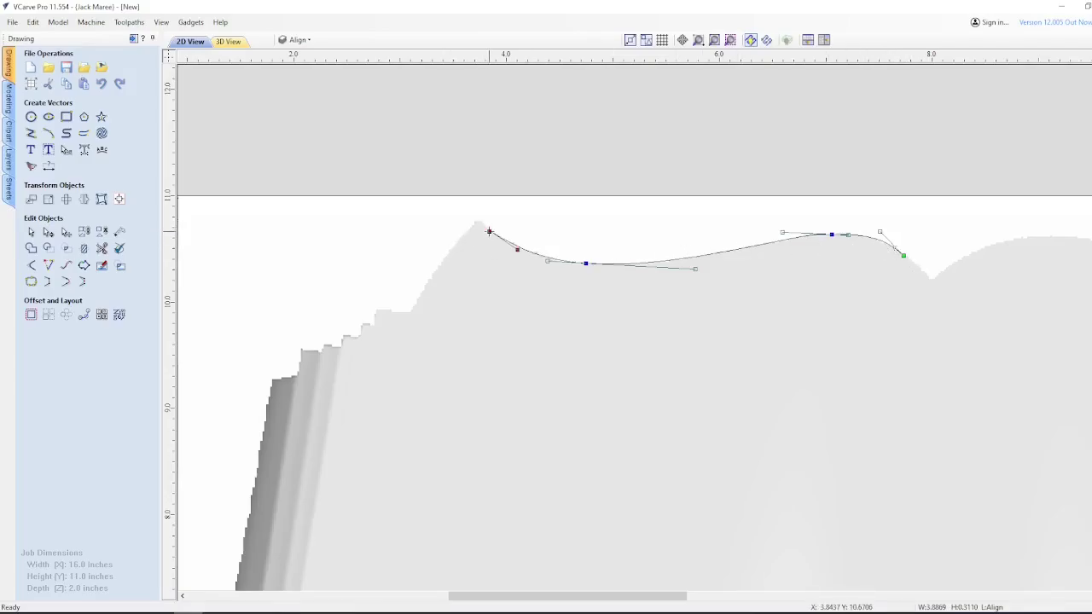
{"action": "scroll", "coordinate": [489, 231], "scroll_direction": "up", "scroll_amount": 6}
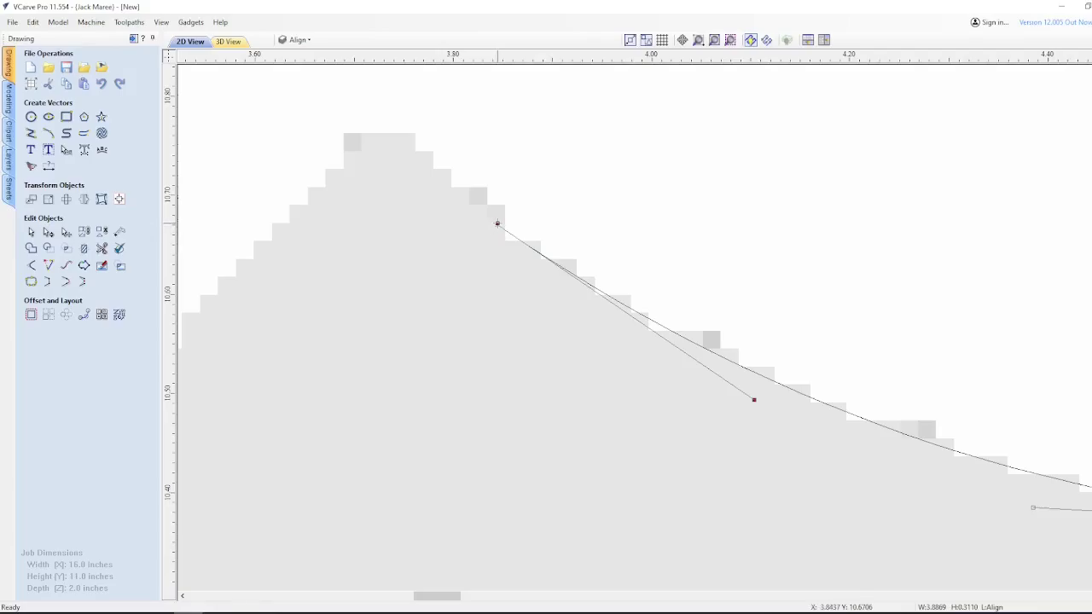
{"action": "scroll", "coordinate": [495, 236], "scroll_direction": "down", "scroll_amount": 6}
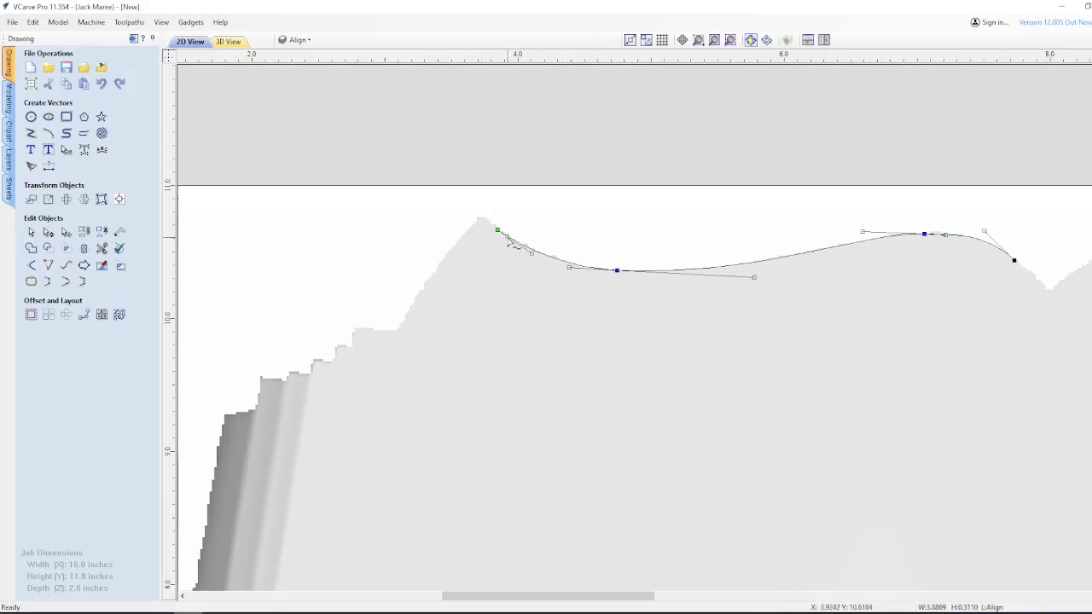
{"action": "scroll", "coordinate": [511, 243], "scroll_direction": "down", "scroll_amount": 5}
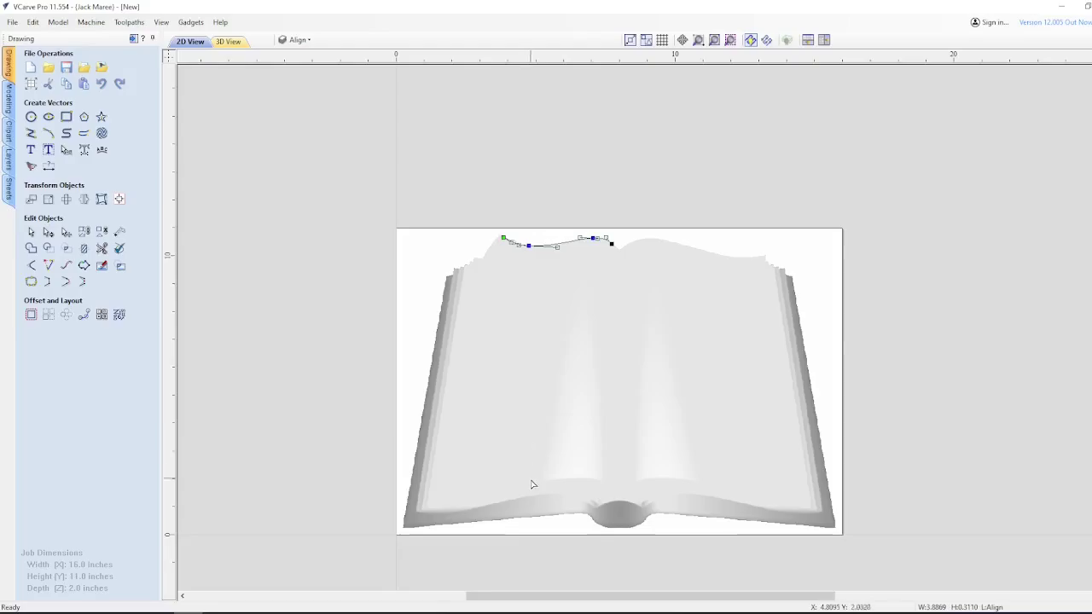
- Draw a curve along the left page's lower edge, ending at its lower-left corner
{"action": "left_click", "coordinate": [529, 456]}
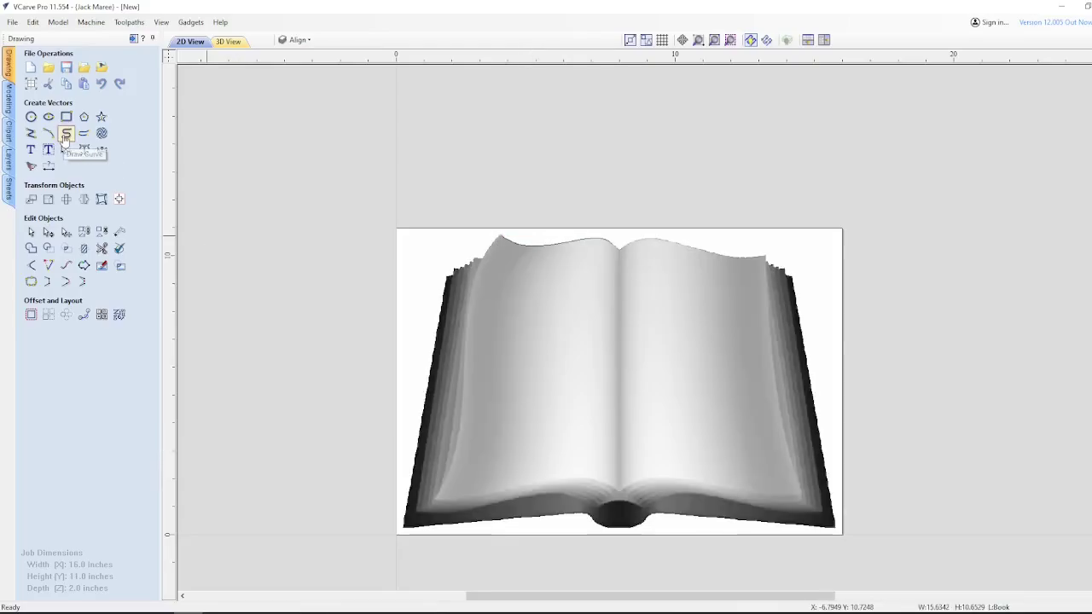
{"action": "scroll", "coordinate": [607, 478], "scroll_direction": "up", "scroll_amount": 5}
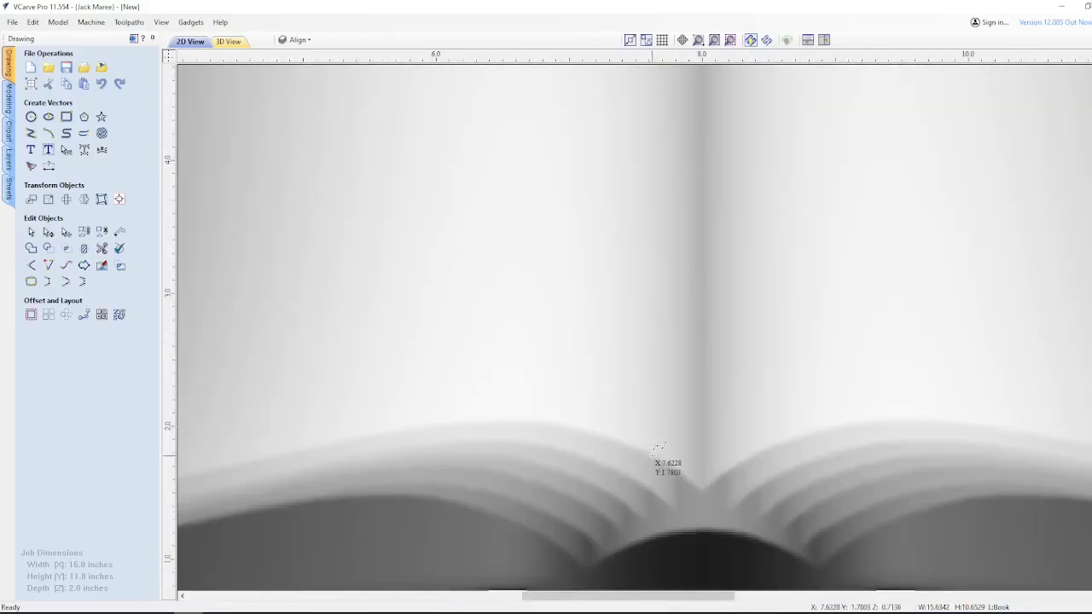
{"action": "left_click", "coordinate": [654, 455]}
{"action": "left_click", "coordinate": [516, 419]}
{"action": "scroll", "coordinate": [689, 390], "scroll_direction": "down", "scroll_amount": 4}
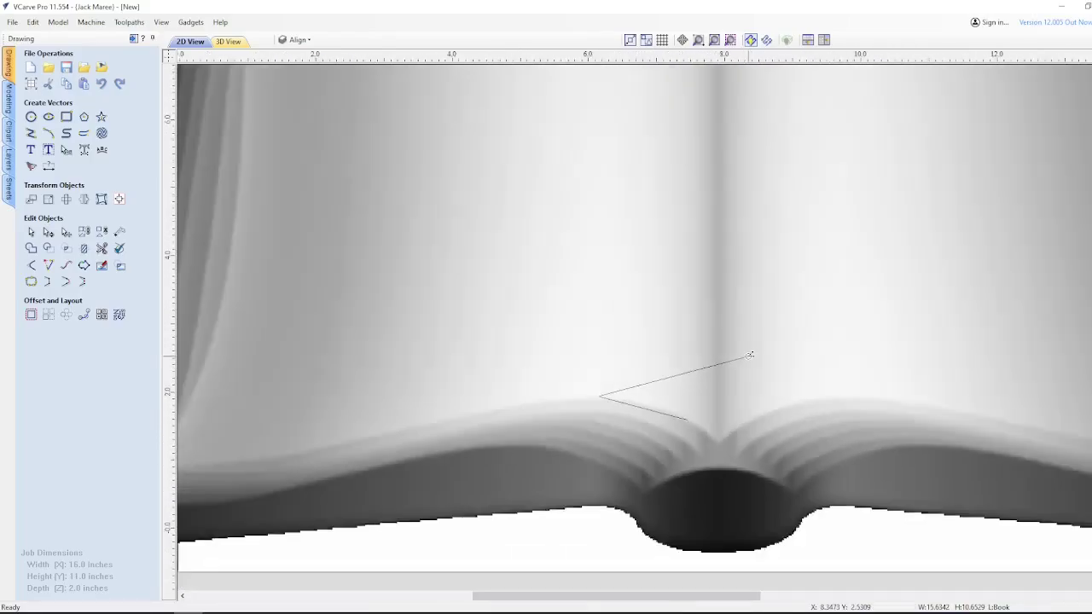
{"action": "scroll", "coordinate": [540, 383], "scroll_direction": "up", "scroll_amount": 4}
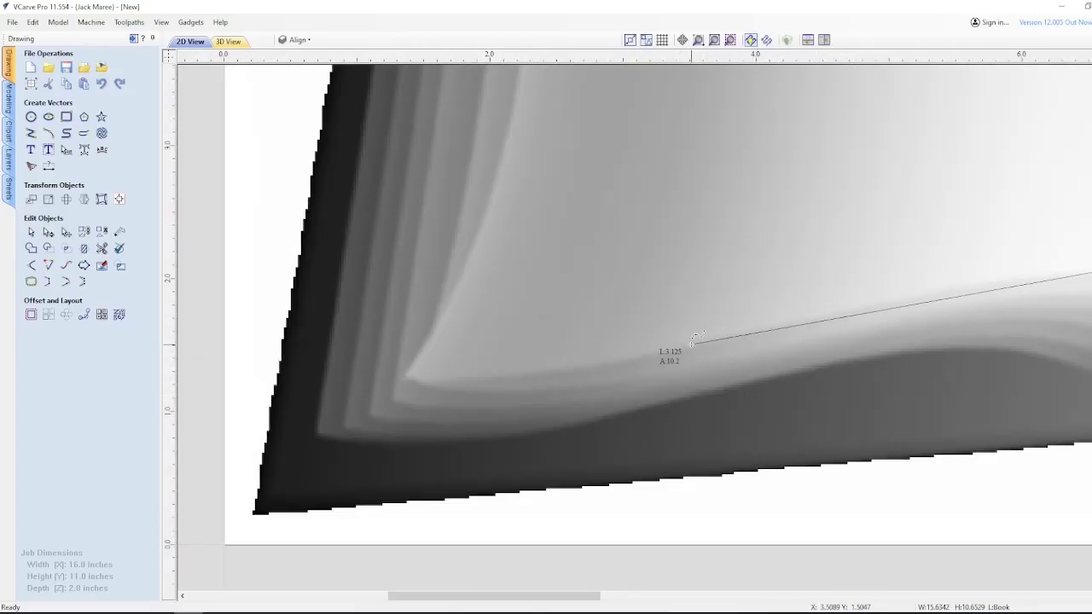
{"action": "left_click", "coordinate": [696, 342]}
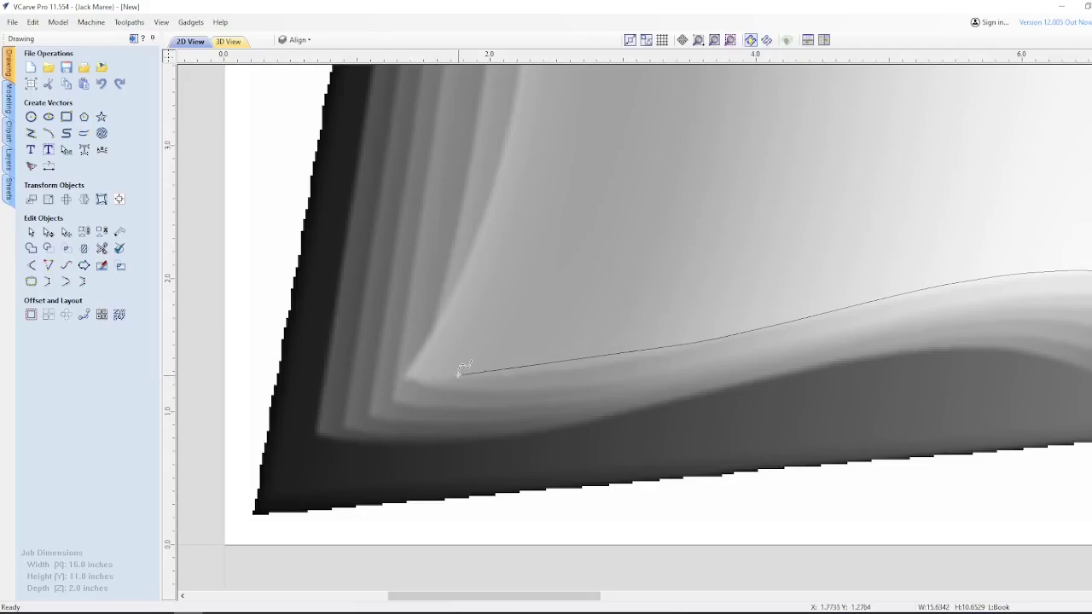
{"action": "left_click", "coordinate": [445, 376]}
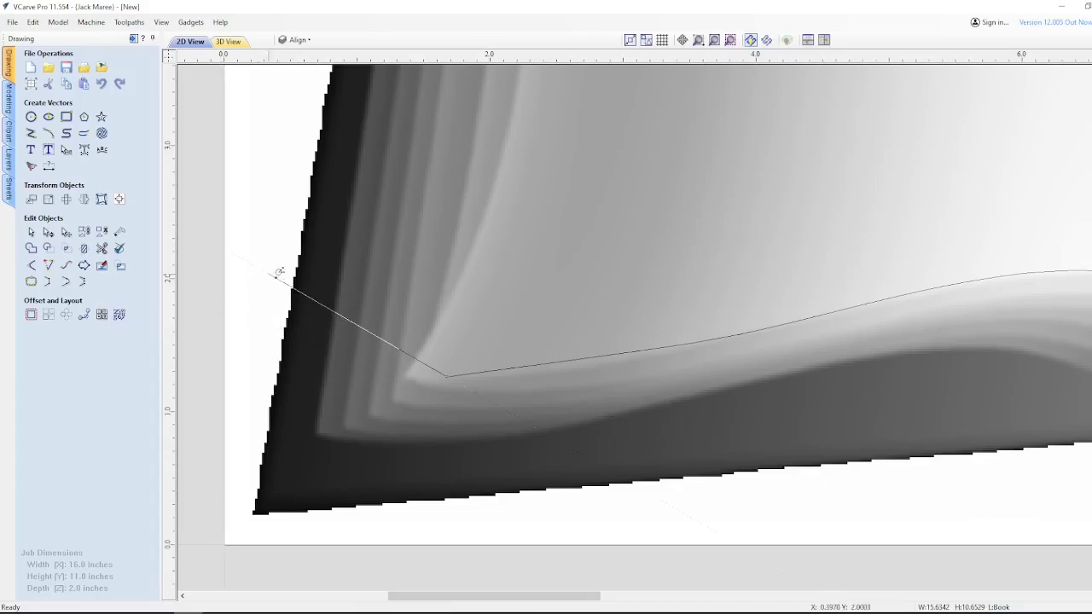
{"action": "right_click", "coordinate": [267, 260]}
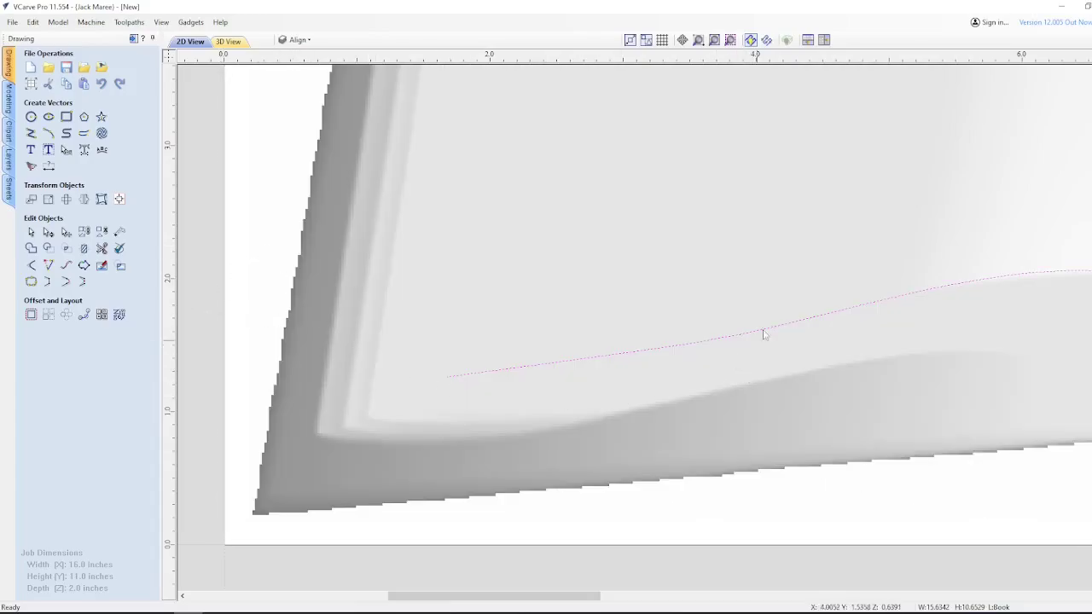
{"action": "left_click", "coordinate": [654, 408]}
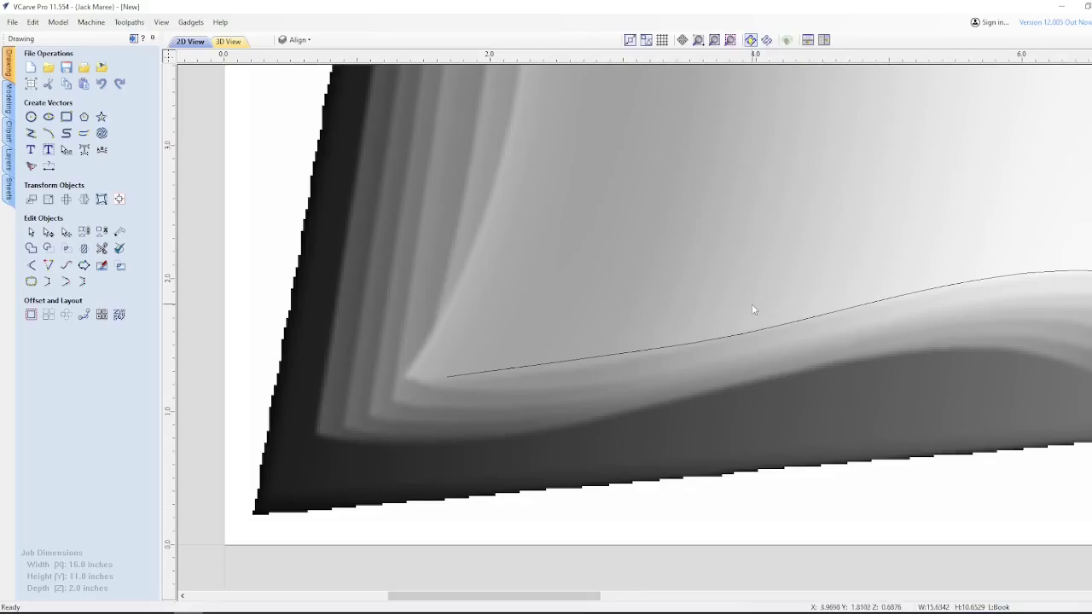
{"action": "scroll", "coordinate": [519, 334], "scroll_direction": "down", "scroll_amount": 3}
{"action": "scroll", "coordinate": [863, 350], "scroll_direction": "up", "scroll_amount": 5}
{"action": "scroll", "coordinate": [928, 348], "scroll_direction": "down", "scroll_amount": 3}
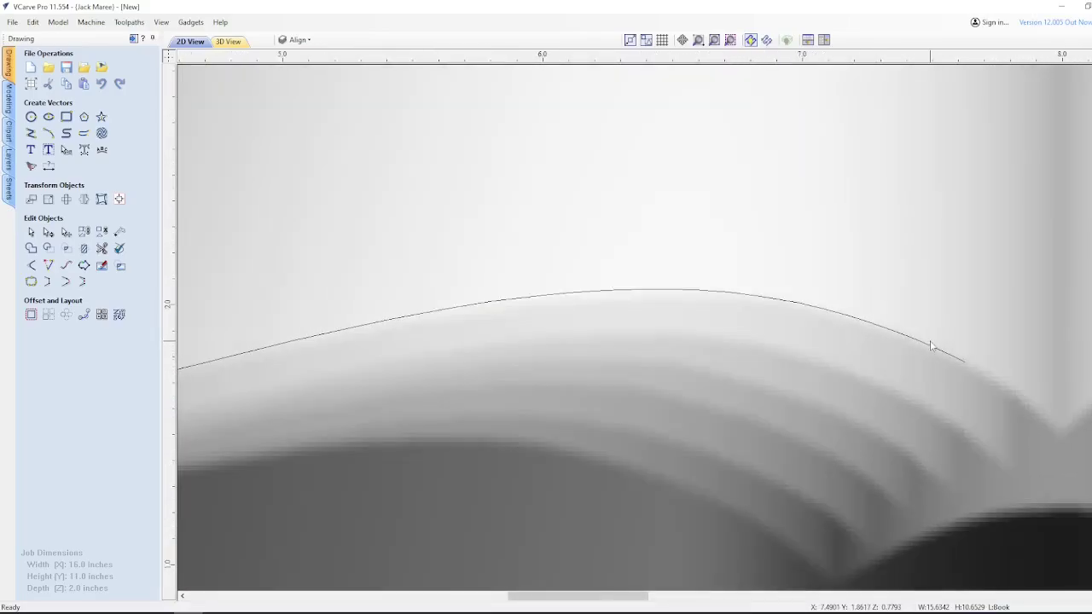
{"action": "scroll", "coordinate": [466, 356], "scroll_direction": "down", "scroll_amount": 1}
{"action": "scroll", "coordinate": [259, 383], "scroll_direction": "up", "scroll_amount": 1}
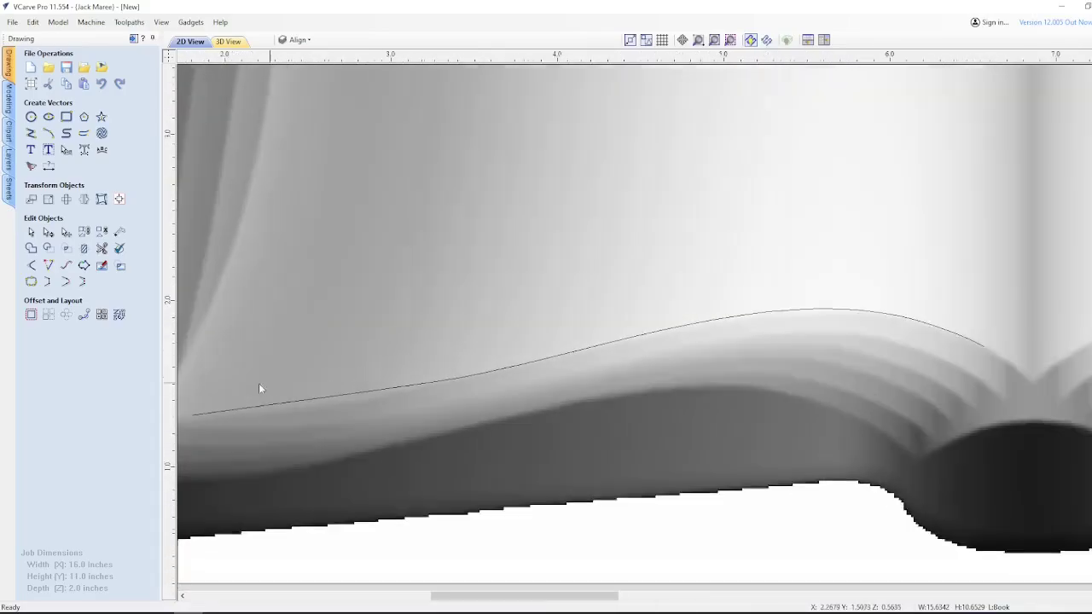
{"action": "scroll", "coordinate": [306, 409], "scroll_direction": "up", "scroll_amount": 1}
- Refit the lower curve's end nodes in node editing, then deselect it and zoom out
{"action": "left_click", "coordinate": [316, 407]}
{"action": "left_click", "coordinate": [315, 406]}
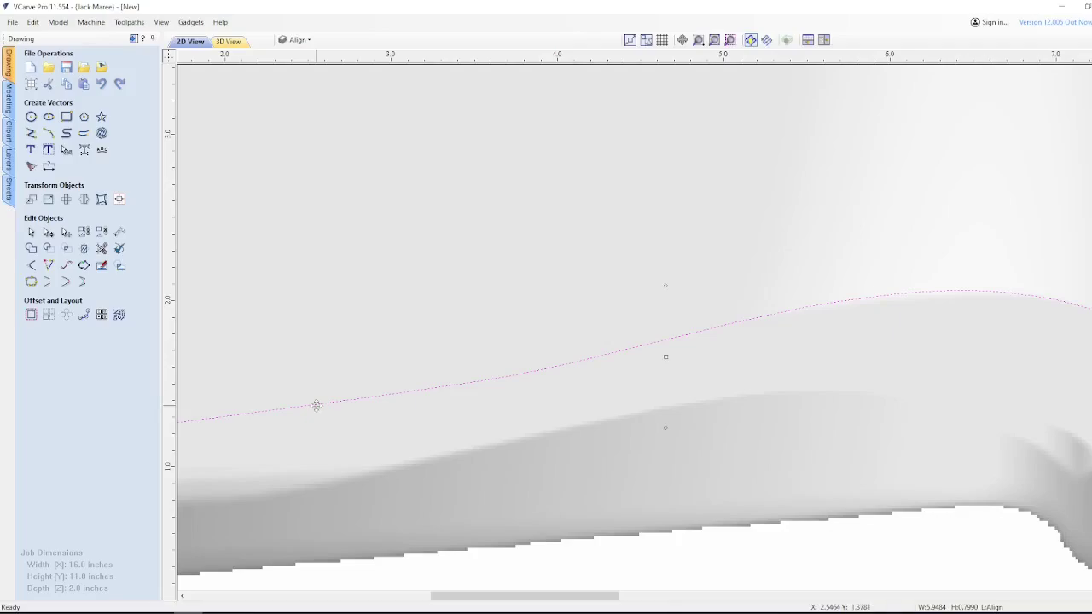
{"action": "double_click", "coordinate": [316, 406]}
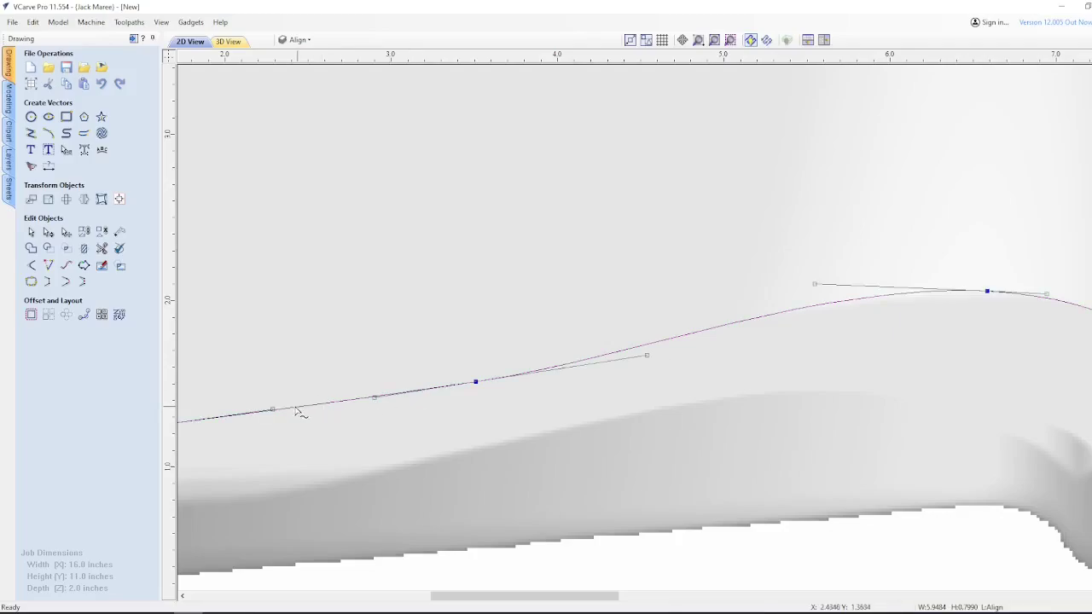
{"action": "left_click_drag", "start_coordinate": [273, 409], "coordinate": [278, 414]}
{"action": "scroll", "coordinate": [375, 414], "scroll_direction": "down", "scroll_amount": 2}
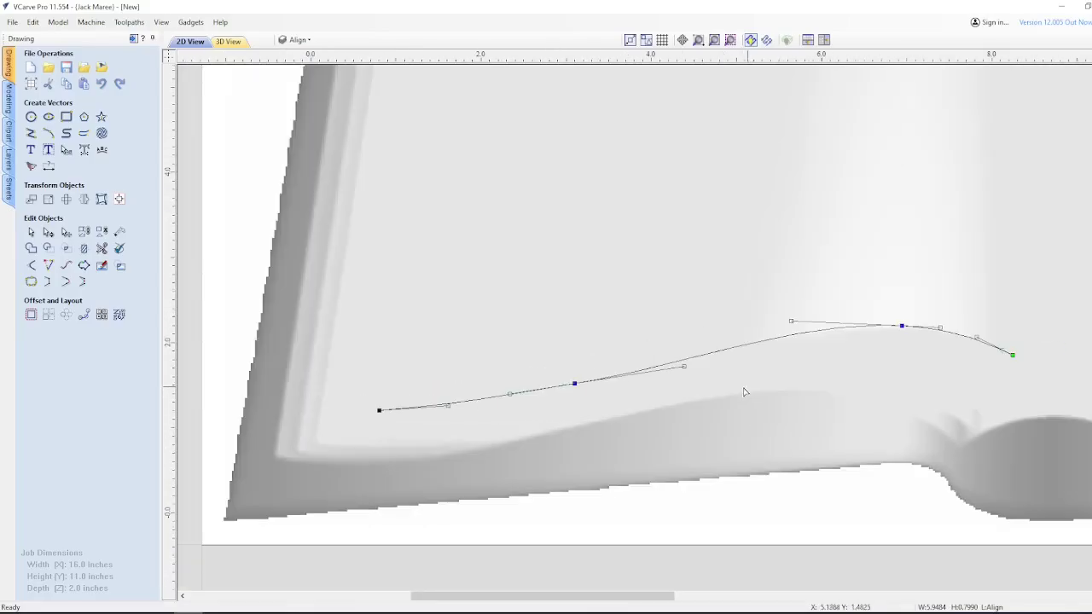
{"action": "scroll", "coordinate": [435, 401], "scroll_direction": "up", "scroll_amount": 5}
{"action": "left_click", "coordinate": [392, 383]}
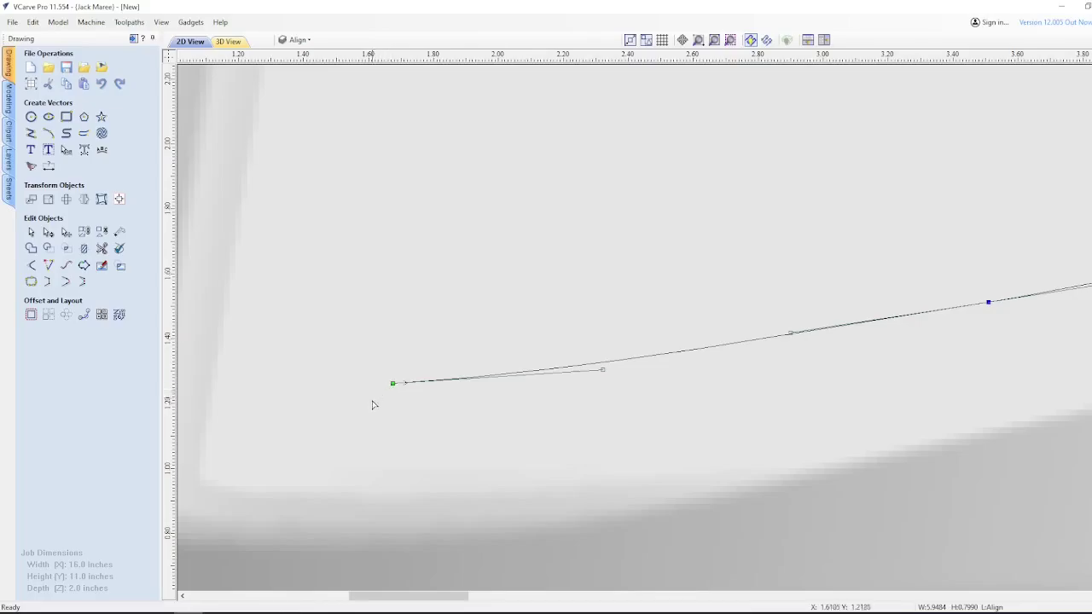
{"action": "scroll", "coordinate": [372, 404], "scroll_direction": "down", "scroll_amount": 5}
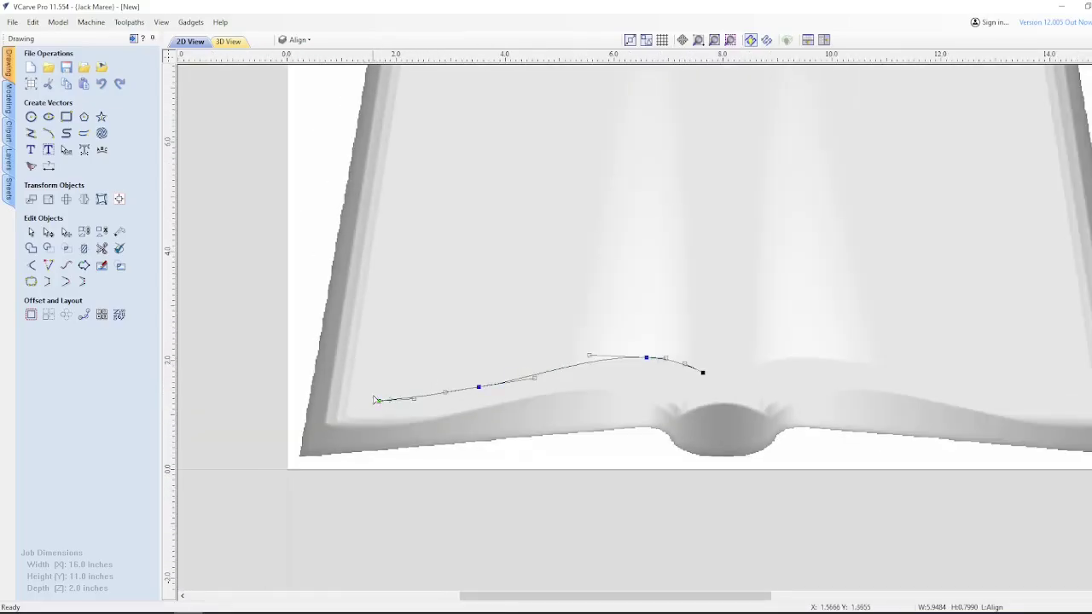
{"action": "left_click", "coordinate": [362, 296]}
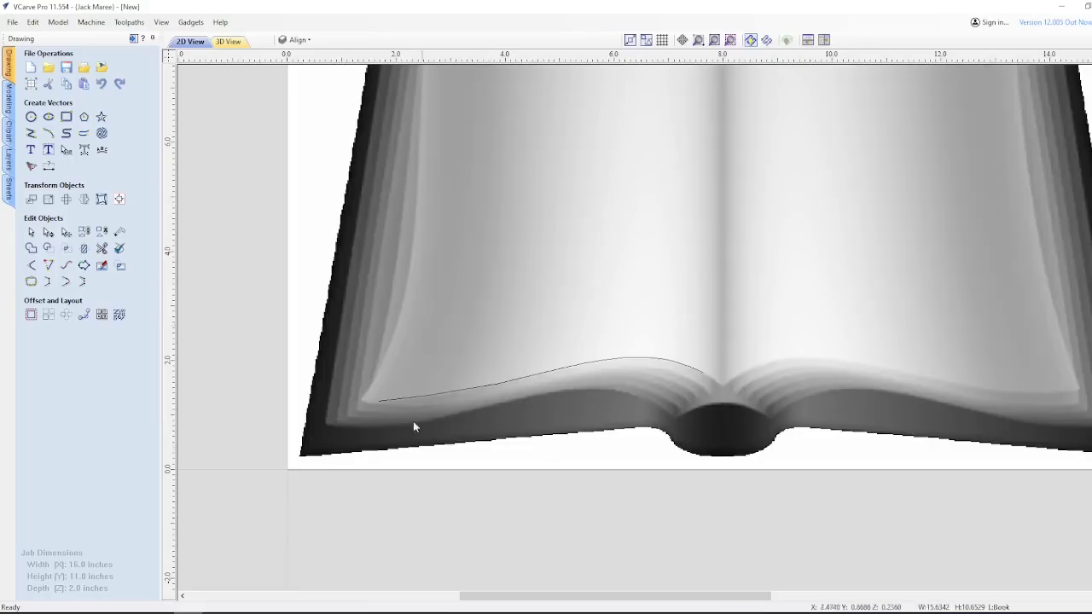
{"action": "scroll", "coordinate": [629, 444], "scroll_direction": "down", "scroll_amount": 5}
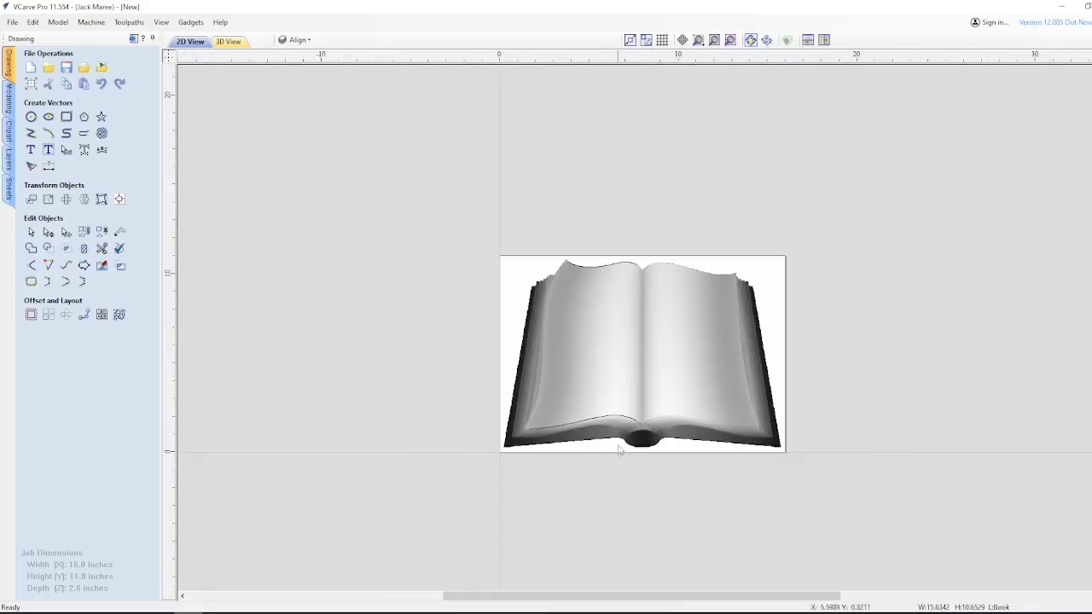
{"action": "scroll", "coordinate": [612, 305], "scroll_direction": "up", "scroll_amount": 3}
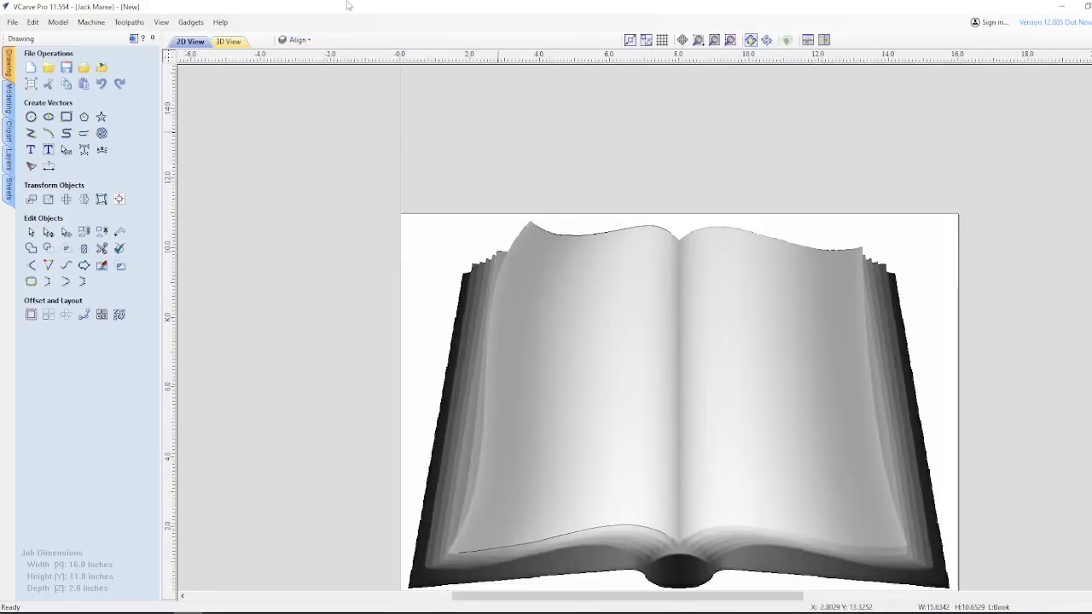
- Make Text the active layer, leaving its name unchanged, and pick Auto Layout Text
{"action": "left_click", "coordinate": [307, 40]}
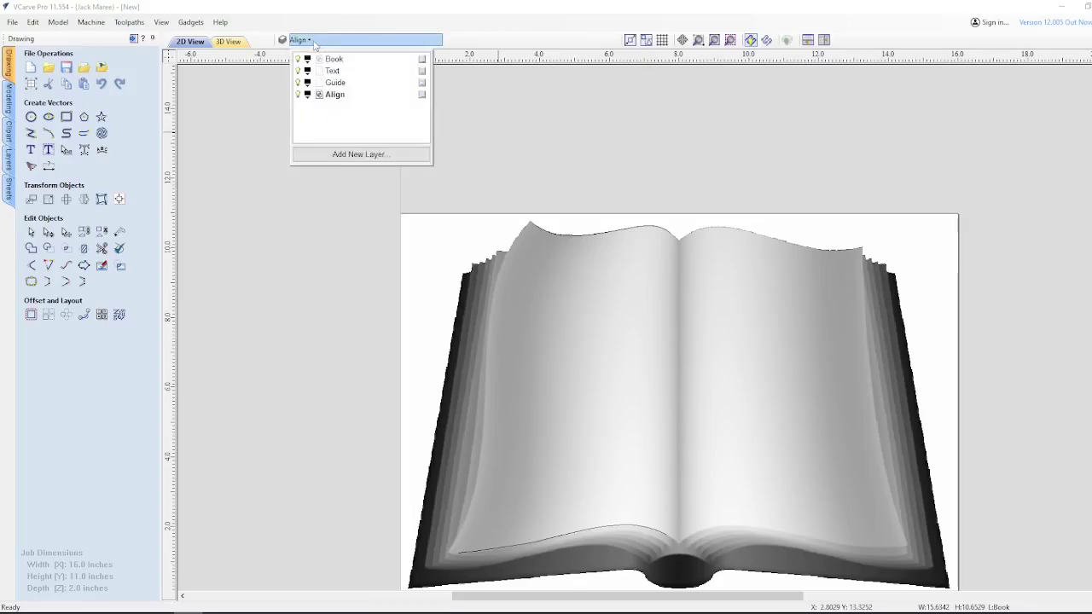
{"action": "left_click", "coordinate": [333, 71]}
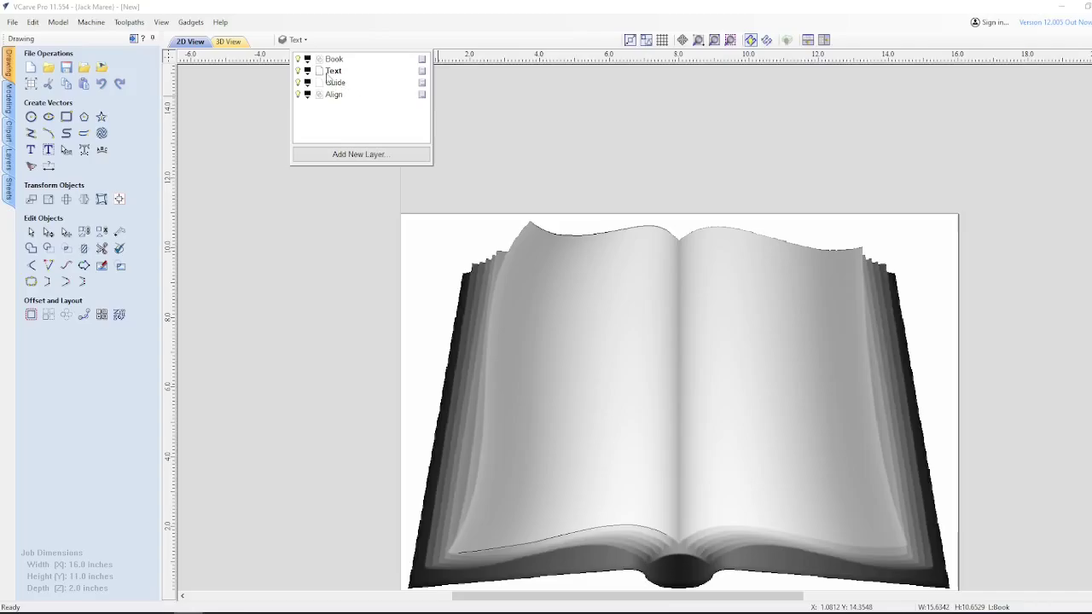
{"action": "double_click", "coordinate": [329, 72]}
{"action": "left_click", "coordinate": [400, 101]}
{"action": "left_click", "coordinate": [332, 71]}
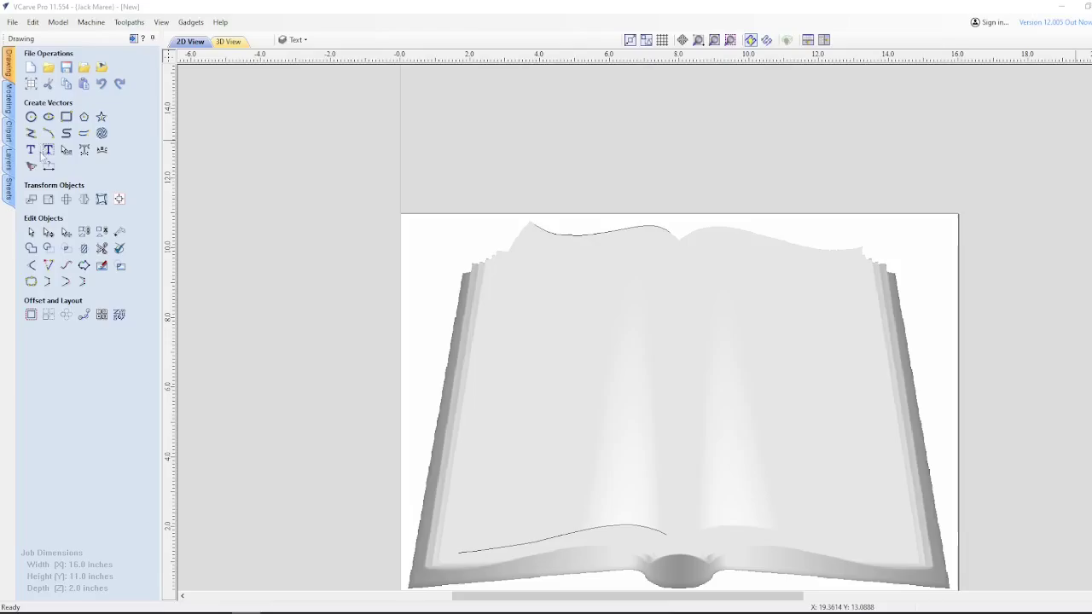
{"action": "left_click", "coordinate": [48, 150]}
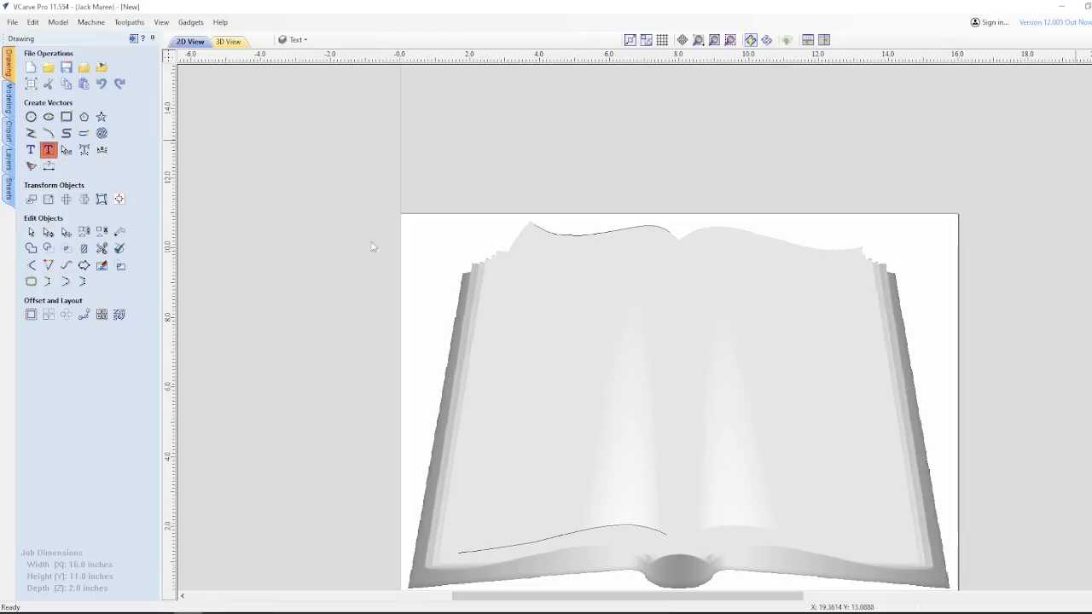
- Paste Psalm 23 as left-aligned auto-layout text on the book and move it up-left
{"action": "left_click", "coordinate": [538, 265]}
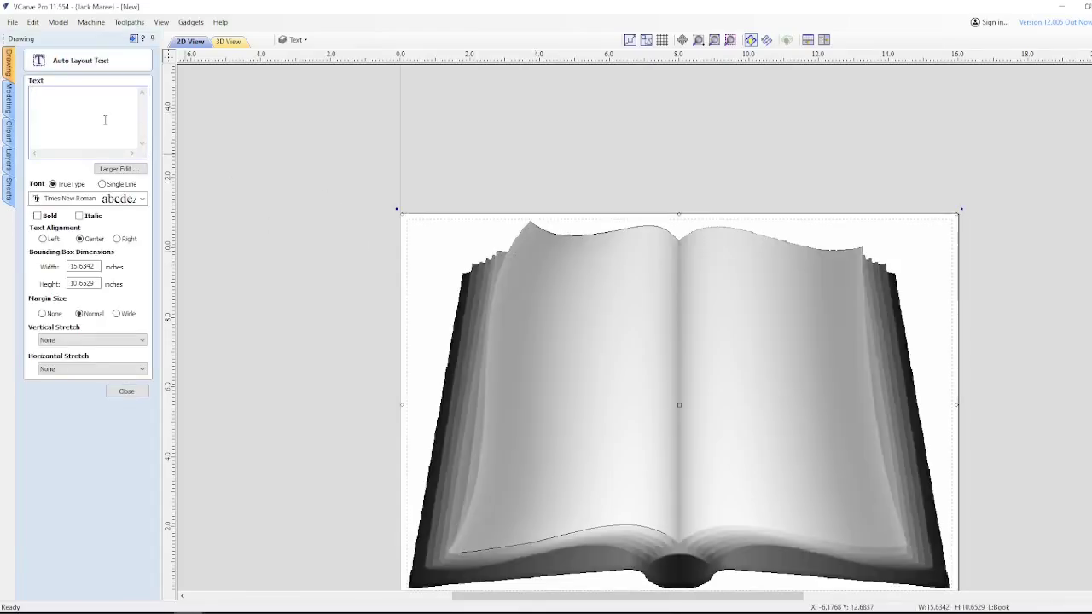
{"action": "type", "text": "The Lord is my shepherd; I shall not want. 2 He maketh me to lie down in green pastures: he leadeth me beside the still waters. 3 He restoreth my soul: he leadeth me in the paths of righteousness for his name's sake. 4 Yea, though I walk through the valley of the shadow of death, I will fear no evil: for thou art with me; thy rod and thy staff they comfort me. 5 Thou preparest a table before me in the presence of mine enemies: thou anointest my head with oil; my cup runneth over. 6 Surely goodness and mercy shall follow me all the days of my life: and I will dwell in the house of the Lord for ever"}
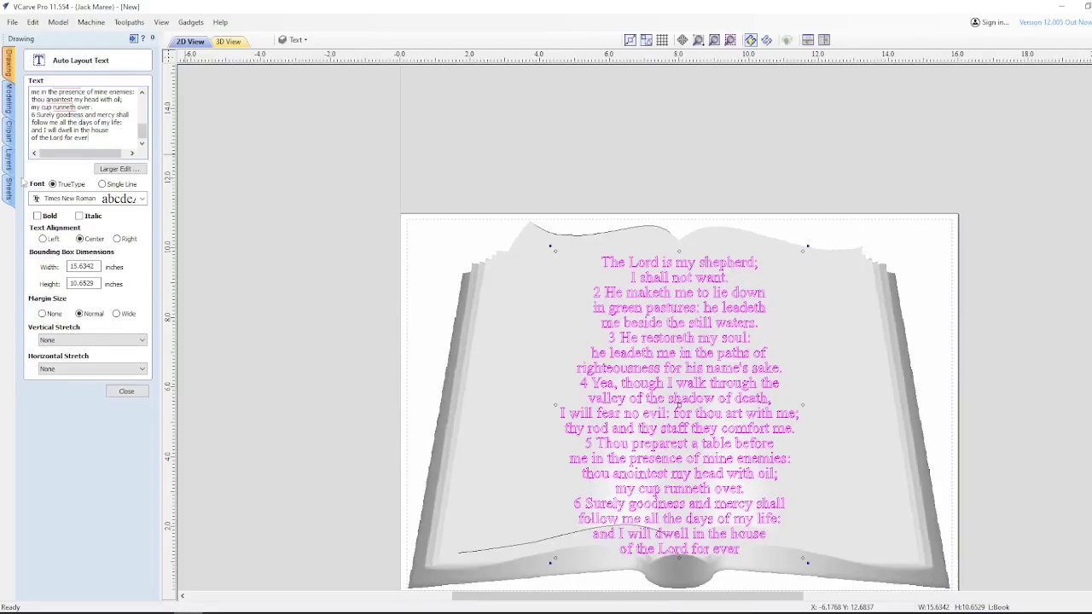
{"action": "left_click", "coordinate": [43, 239]}
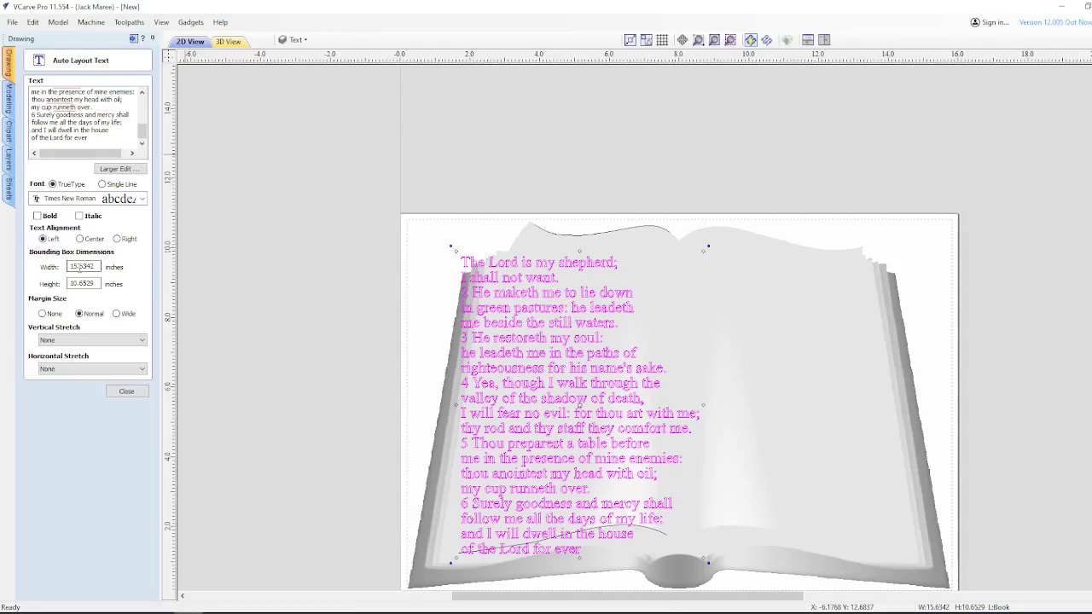
{"action": "left_click_drag", "start_coordinate": [81, 267], "coordinate": [133, 276]}
{"action": "key", "text": "BackSpace"}
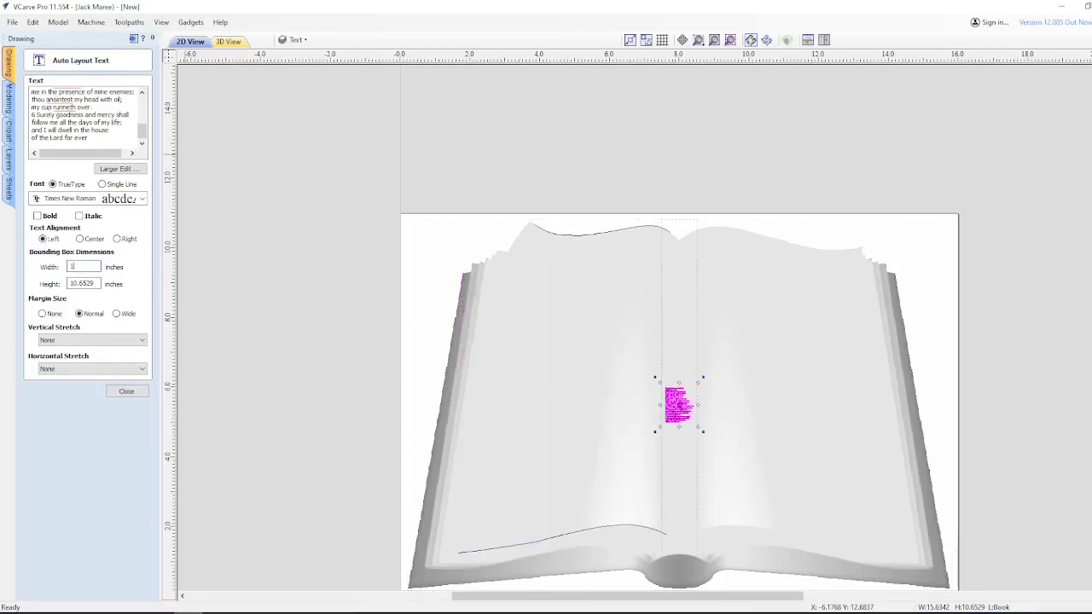
{"action": "type", "text": "10"}
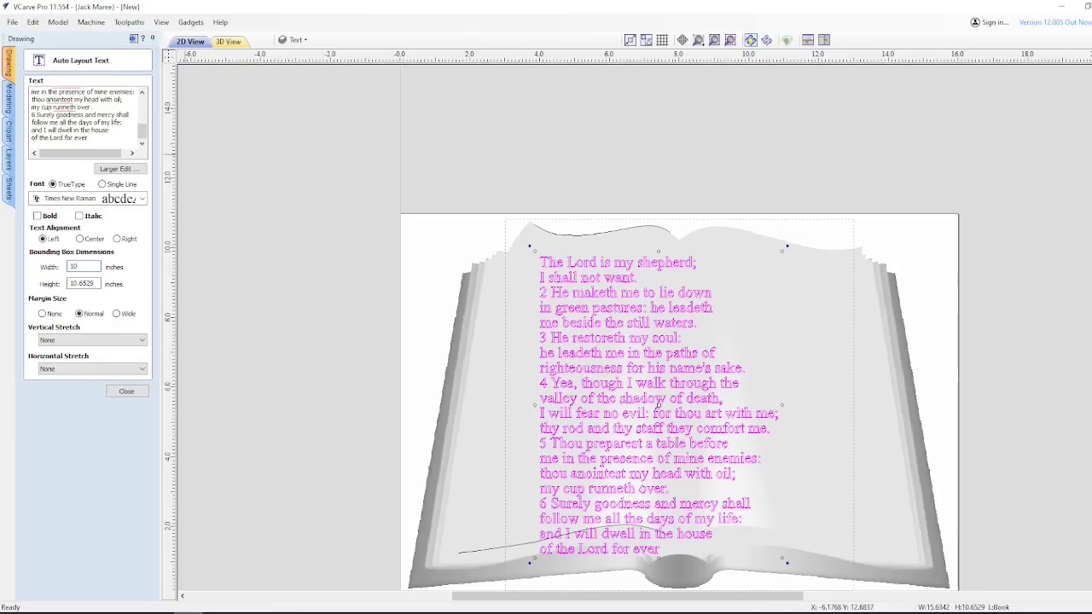
{"action": "key", "text": "BackSpace"}
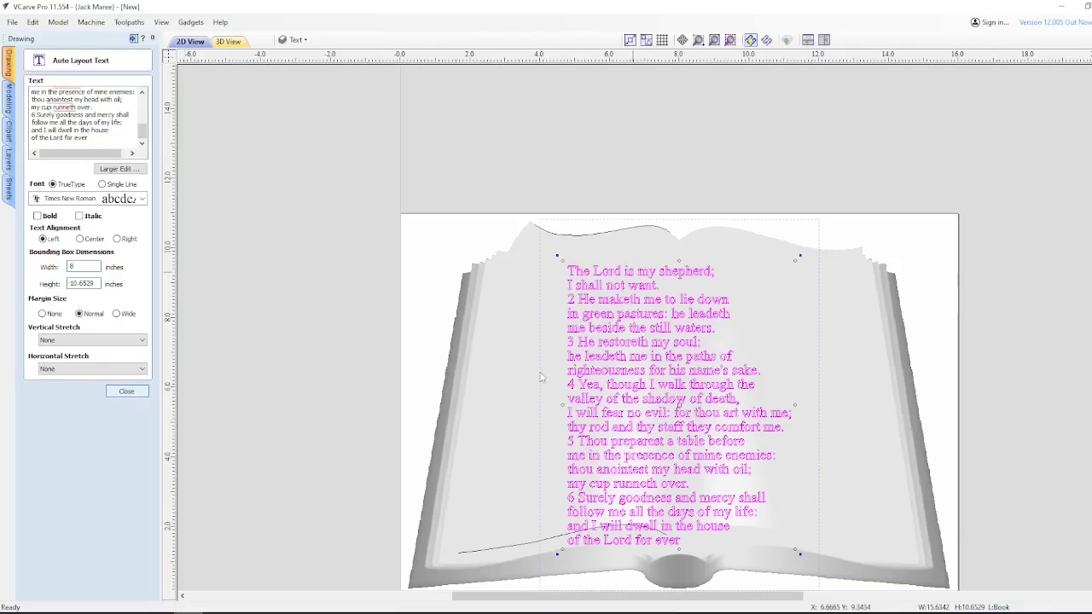
{"action": "key", "text": "Escape"}
{"action": "scroll", "coordinate": [619, 307], "scroll_direction": "up", "scroll_amount": 4}
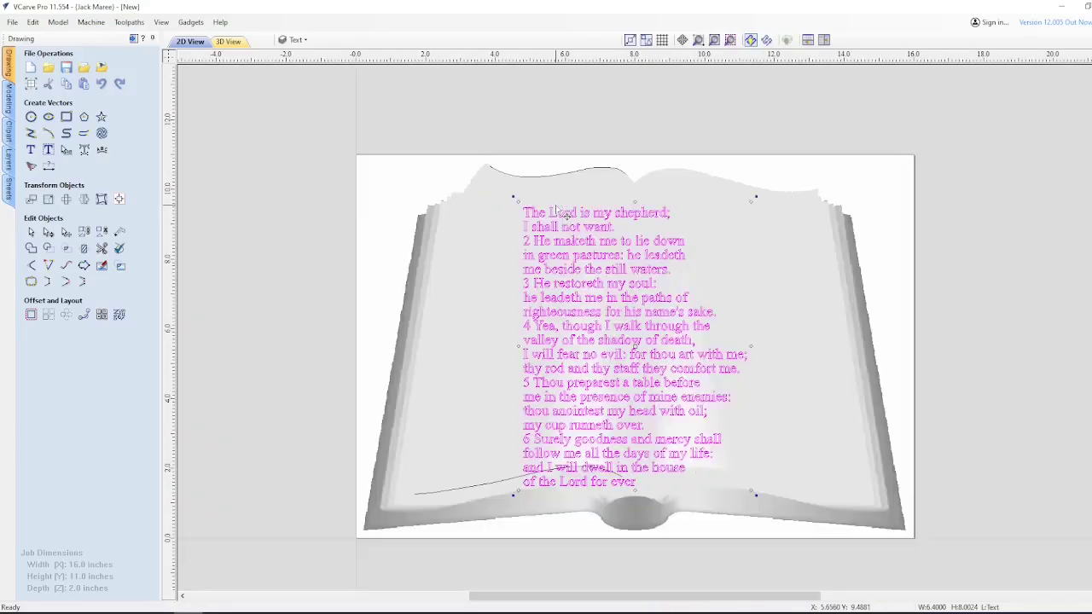
{"action": "scroll", "coordinate": [550, 231], "scroll_direction": "down", "scroll_amount": 4}
{"action": "left_click_drag", "start_coordinate": [637, 348], "coordinate": [573, 330]}
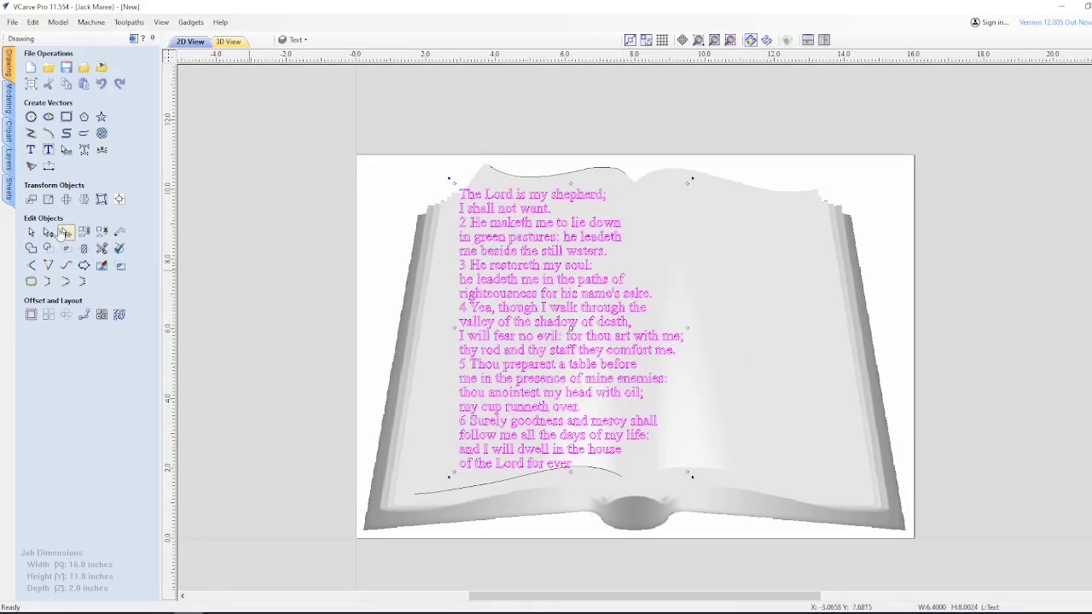
- Reopen the psalm's text layout and set its width to 7 inches
{"action": "left_click", "coordinate": [48, 151]}
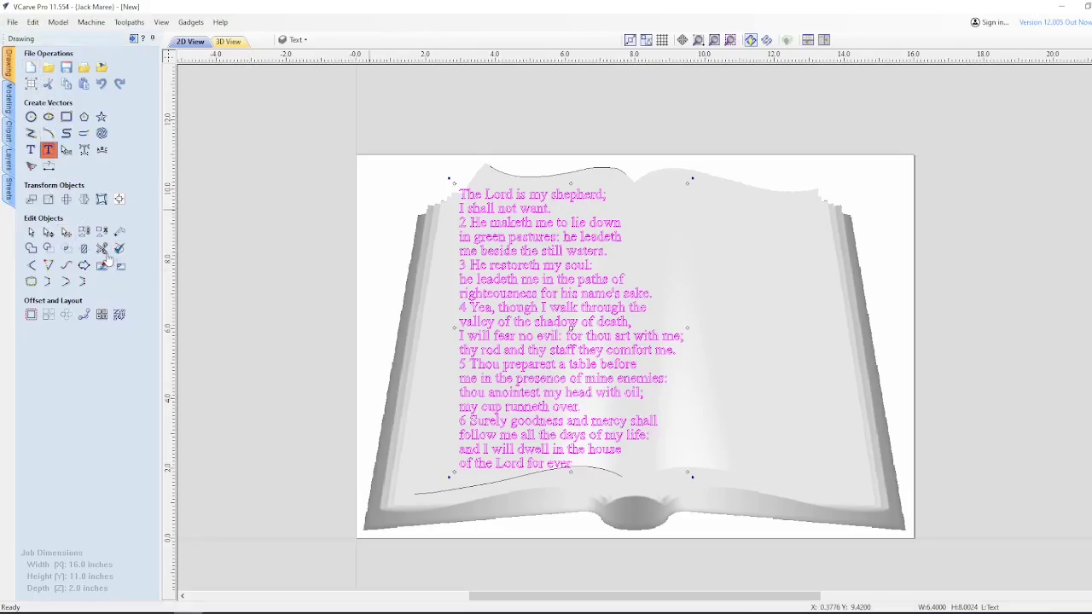
{"action": "left_click", "coordinate": [458, 283]}
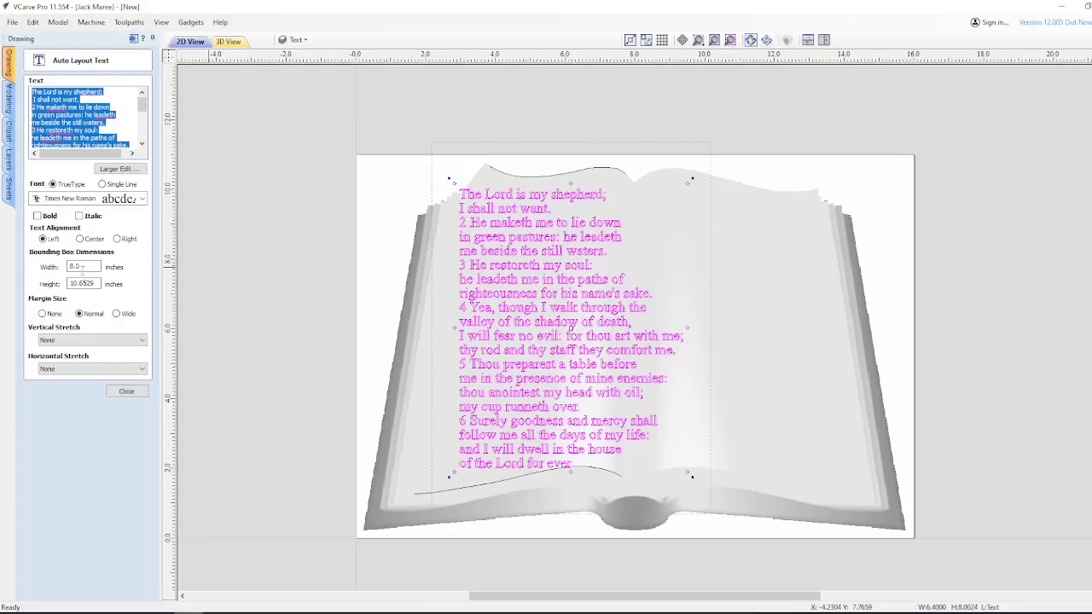
{"action": "double_click", "coordinate": [81, 268]}
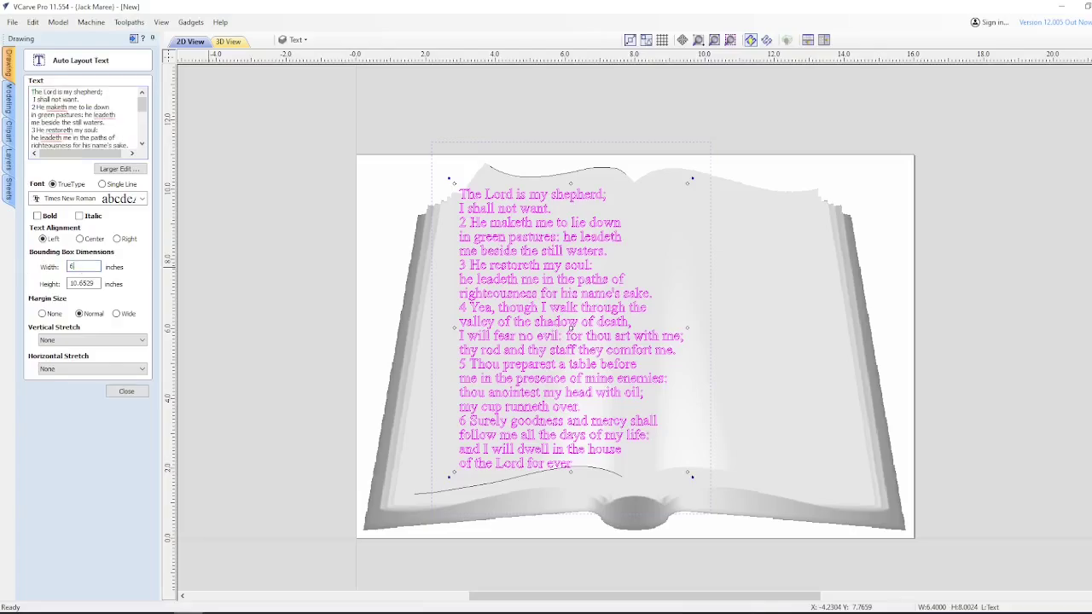
{"action": "type", "text": "6"}
{"action": "key", "text": "Return"}
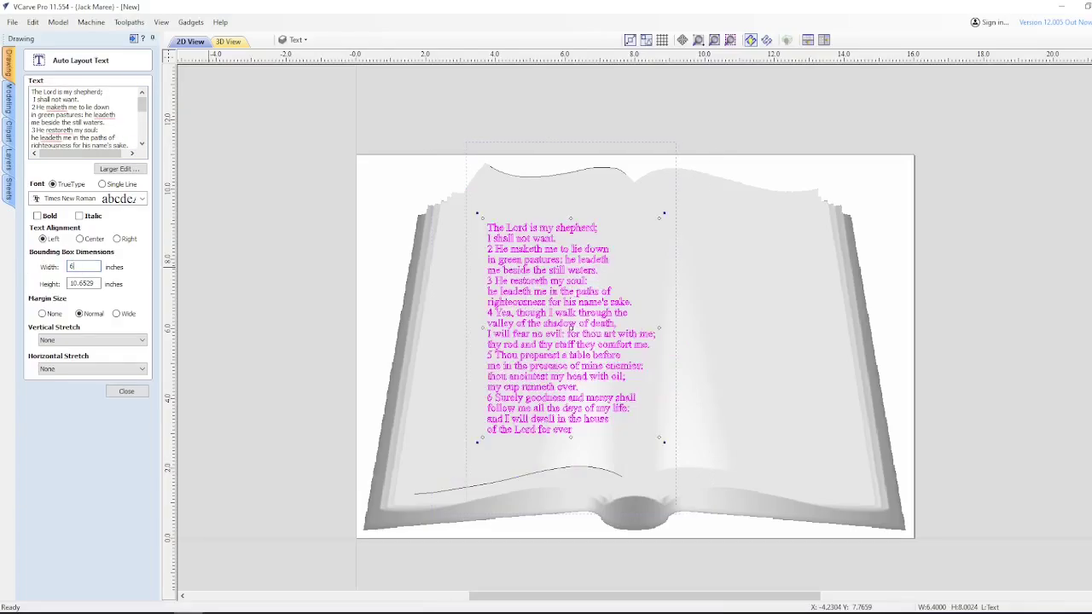
{"action": "key", "text": "Return"}
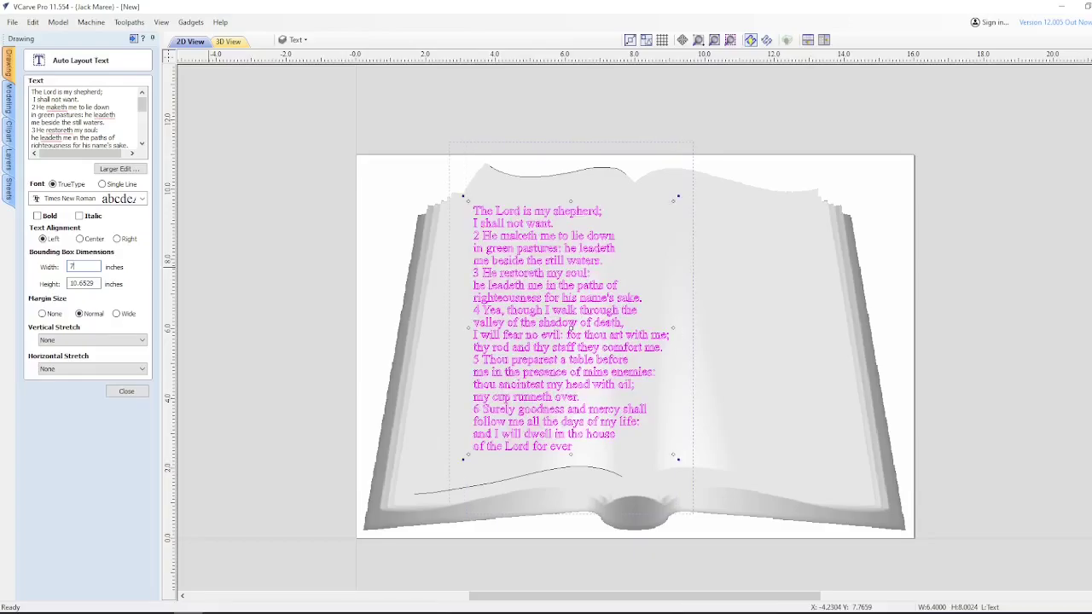
{"action": "key", "text": "Escape"}
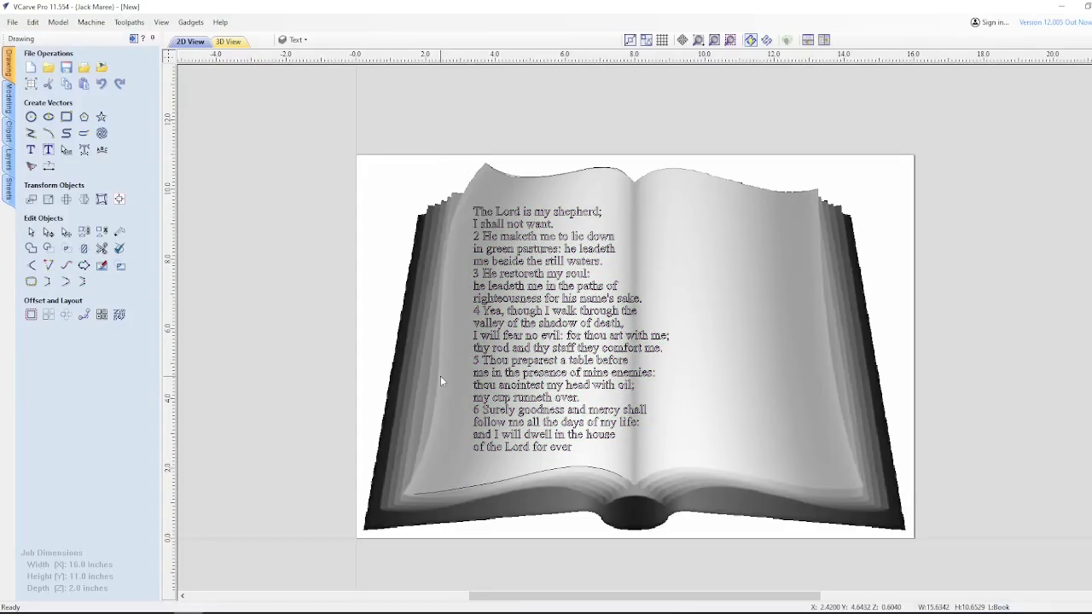
- Hide the Book layer and open the Distort Object form
{"action": "left_click", "coordinate": [306, 40]}
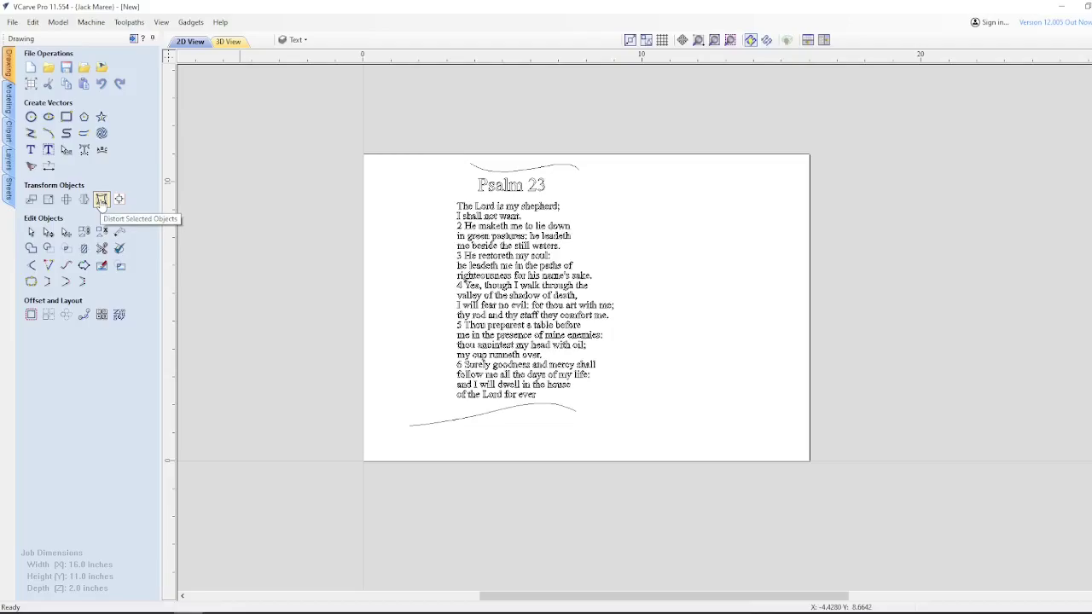
{"action": "left_click", "coordinate": [100, 200]}
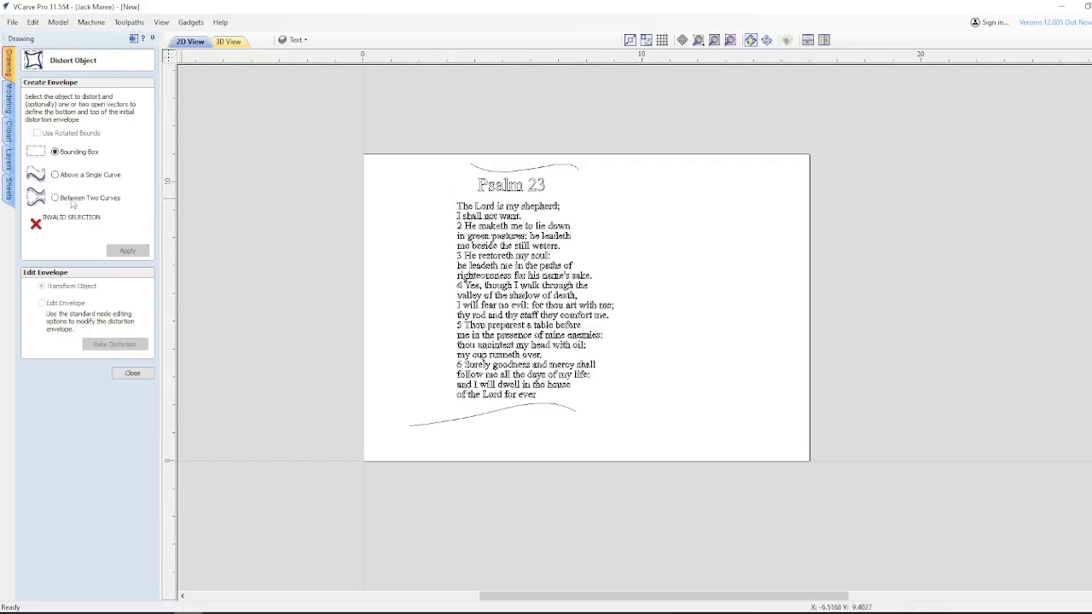
- Warp the Psalm 23 title and verses Between Two Curves, using the lower and upper wavy curves
{"action": "left_click", "coordinate": [56, 198]}
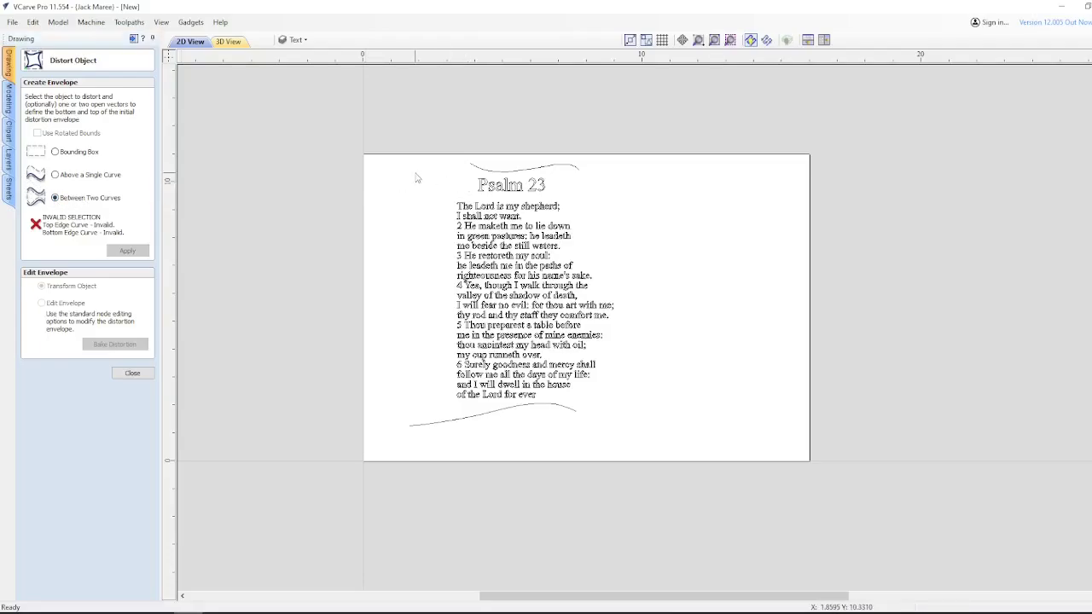
{"action": "left_click_drag", "start_coordinate": [415, 171], "coordinate": [664, 414]}
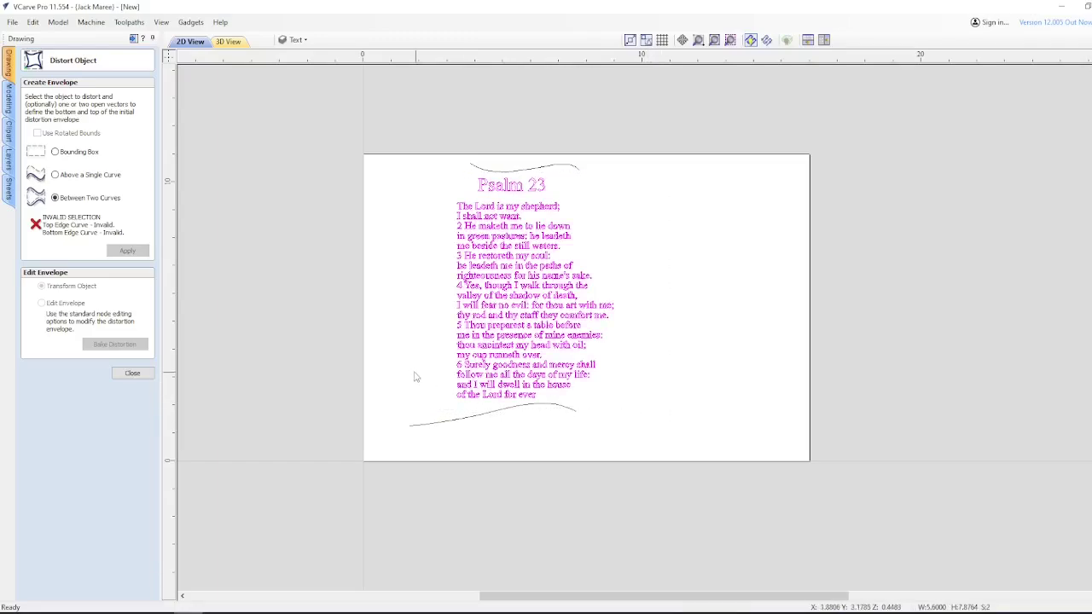
{"action": "left_click", "coordinate": [478, 419], "text": "shift"}
{"action": "left_click", "coordinate": [551, 169], "text": "shift"}
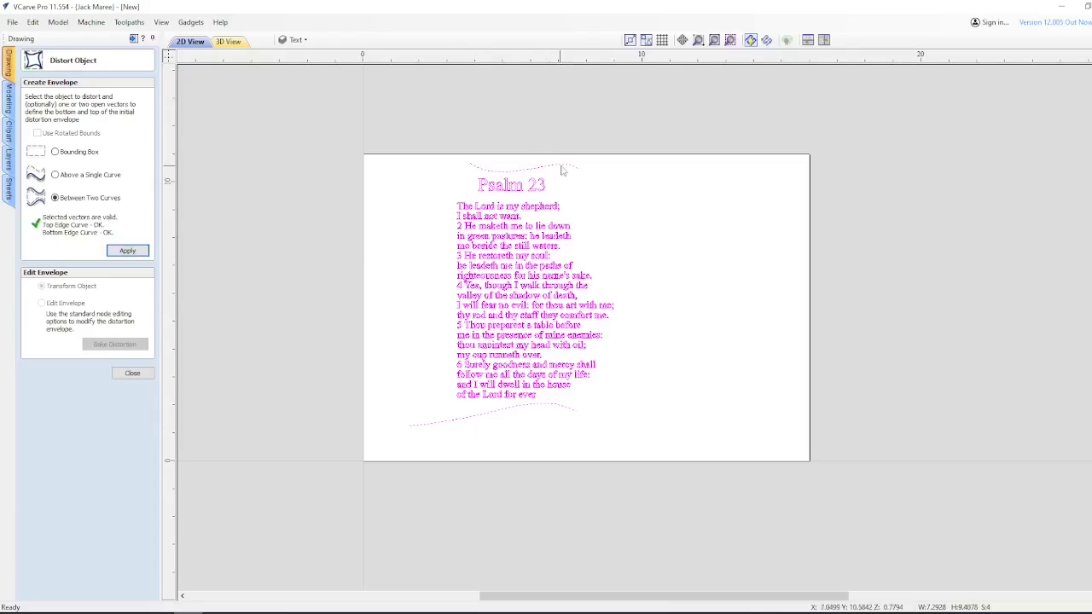
{"action": "left_click", "coordinate": [128, 251]}
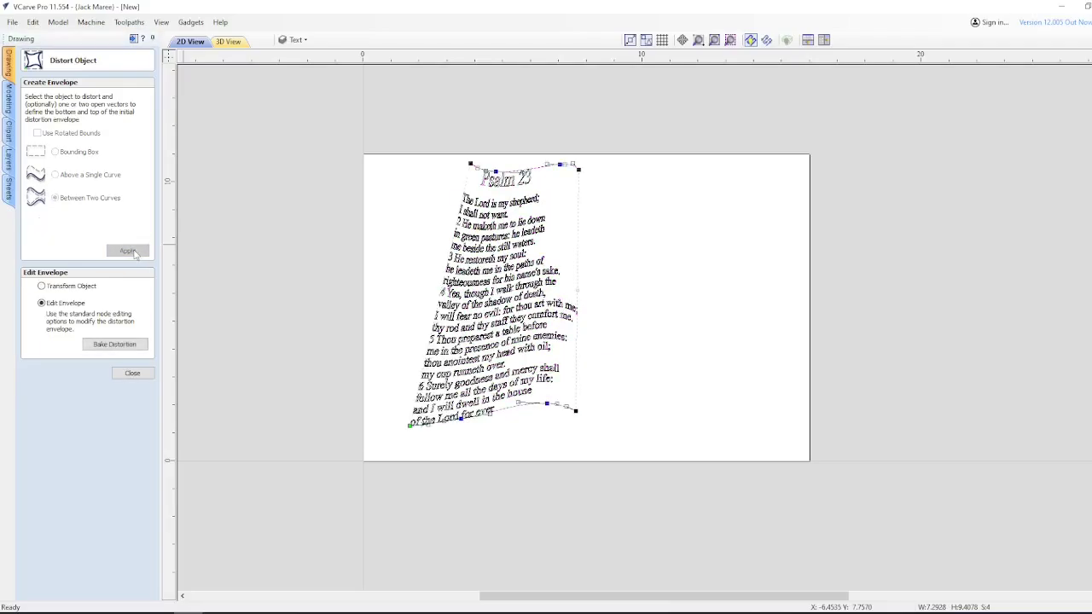
{"action": "left_click", "coordinate": [422, 254]}
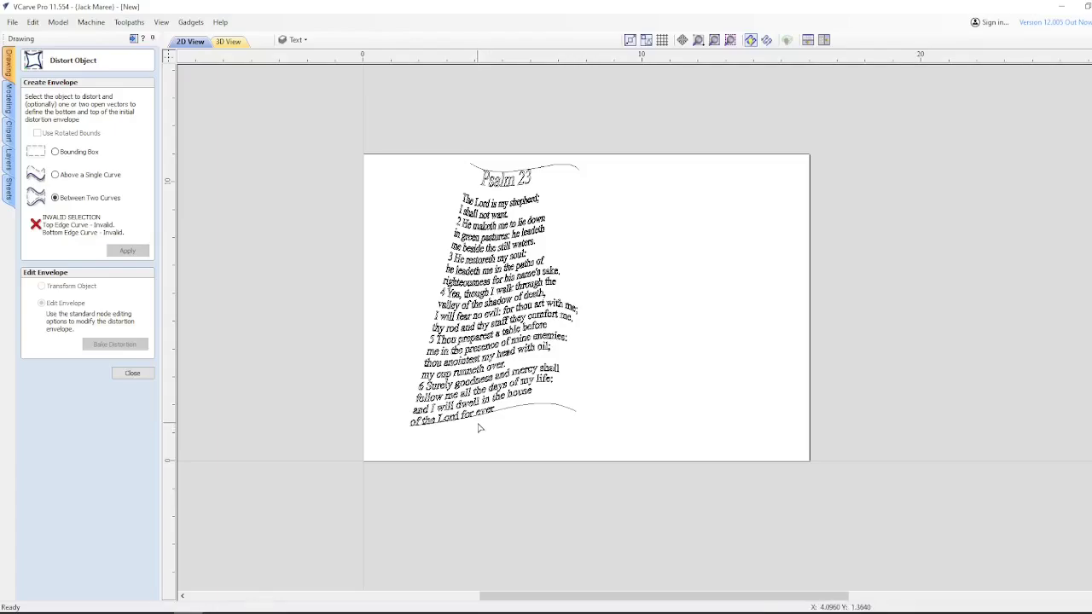
- Turn the Book layer back on and close the distortion settings
{"action": "left_click", "coordinate": [305, 40]}
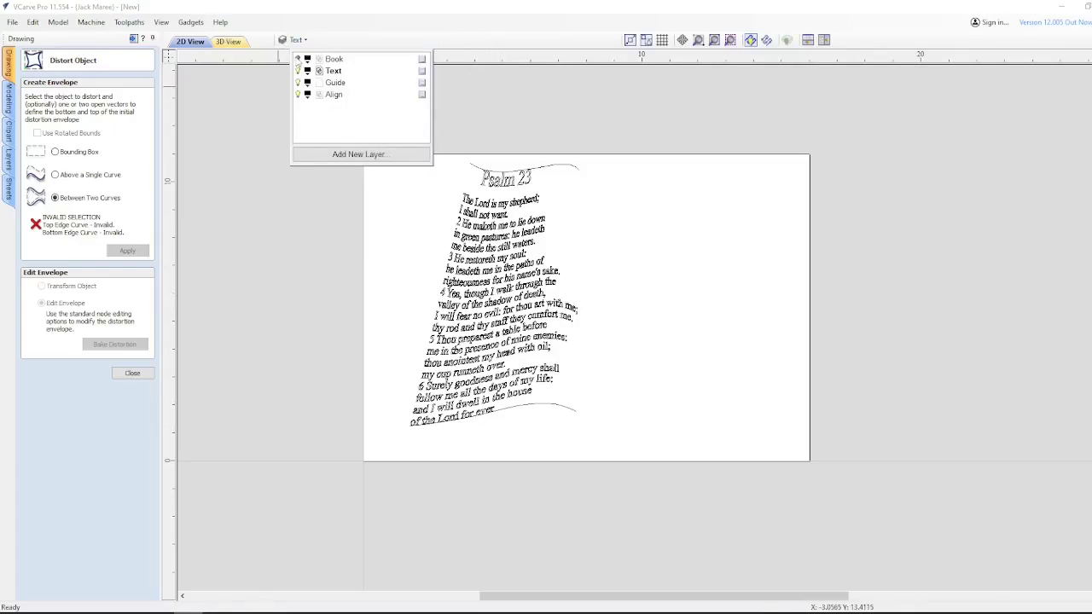
{"action": "left_click", "coordinate": [298, 59]}
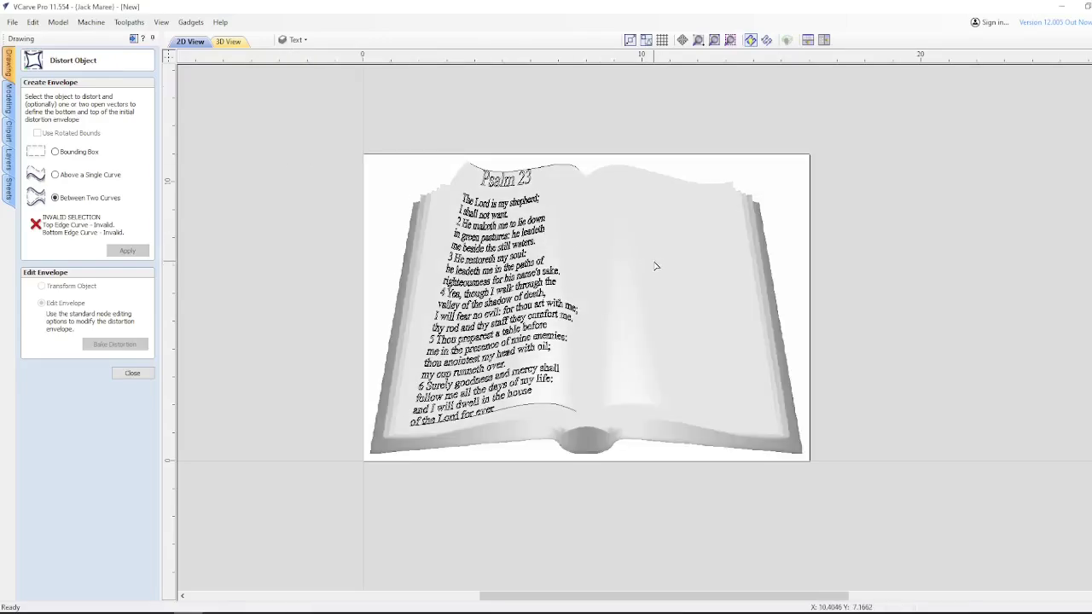
{"action": "left_click", "coordinate": [132, 373]}
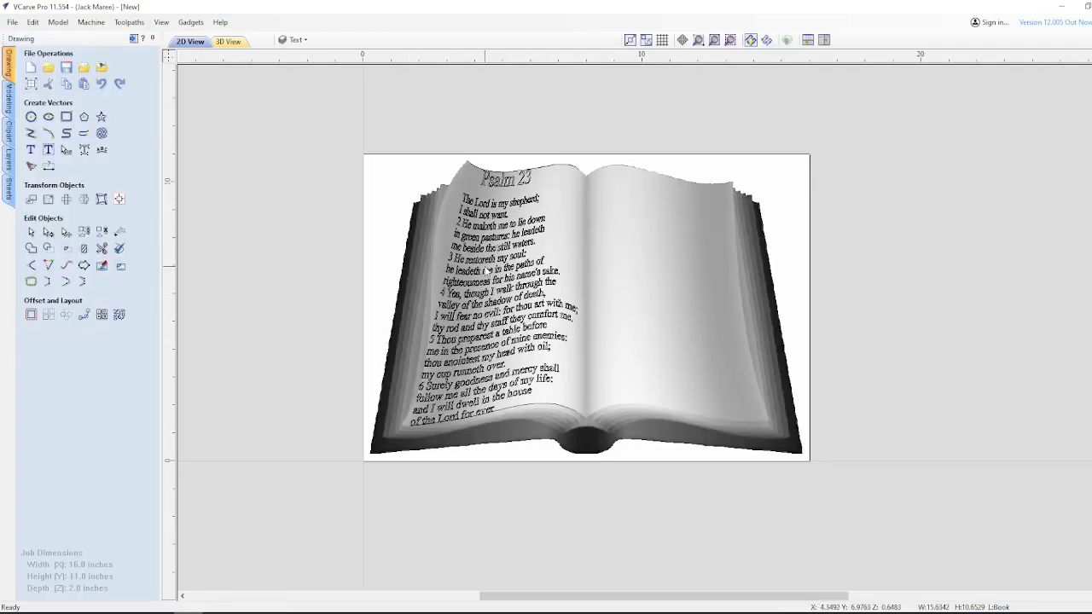
{"action": "scroll", "coordinate": [478, 249], "scroll_direction": "up", "scroll_amount": 4}
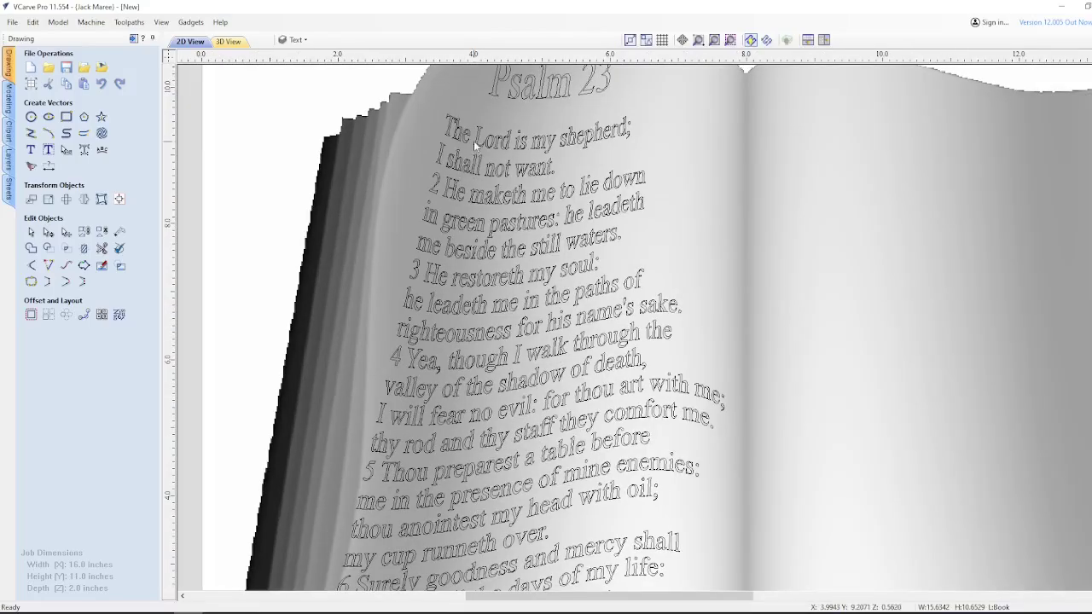
{"action": "scroll", "coordinate": [473, 141], "scroll_direction": "down", "scroll_amount": 3}
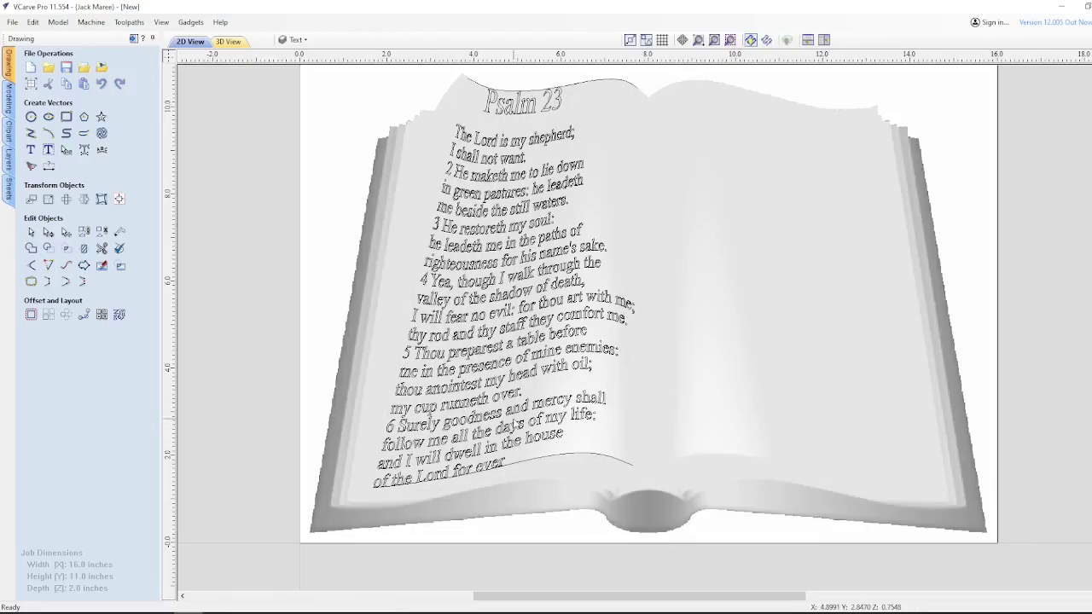
- Undo the text distortion so the psalm lines are straight, and select the lower curve
{"action": "key", "text": "ctrl+z"}
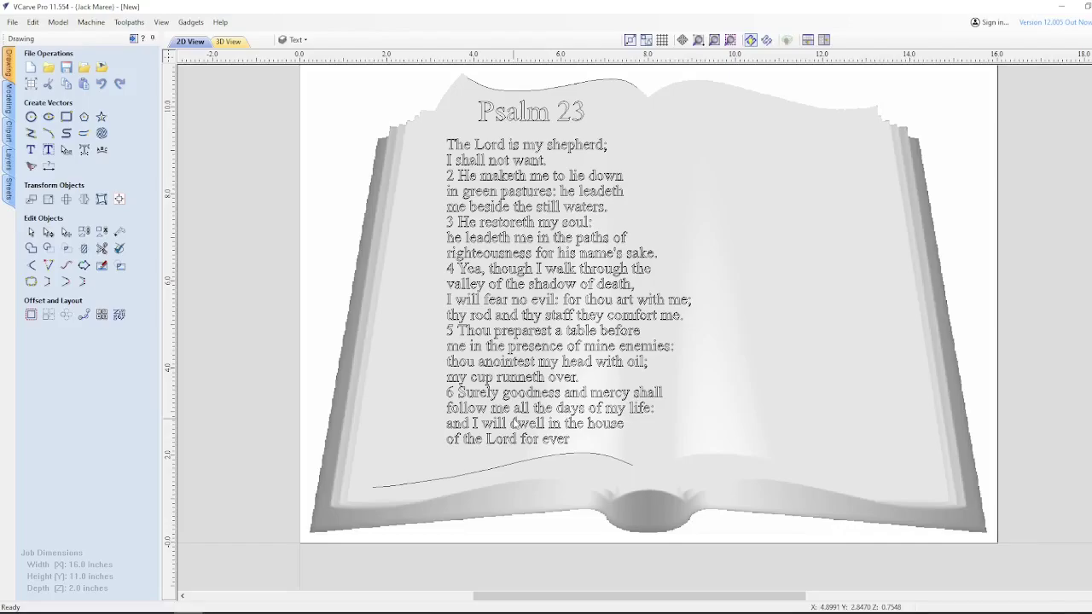
{"action": "left_click", "coordinate": [482, 471]}
{"action": "scroll", "coordinate": [505, 468], "scroll_direction": "up", "scroll_amount": 3}
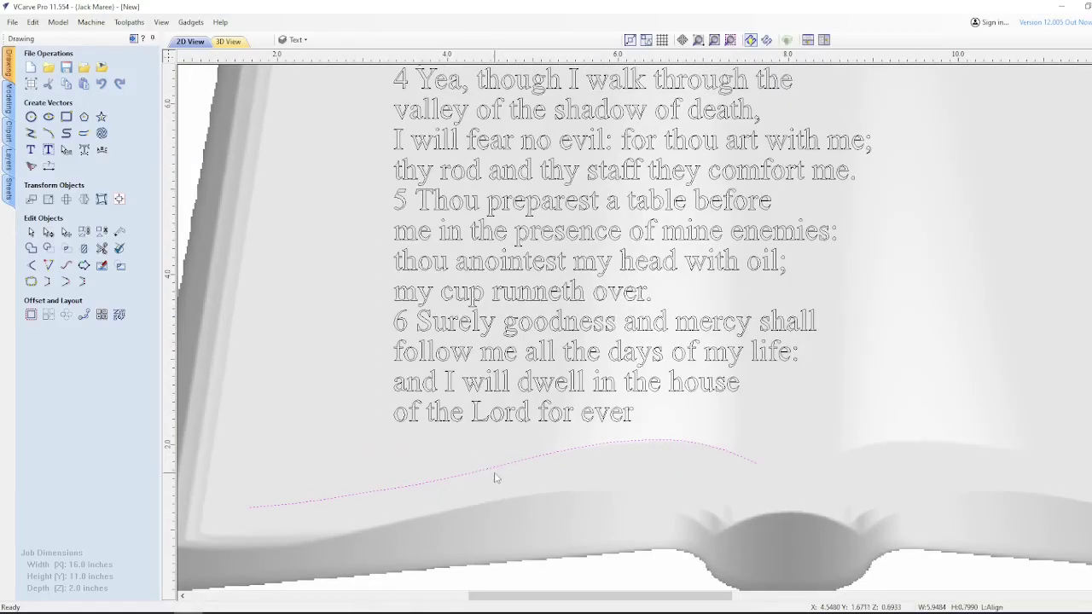
{"action": "scroll", "coordinate": [369, 479], "scroll_direction": "up", "scroll_amount": 1}
{"action": "scroll", "coordinate": [375, 475], "scroll_direction": "up", "scroll_amount": 2}
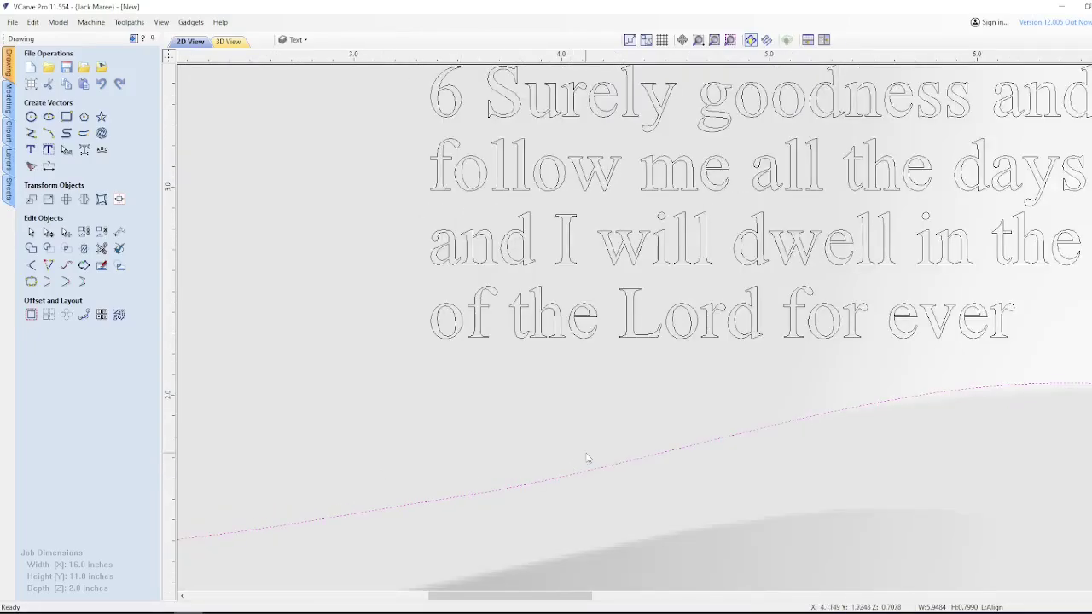
{"action": "scroll", "coordinate": [587, 459], "scroll_direction": "up", "scroll_amount": 3}
{"action": "scroll", "coordinate": [587, 459], "scroll_direction": "down", "scroll_amount": 1}
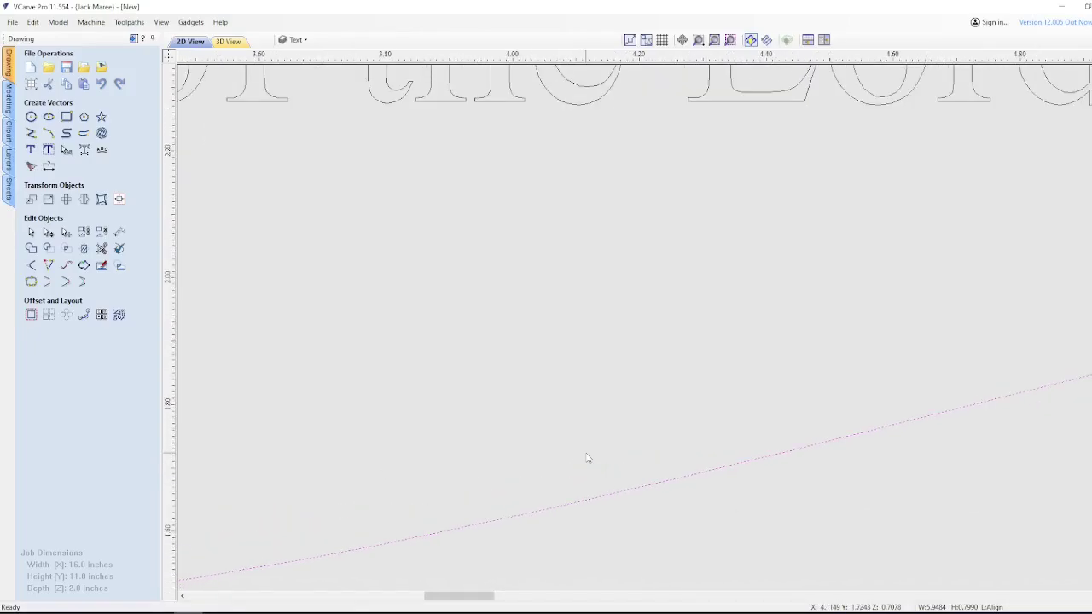
{"action": "scroll", "coordinate": [590, 465], "scroll_direction": "down", "scroll_amount": 2}
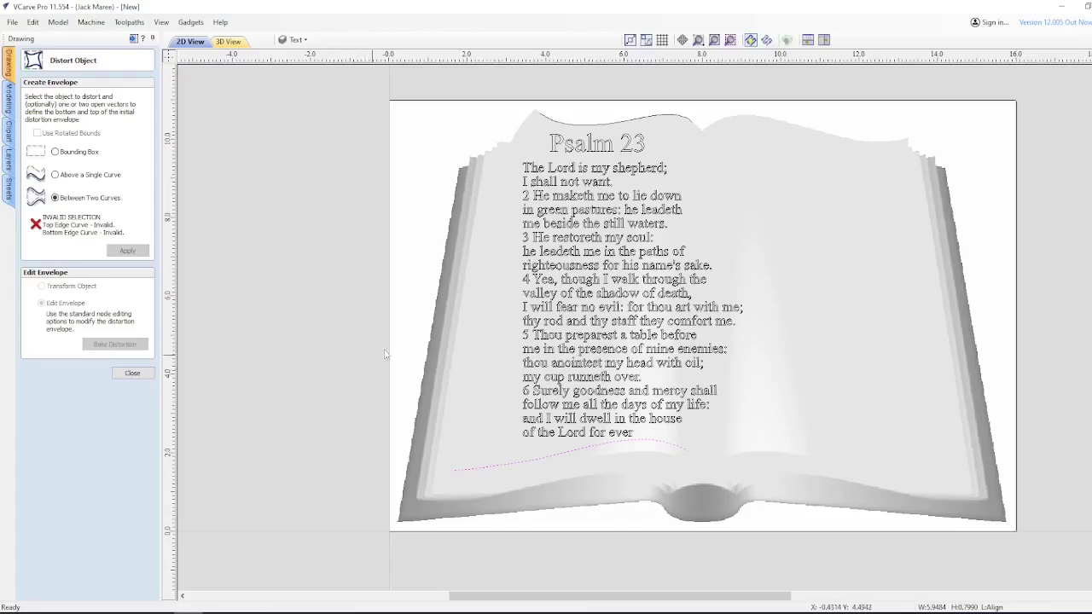
- Select the Psalm 23 title, verses and both page-edge curves, apply the warp, then deselect
{"action": "left_click", "coordinate": [620, 128]}
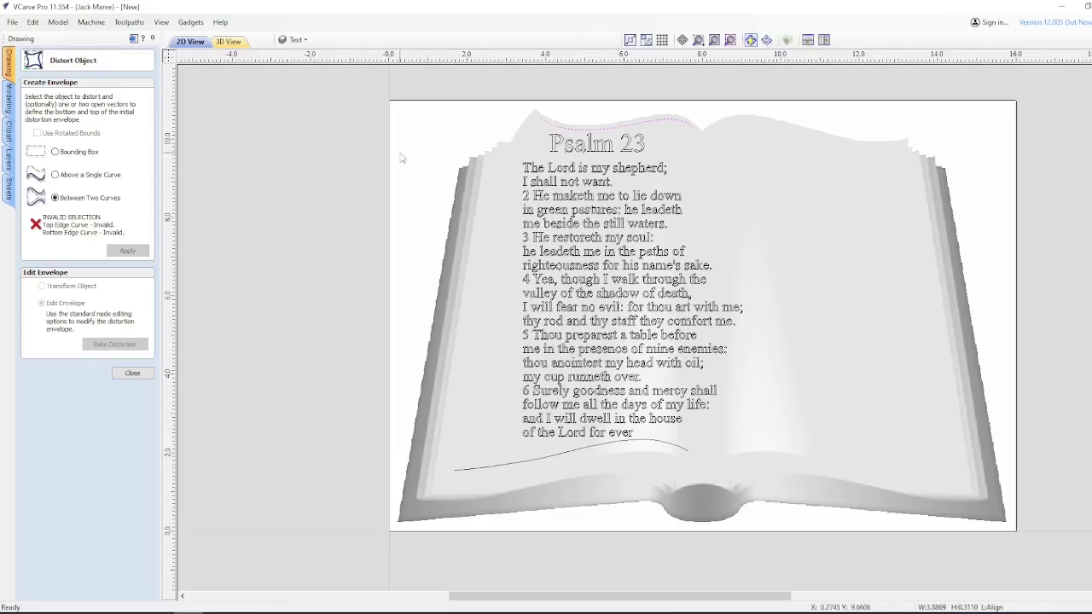
{"action": "left_click", "coordinate": [367, 156]}
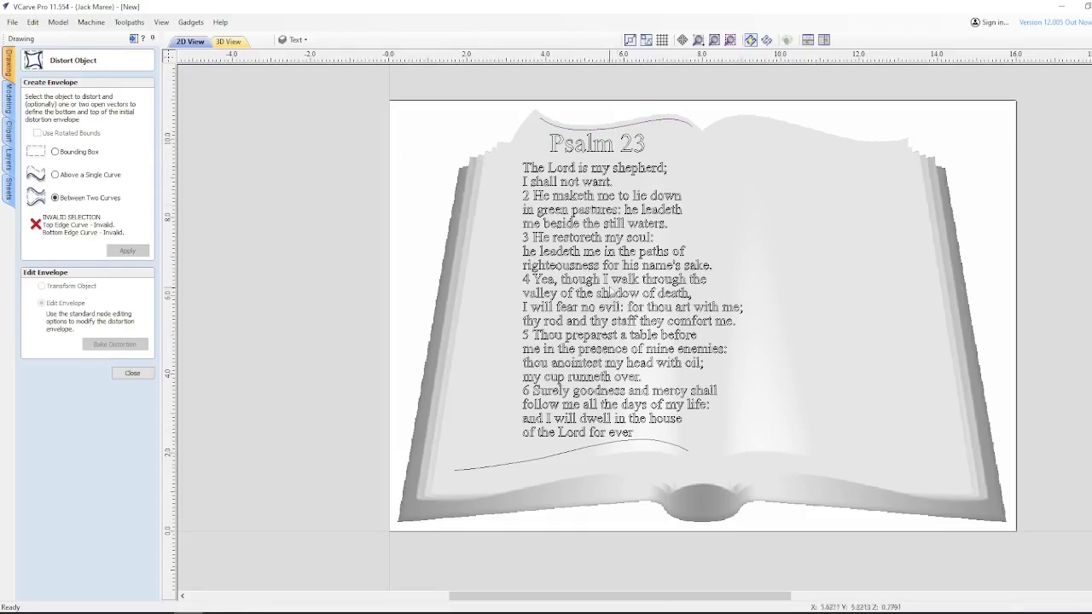
{"action": "left_click", "coordinate": [556, 150]}
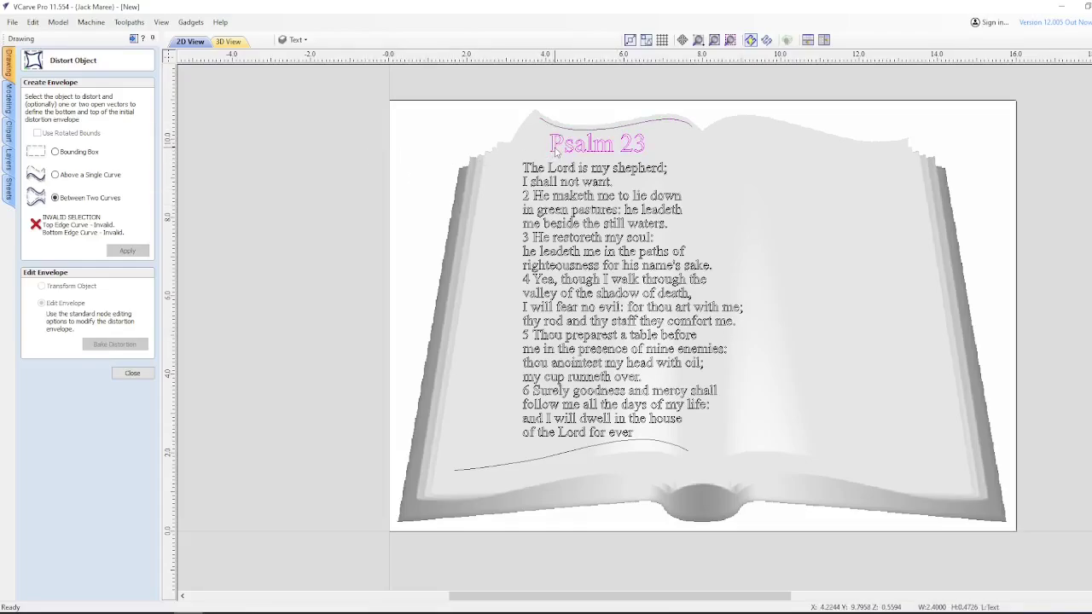
{"action": "left_click", "coordinate": [566, 180], "text": "shift"}
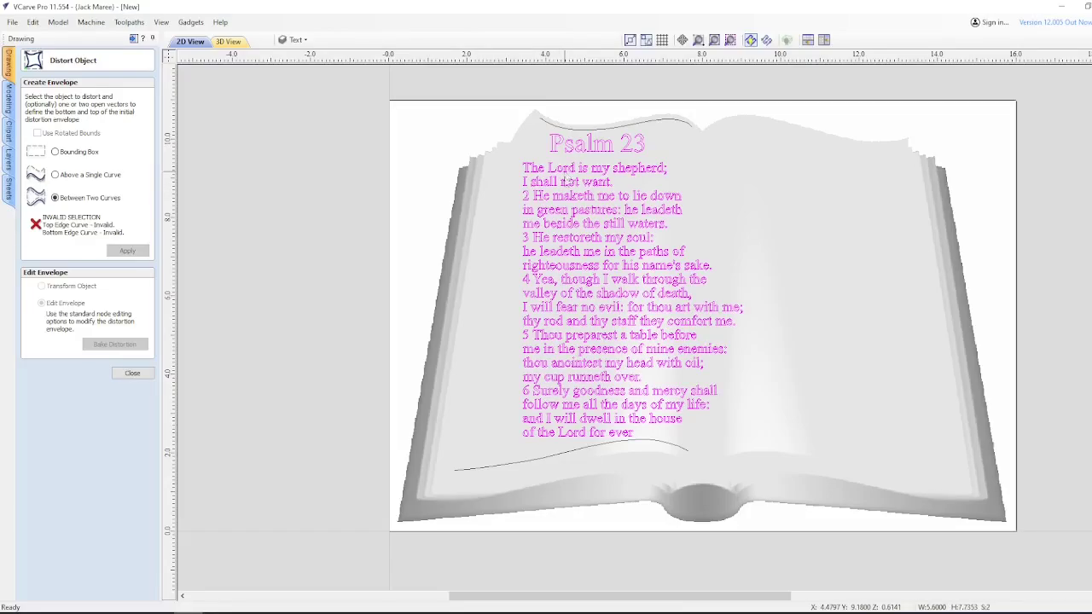
{"action": "left_click", "coordinate": [553, 459], "text": "shift"}
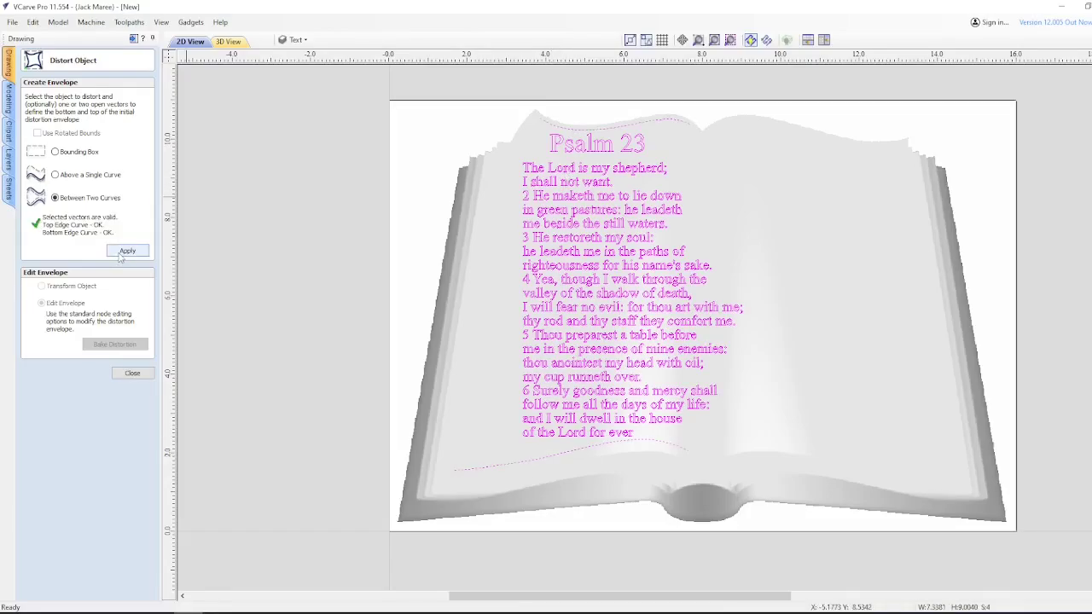
{"action": "left_click", "coordinate": [122, 254]}
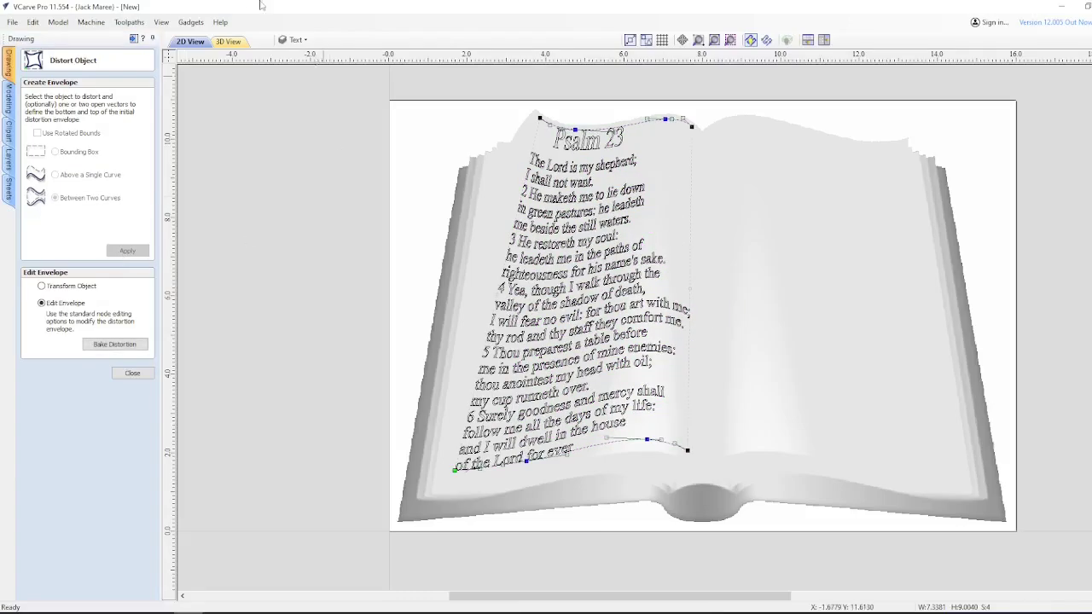
{"action": "left_click", "coordinate": [297, 153]}
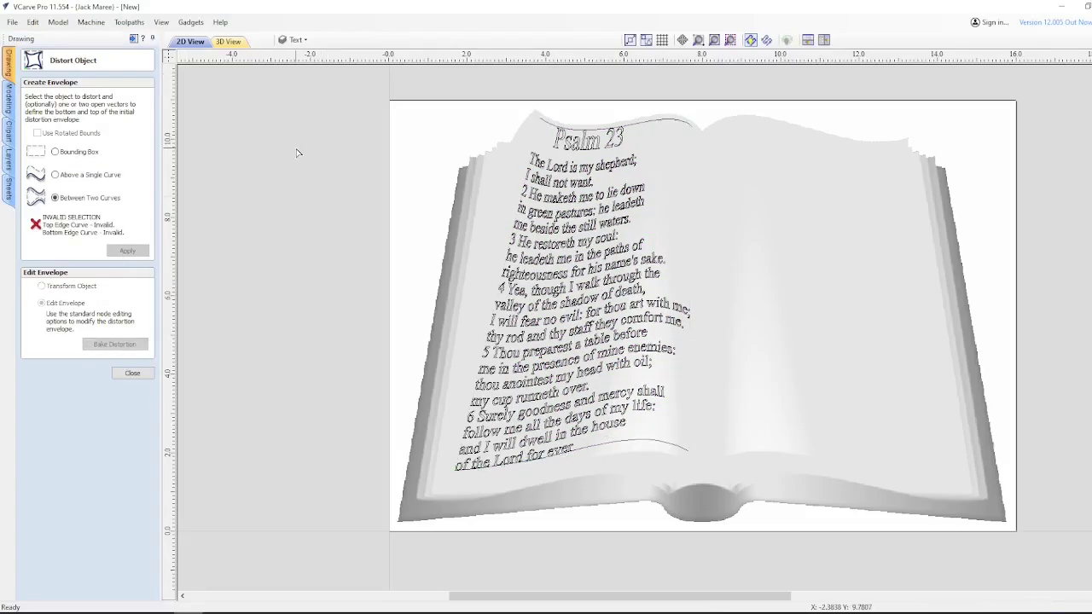
- Close the distortion settings and toggle the Text layer in the layer list
{"action": "key", "text": "Escape"}
{"action": "scroll", "coordinate": [440, 424], "scroll_direction": "up", "scroll_amount": 5}
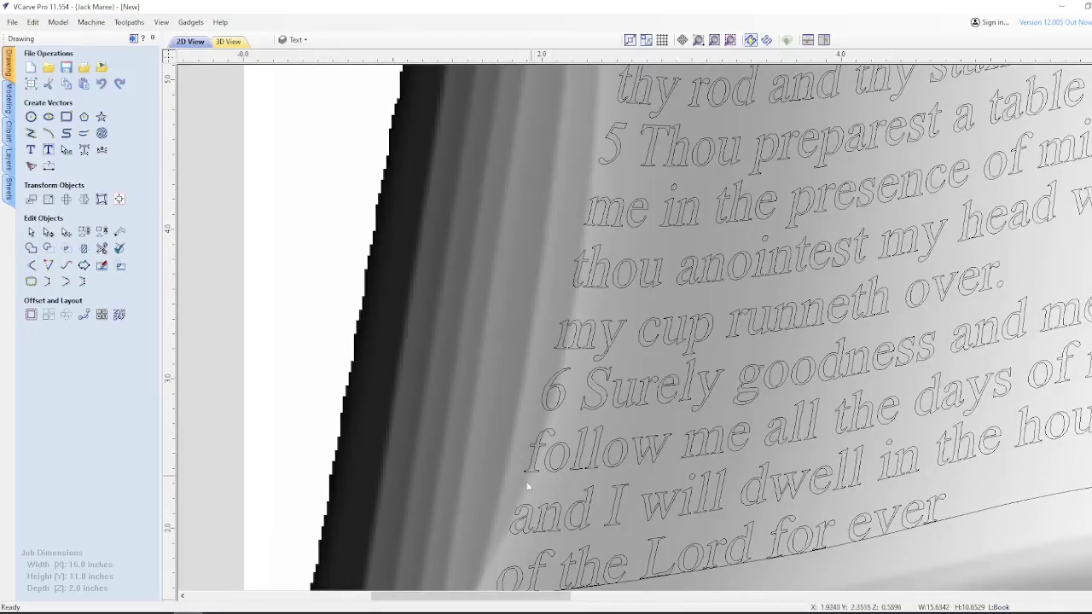
{"action": "scroll", "coordinate": [554, 529], "scroll_direction": "down", "scroll_amount": 5}
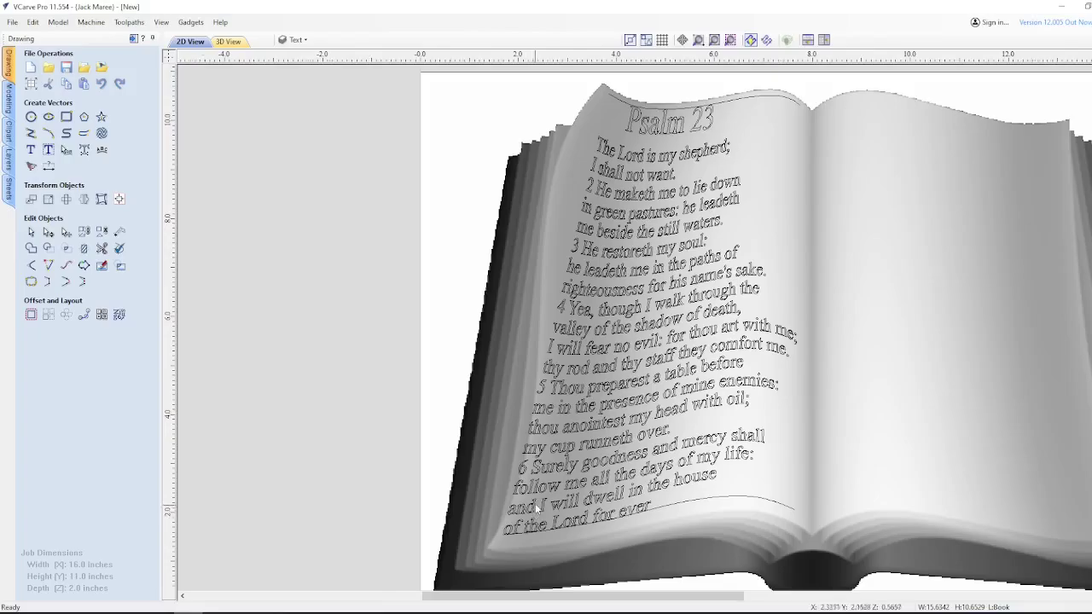
{"action": "scroll", "coordinate": [538, 495], "scroll_direction": "down", "scroll_amount": 1}
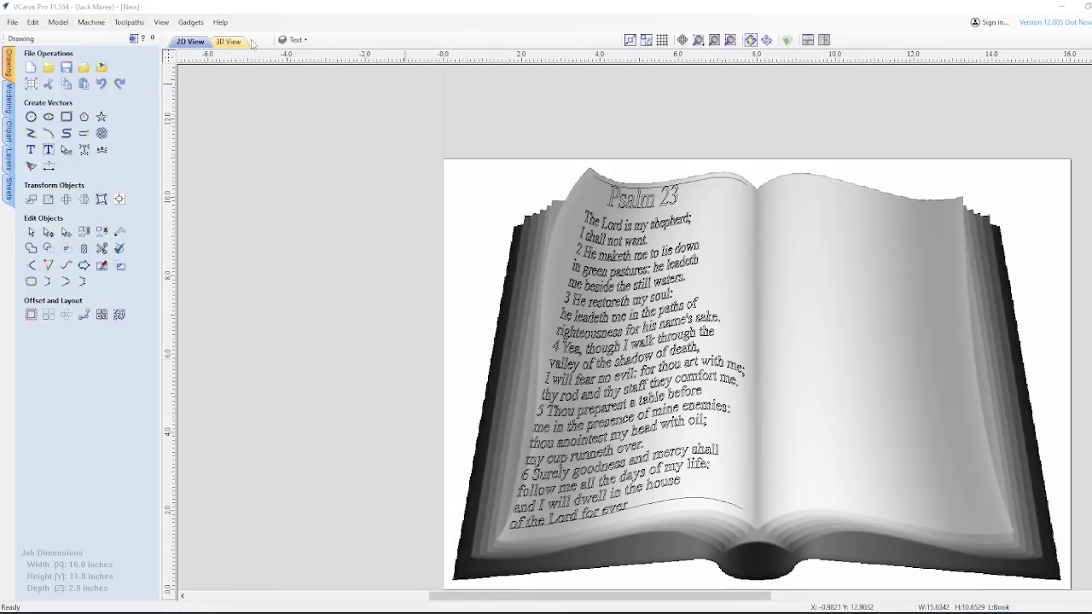
{"action": "left_click", "coordinate": [301, 40]}
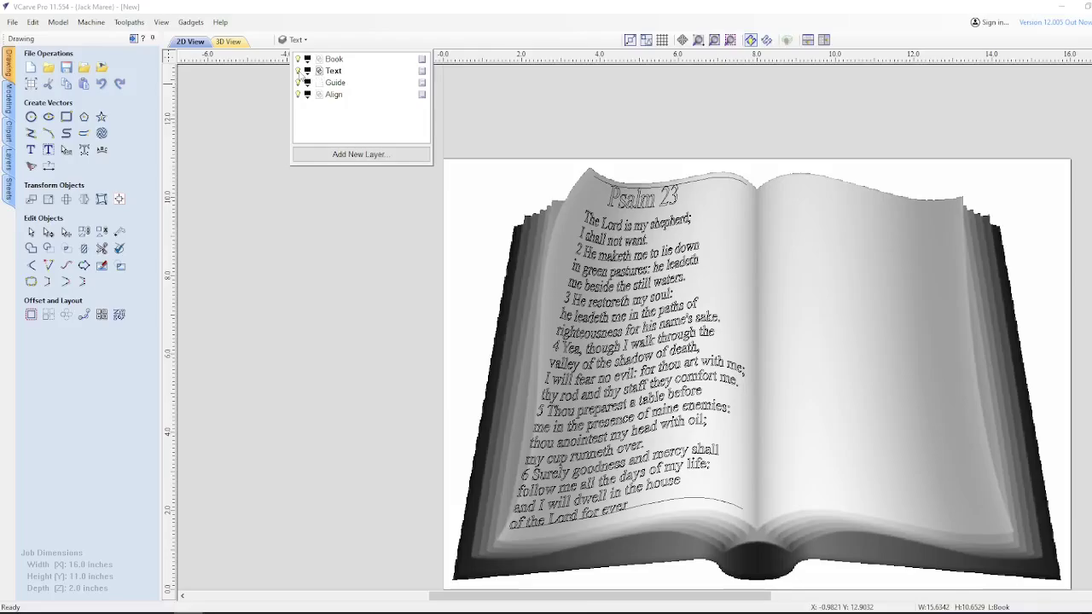
{"action": "left_click", "coordinate": [298, 71]}
{"action": "scroll", "coordinate": [587, 150], "scroll_direction": "up", "scroll_amount": 3}
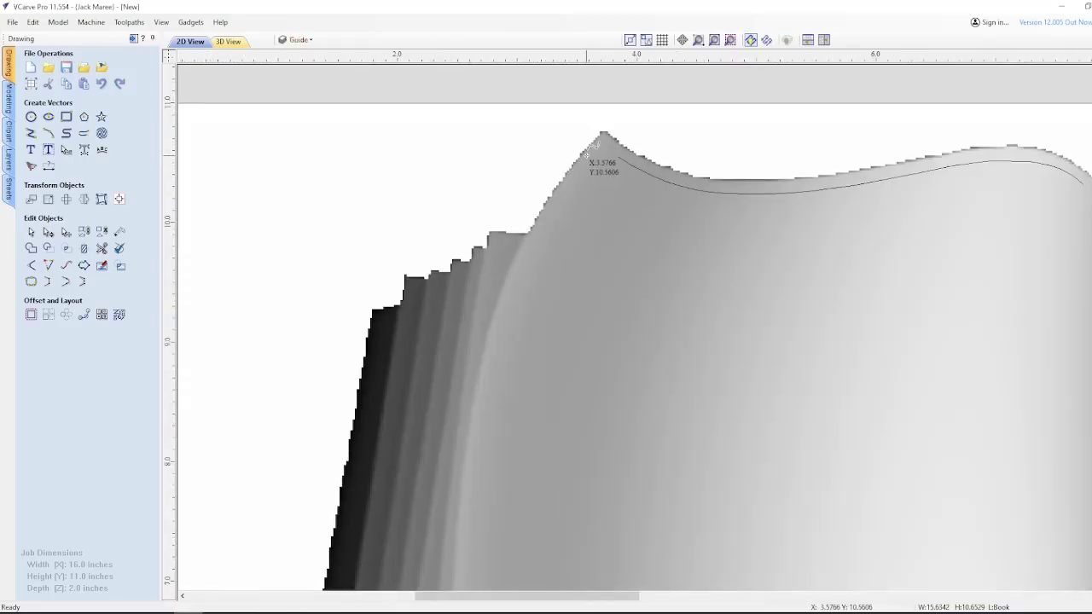
- Draw a guide curve from the left page's top peak down its outer and lower edges
{"action": "left_click", "coordinate": [592, 153]}
{"action": "scroll", "coordinate": [546, 213], "scroll_direction": "down", "scroll_amount": 2}
{"action": "scroll", "coordinate": [507, 269], "scroll_direction": "up", "scroll_amount": 3}
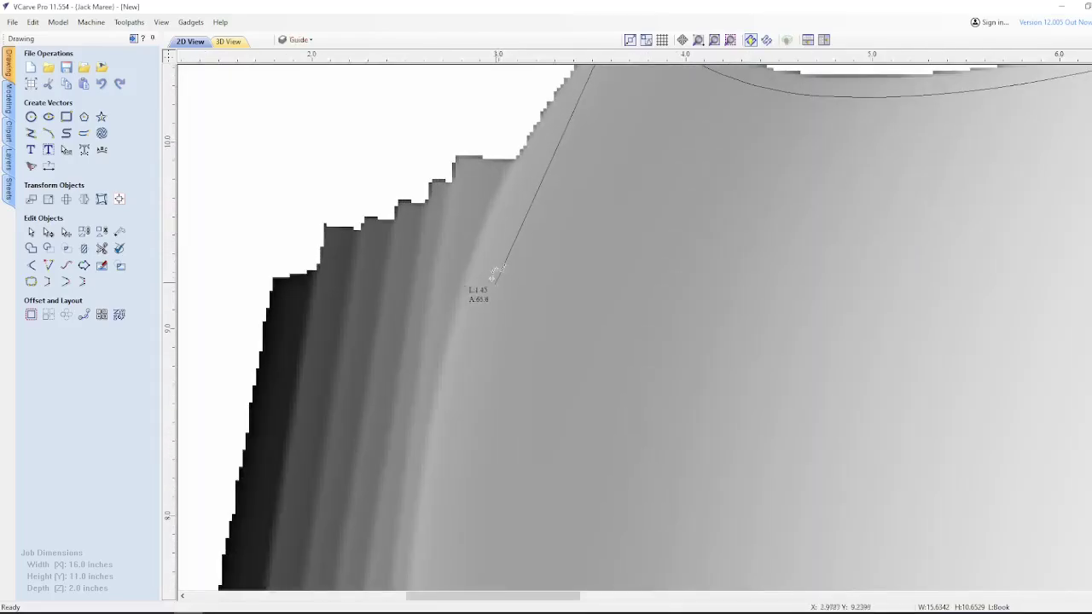
{"action": "scroll", "coordinate": [472, 297], "scroll_direction": "down", "scroll_amount": 2}
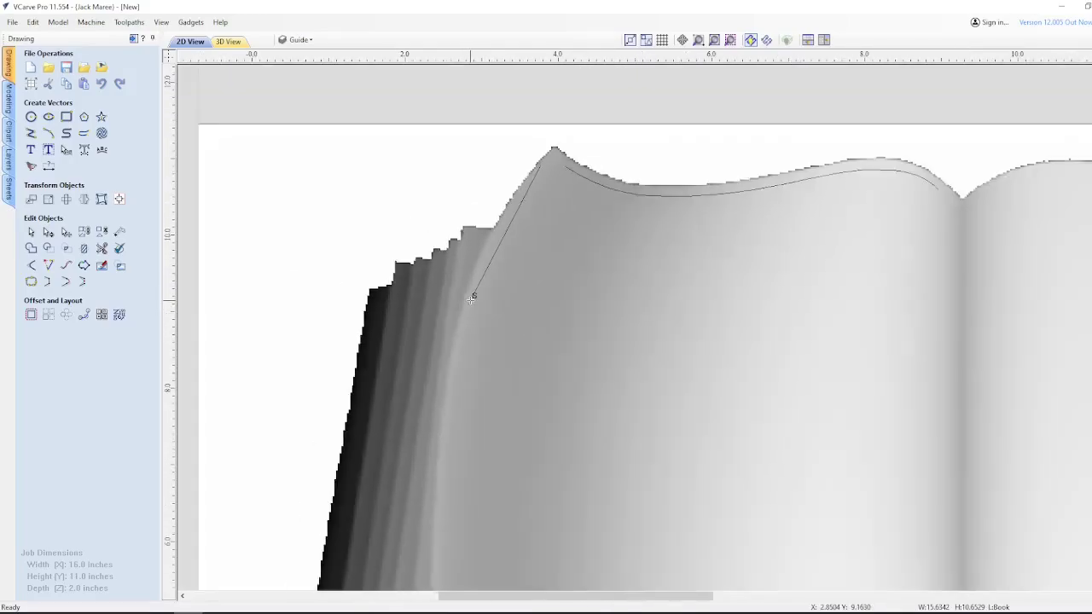
{"action": "left_click", "coordinate": [472, 296]}
{"action": "scroll", "coordinate": [452, 384], "scroll_direction": "down", "scroll_amount": 1}
{"action": "scroll", "coordinate": [451, 409], "scroll_direction": "down", "scroll_amount": 1}
{"action": "scroll", "coordinate": [457, 478], "scroll_direction": "up", "scroll_amount": 2}
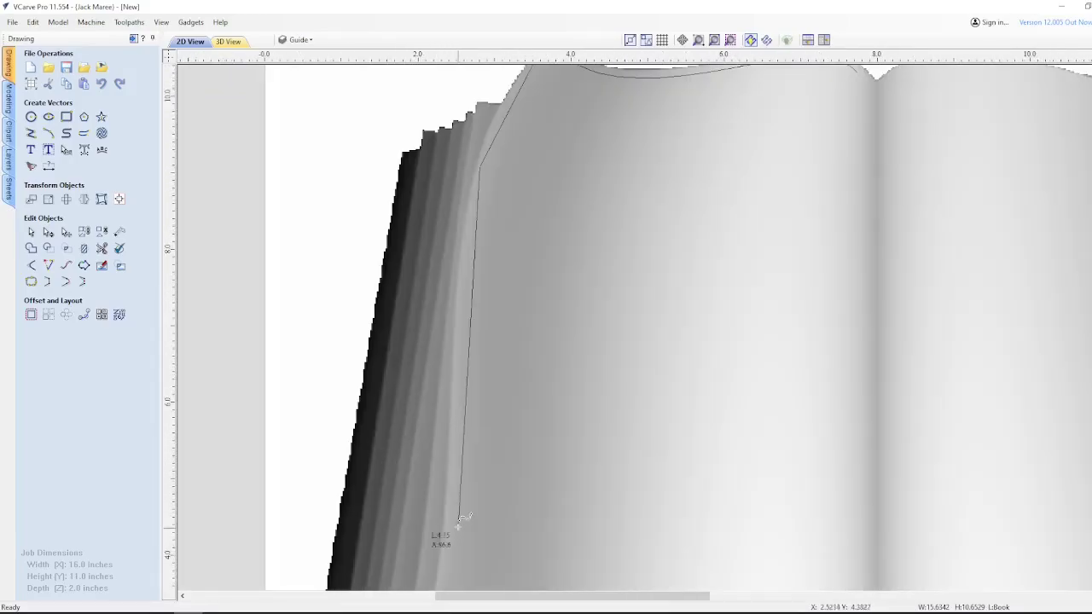
{"action": "left_click", "coordinate": [459, 518]}
{"action": "scroll", "coordinate": [438, 368], "scroll_direction": "down", "scroll_amount": 3}
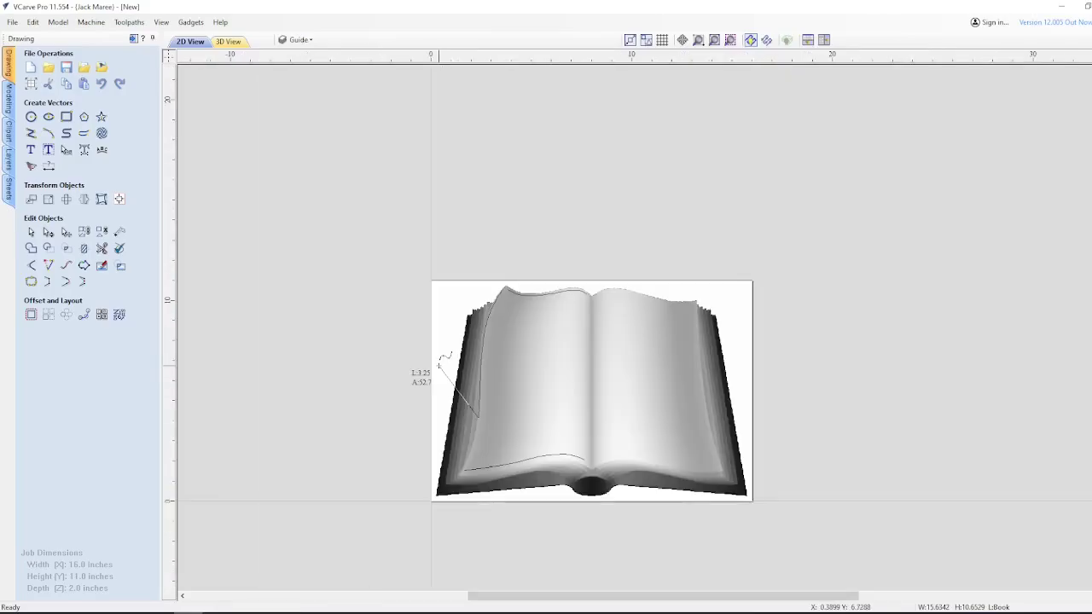
{"action": "scroll", "coordinate": [438, 365], "scroll_direction": "up", "scroll_amount": 4}
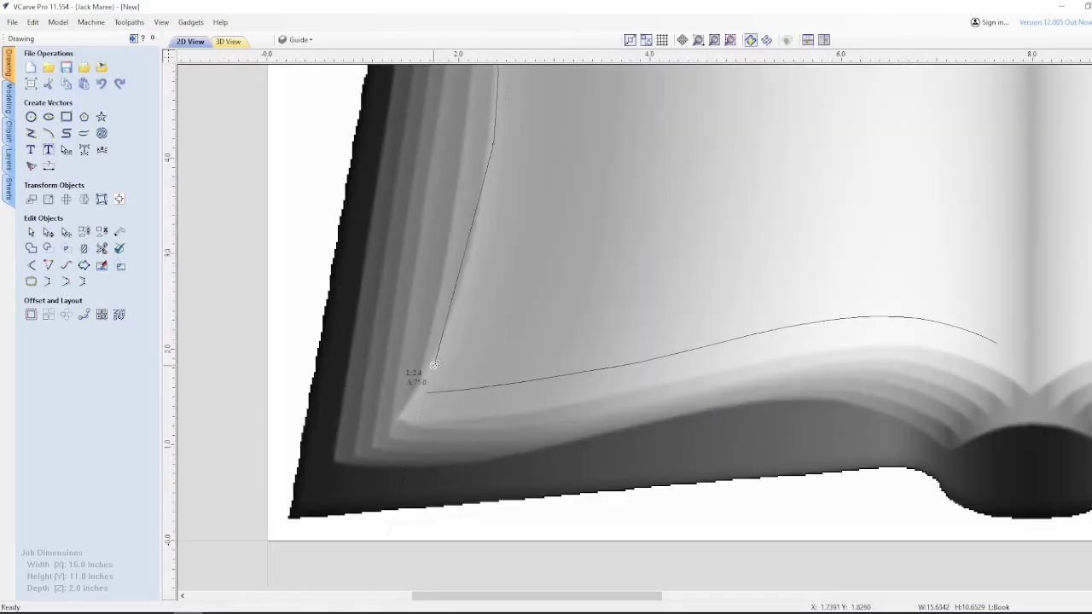
{"action": "left_click", "coordinate": [434, 366]}
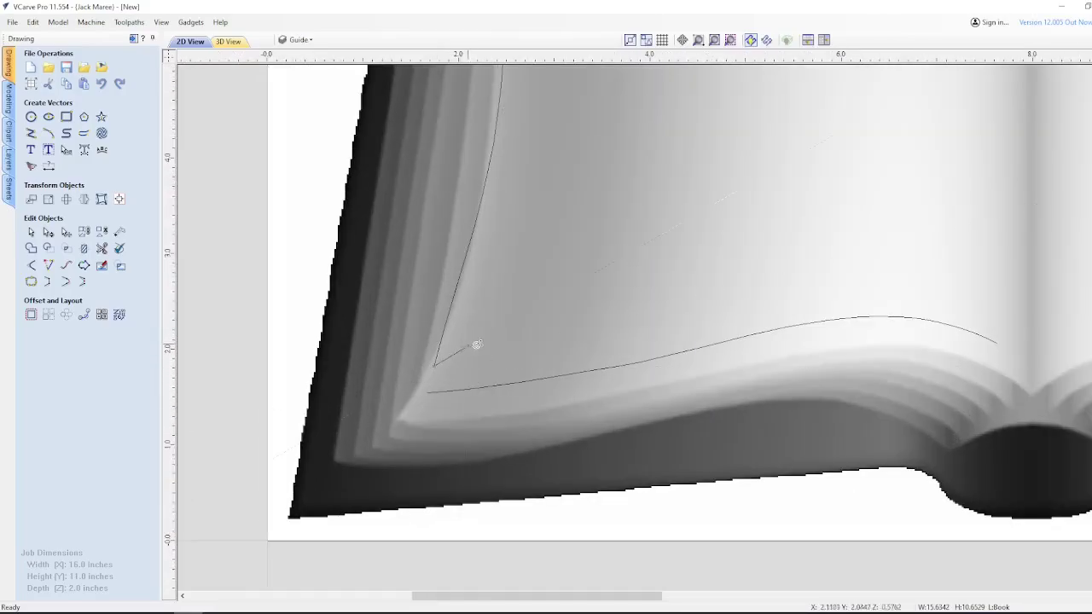
{"action": "key", "text": "Escape"}
- Node-edit the new guide curve, about 1.84 × 8.73 inches, then deselect it
{"action": "double_click", "coordinate": [455, 286]}
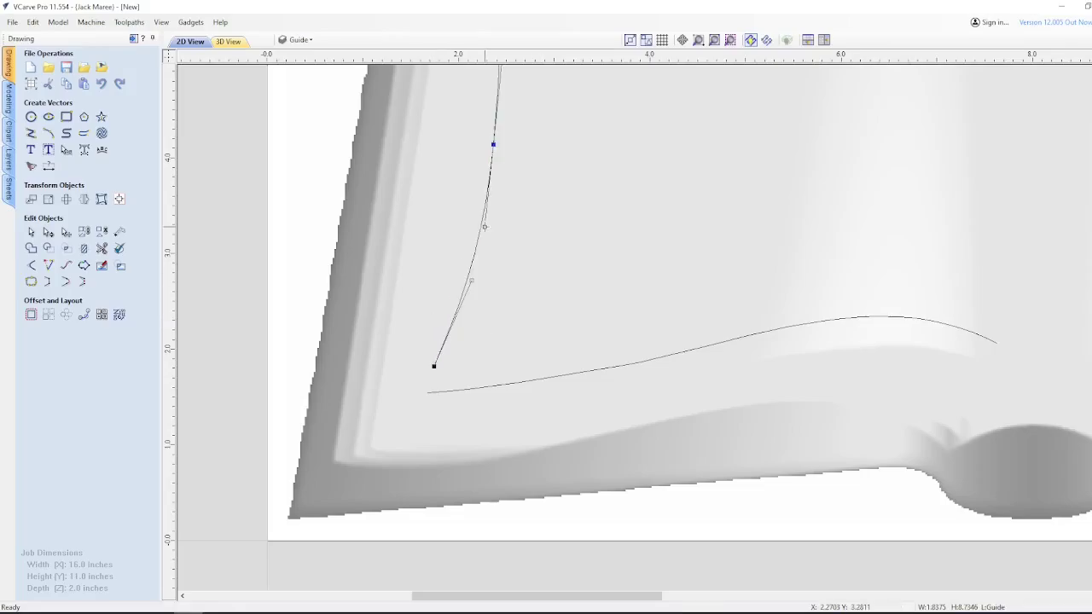
{"action": "scroll", "coordinate": [488, 198], "scroll_direction": "down", "scroll_amount": 4}
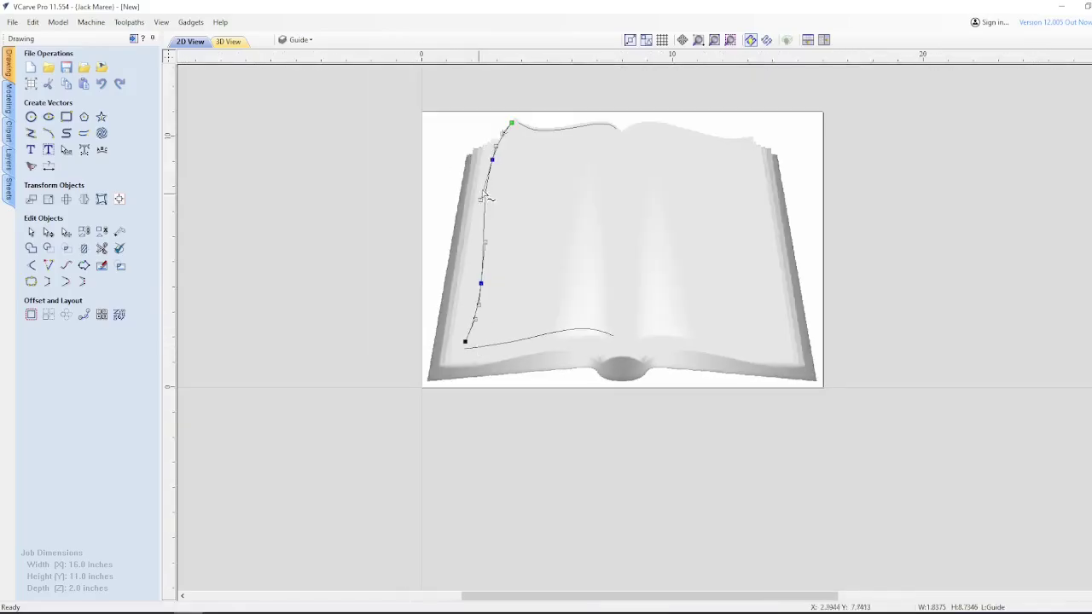
{"action": "left_click", "coordinate": [570, 226]}
{"action": "scroll", "coordinate": [501, 236], "scroll_direction": "up", "scroll_amount": 3}
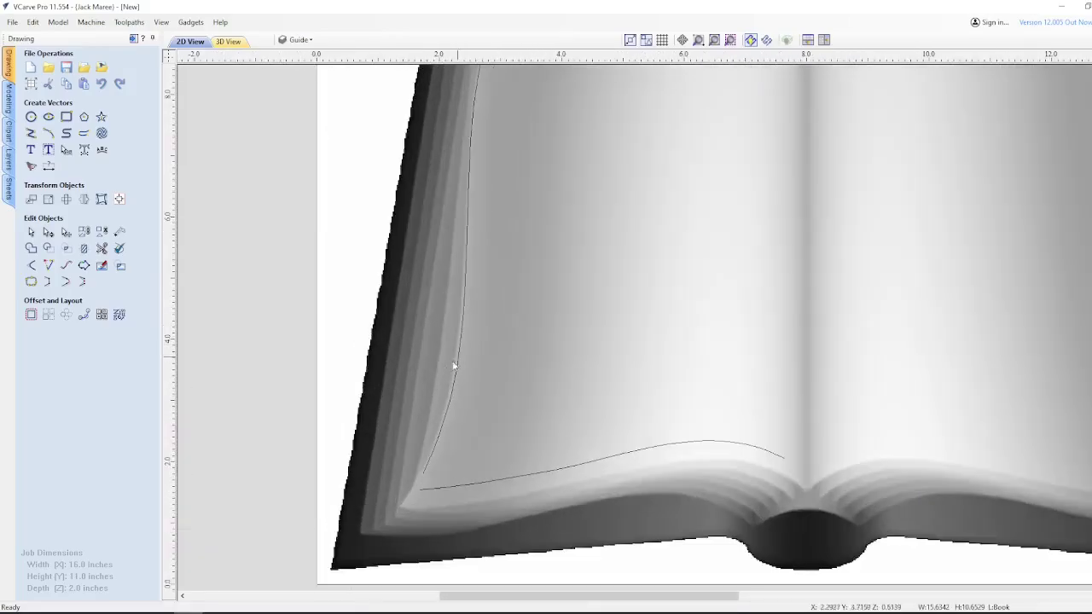
{"action": "scroll", "coordinate": [419, 446], "scroll_direction": "down", "scroll_amount": 1}
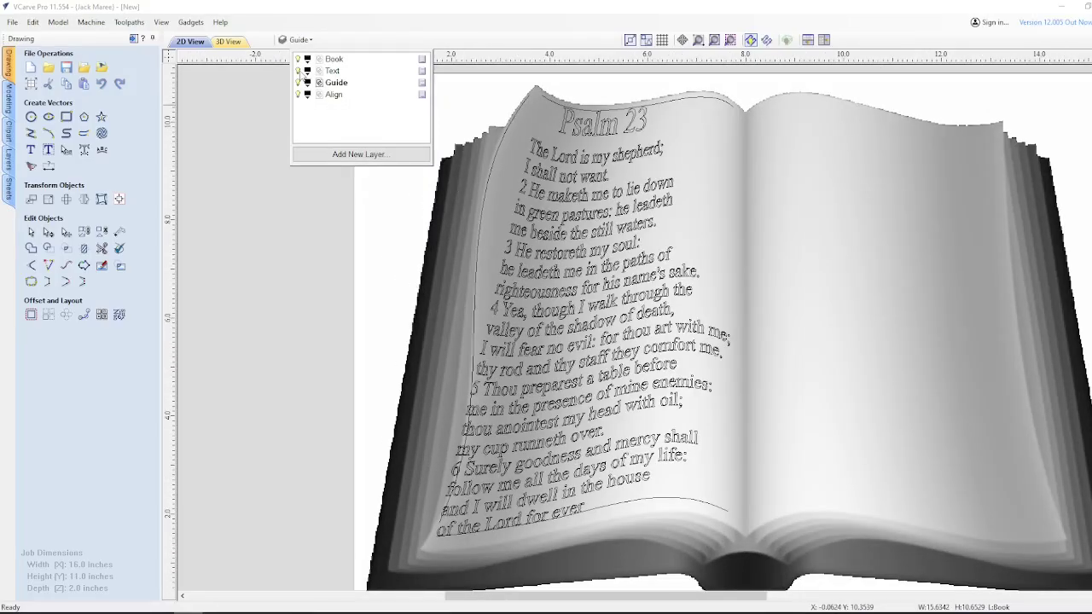
- Select the Psalm 23 text and switch the Distort Object form to Edit Envelope
{"action": "left_click", "coordinate": [273, 185]}
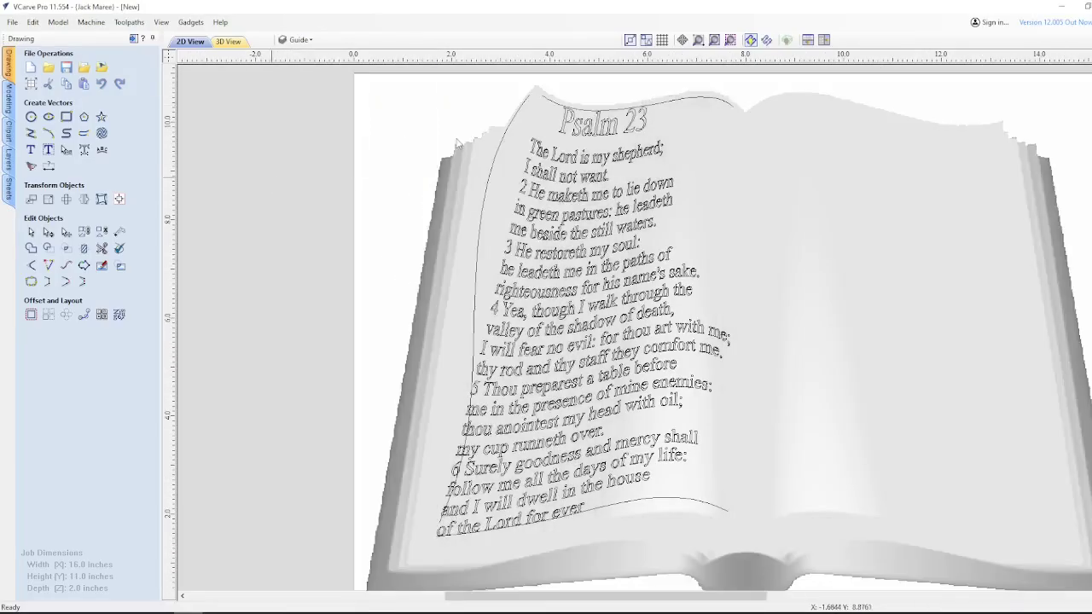
{"action": "left_click", "coordinate": [459, 144]}
{"action": "left_click", "coordinate": [100, 199]}
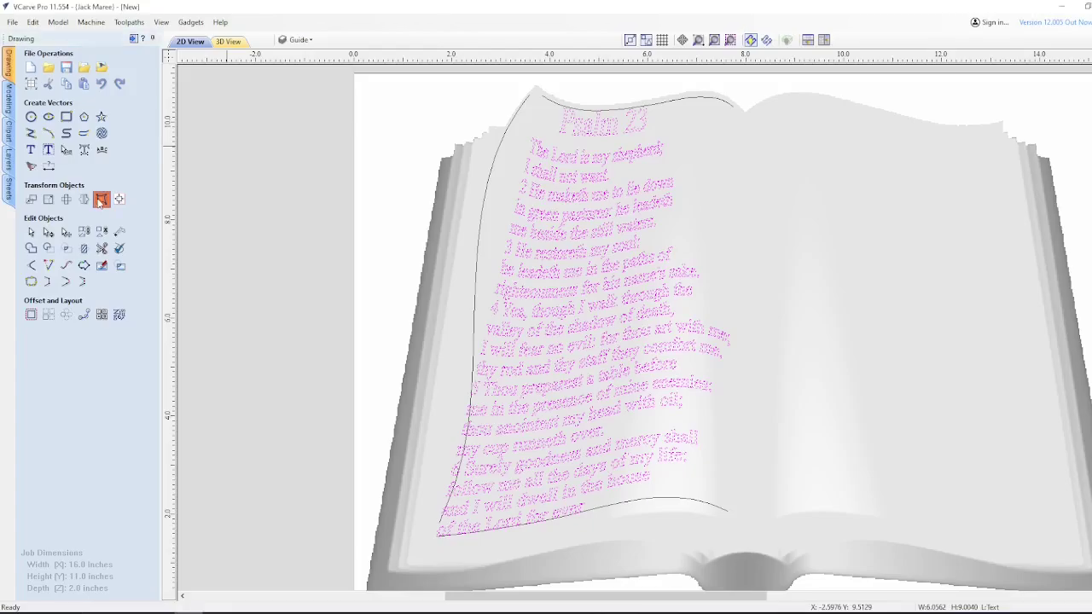
{"action": "scroll", "coordinate": [454, 198], "scroll_direction": "up", "scroll_amount": 2}
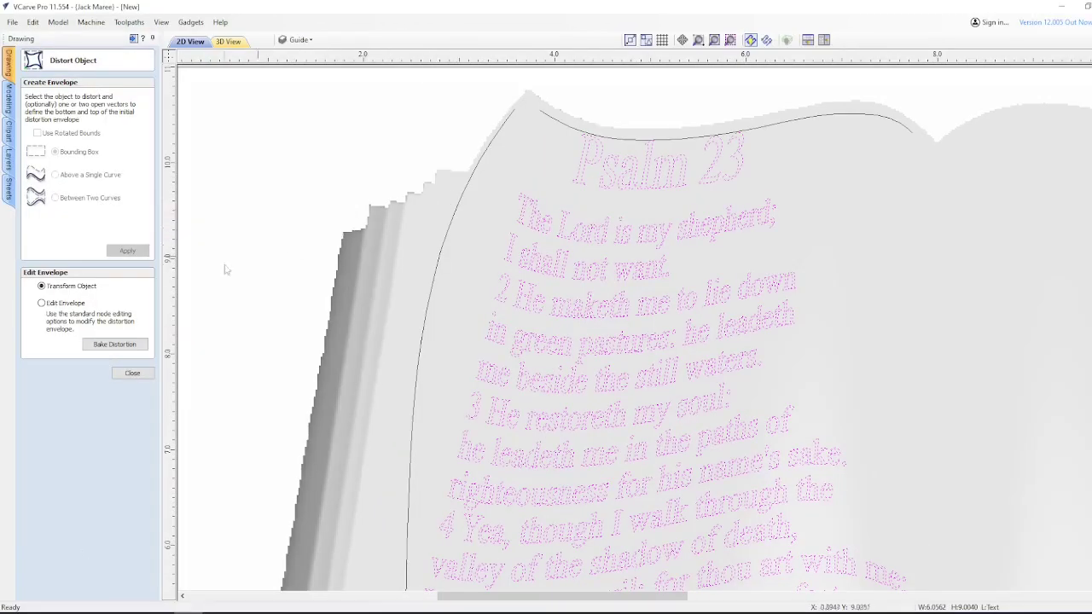
{"action": "left_click", "coordinate": [41, 305]}
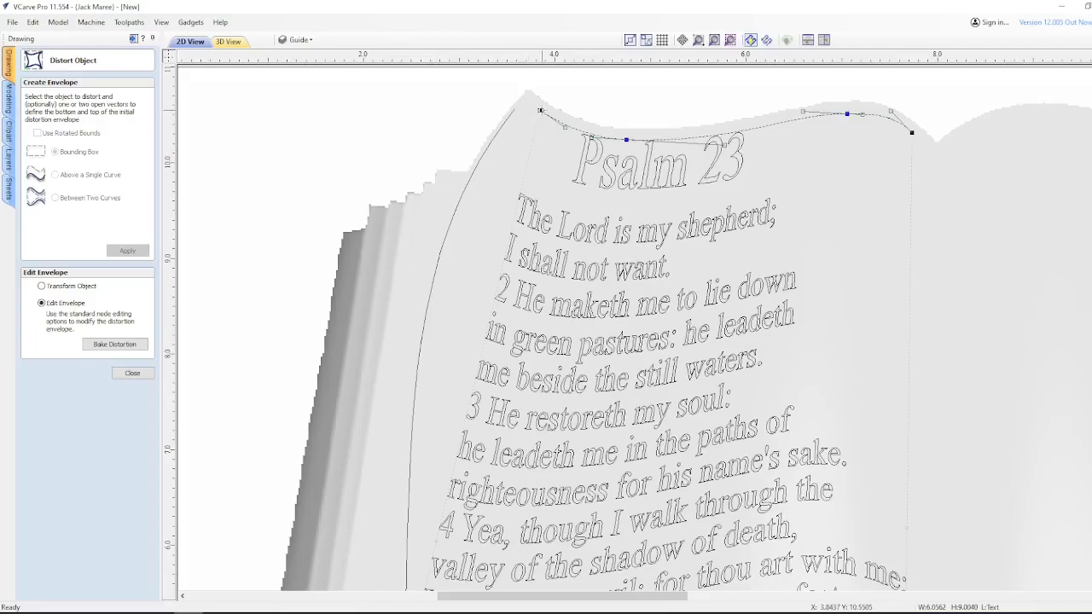
- Drag the envelope's top-left and bottom-left corners onto the page edges, then bake the distortion
{"action": "left_click_drag", "start_coordinate": [540, 110], "coordinate": [525, 103]}
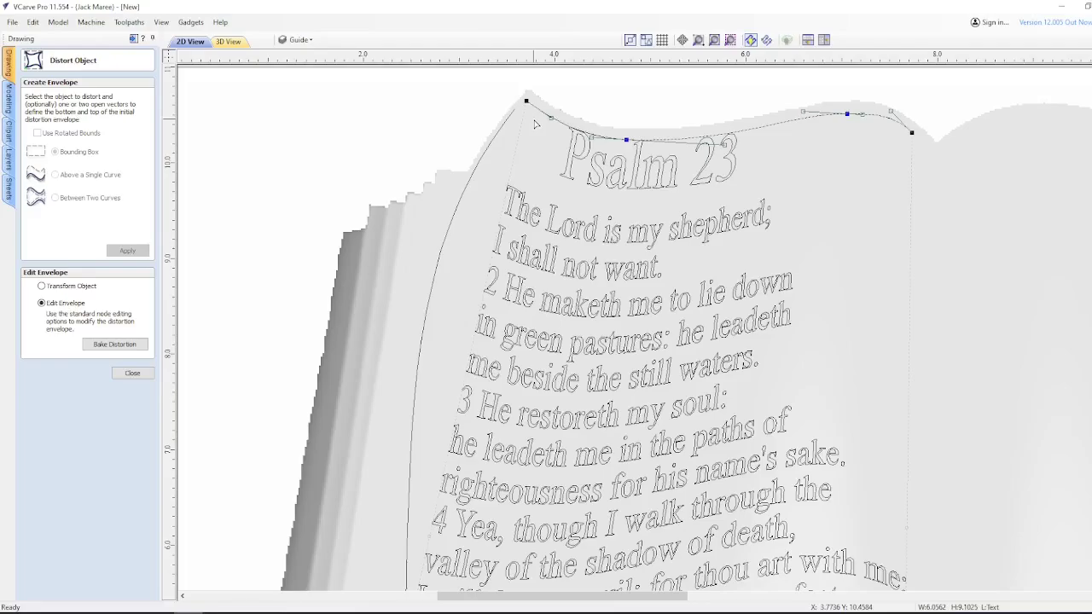
{"action": "key", "text": "F3"}
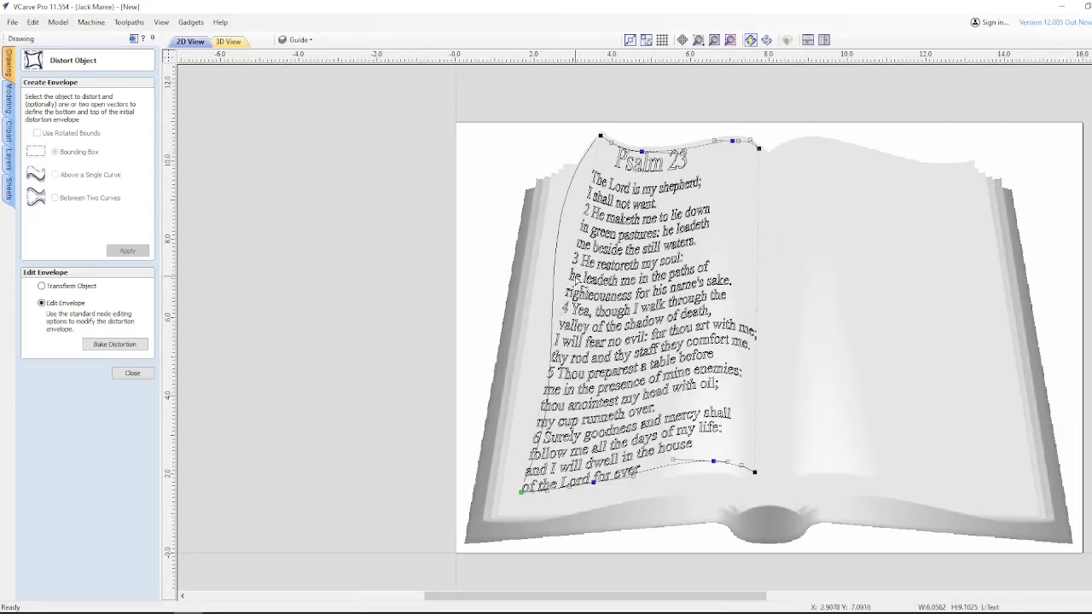
{"action": "scroll", "coordinate": [550, 448], "scroll_direction": "up", "scroll_amount": 2}
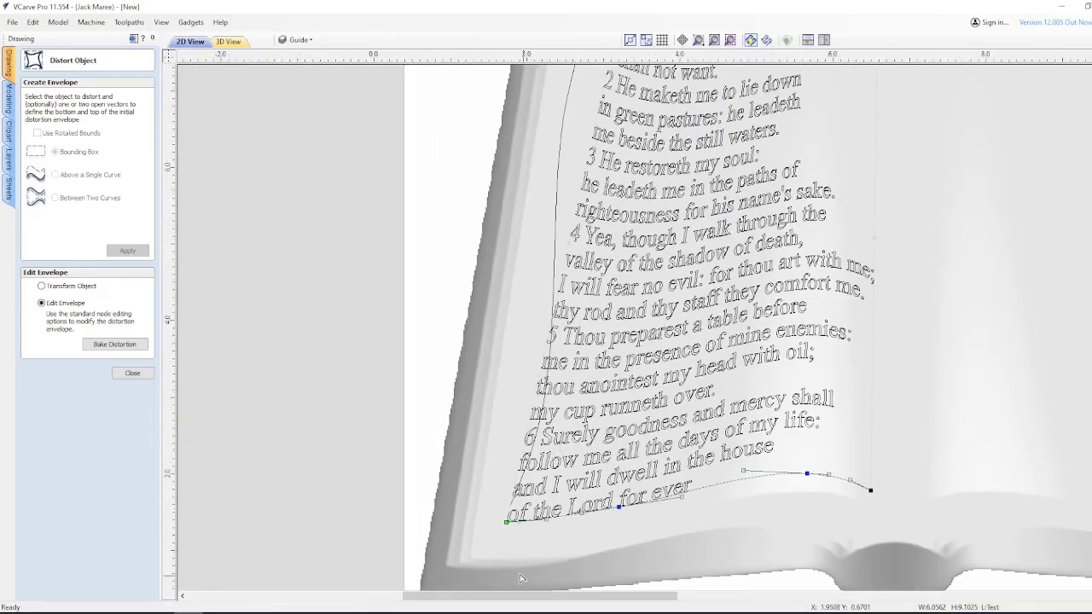
{"action": "scroll", "coordinate": [515, 547], "scroll_direction": "up", "scroll_amount": 2}
{"action": "left_click_drag", "start_coordinate": [488, 448], "coordinate": [518, 445]}
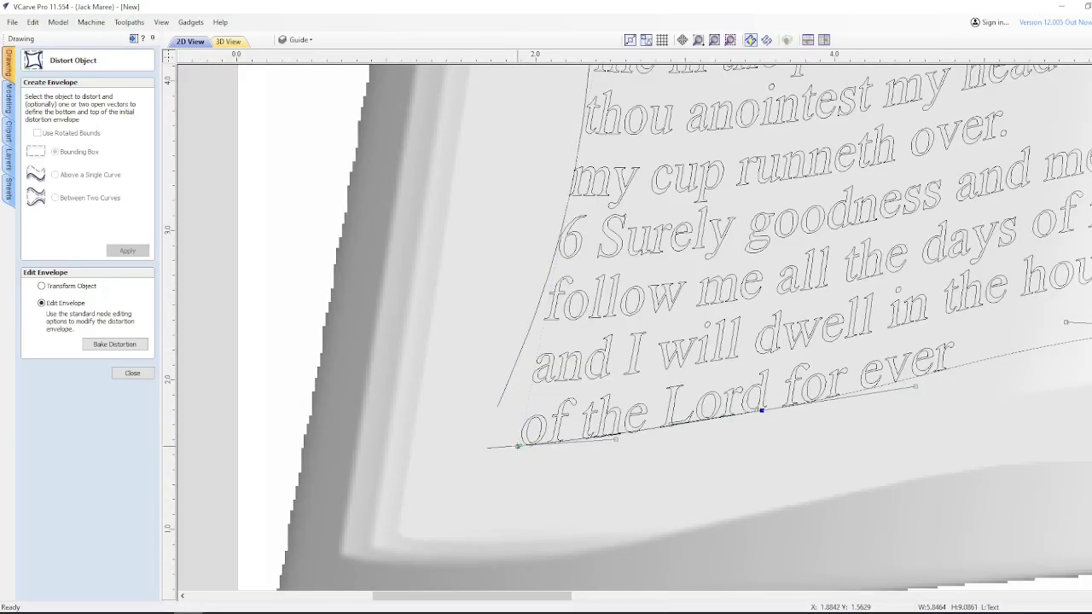
{"action": "scroll", "coordinate": [516, 449], "scroll_direction": "down", "scroll_amount": 3}
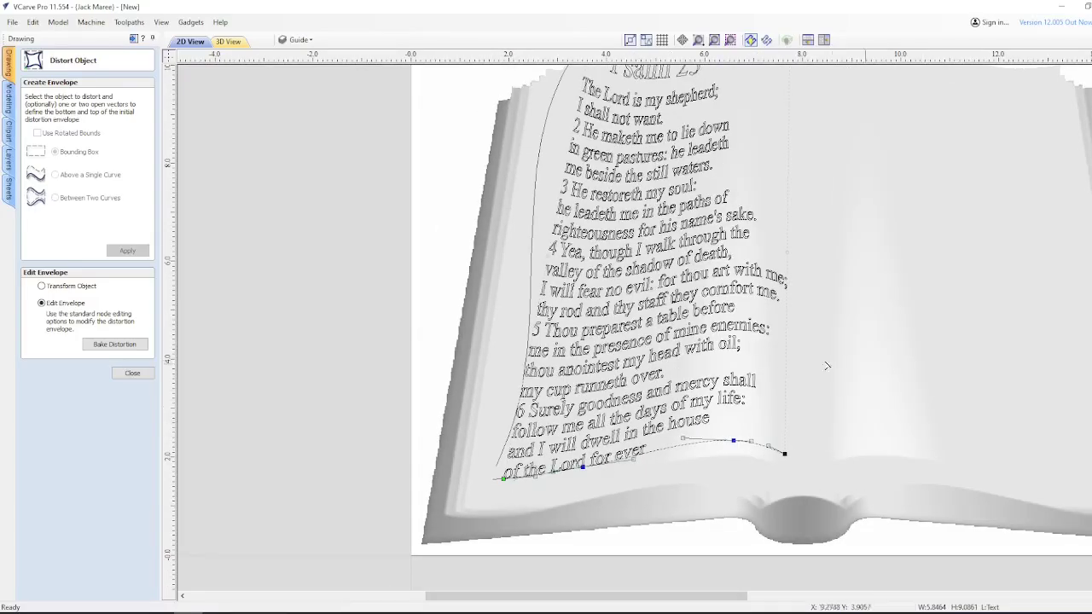
{"action": "left_click", "coordinate": [120, 346]}
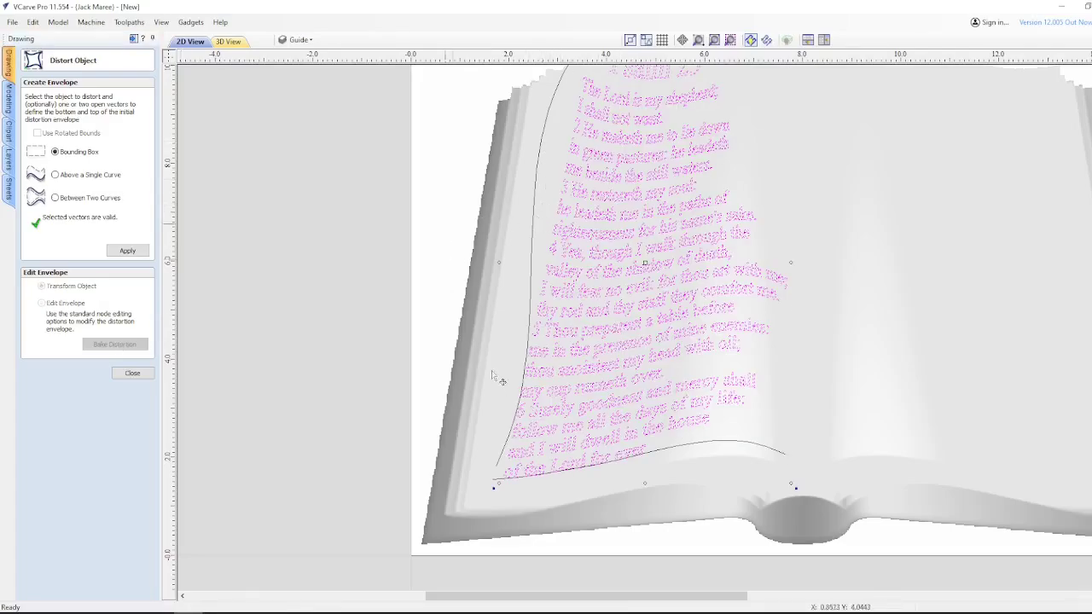
- Deselect the distorted text and close the distortion tool
{"action": "left_click", "coordinate": [546, 501]}
{"action": "scroll", "coordinate": [473, 277], "scroll_direction": "up", "scroll_amount": 10}
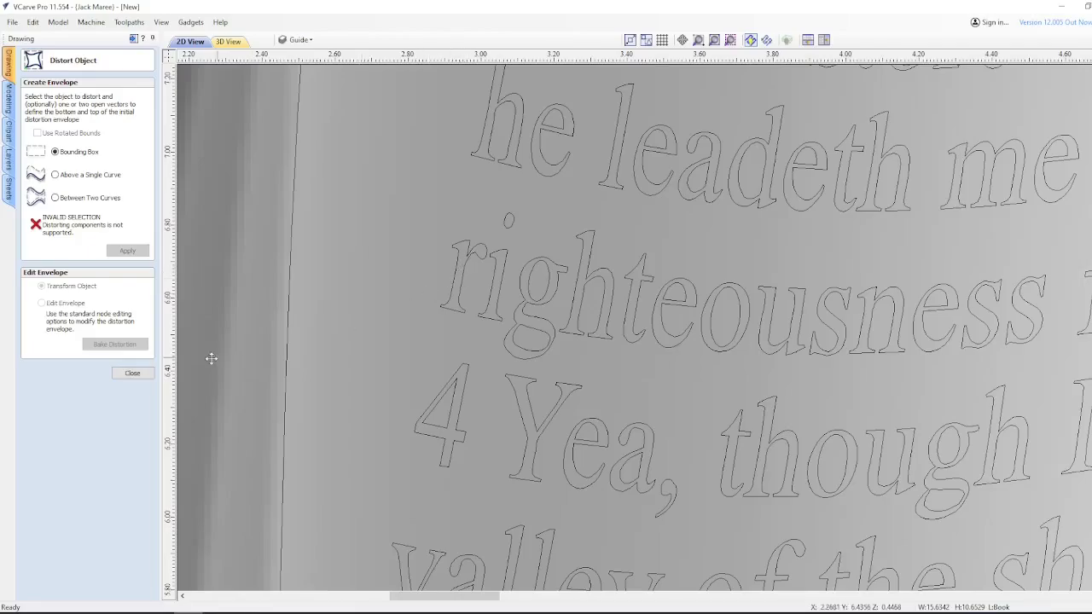
{"action": "left_click", "coordinate": [132, 373]}
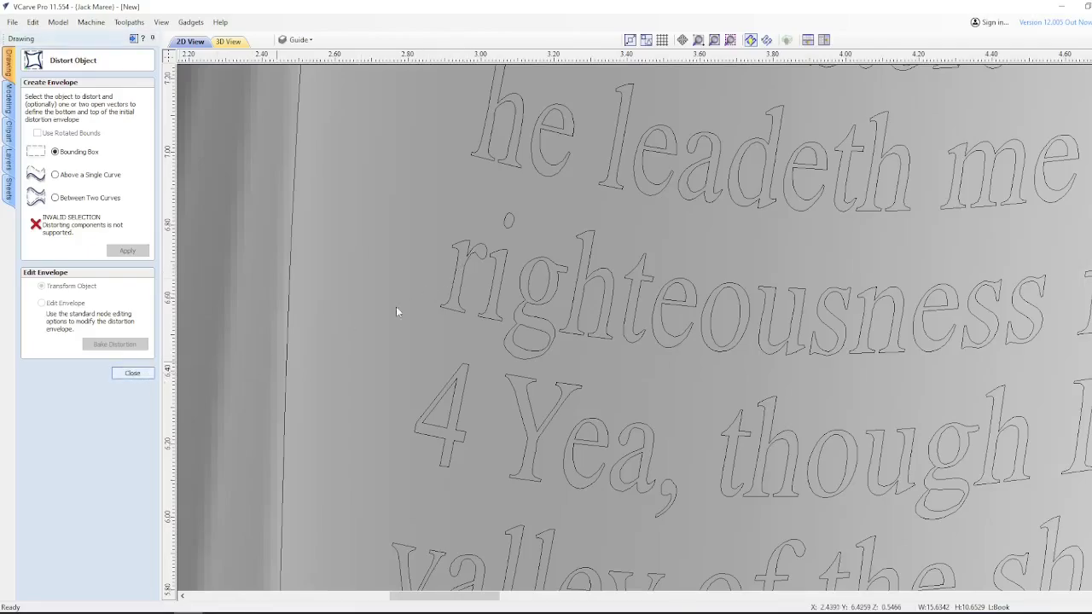
- Shift the first verse lines below the title up and to the left
{"action": "left_click", "coordinate": [460, 276]}
{"action": "scroll", "coordinate": [388, 392], "scroll_direction": "down", "scroll_amount": 1}
{"action": "scroll", "coordinate": [388, 393], "scroll_direction": "down", "scroll_amount": 4}
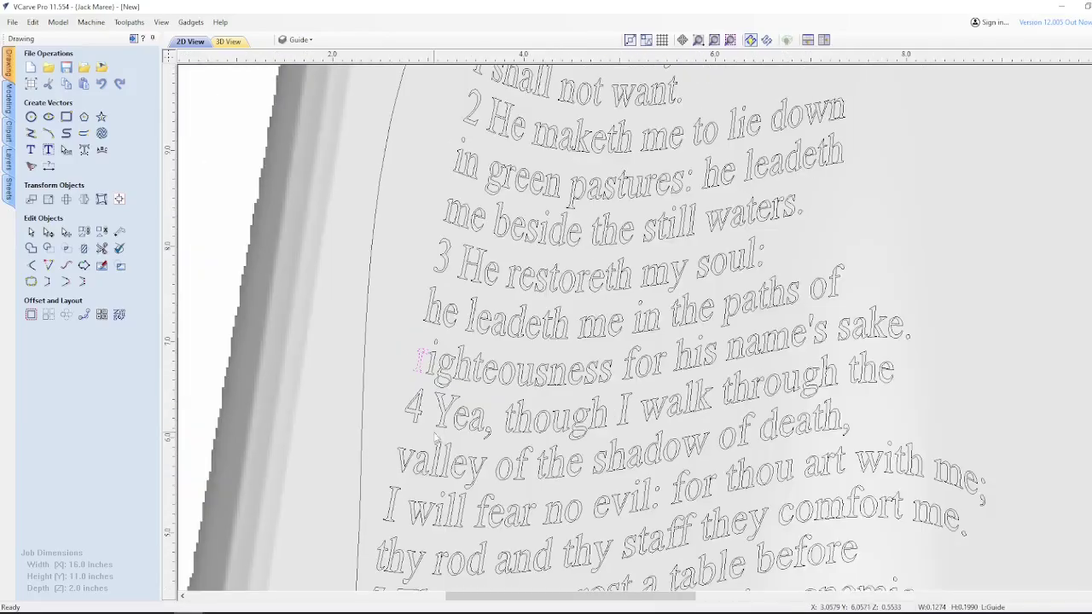
{"action": "scroll", "coordinate": [468, 273], "scroll_direction": "up", "scroll_amount": 5}
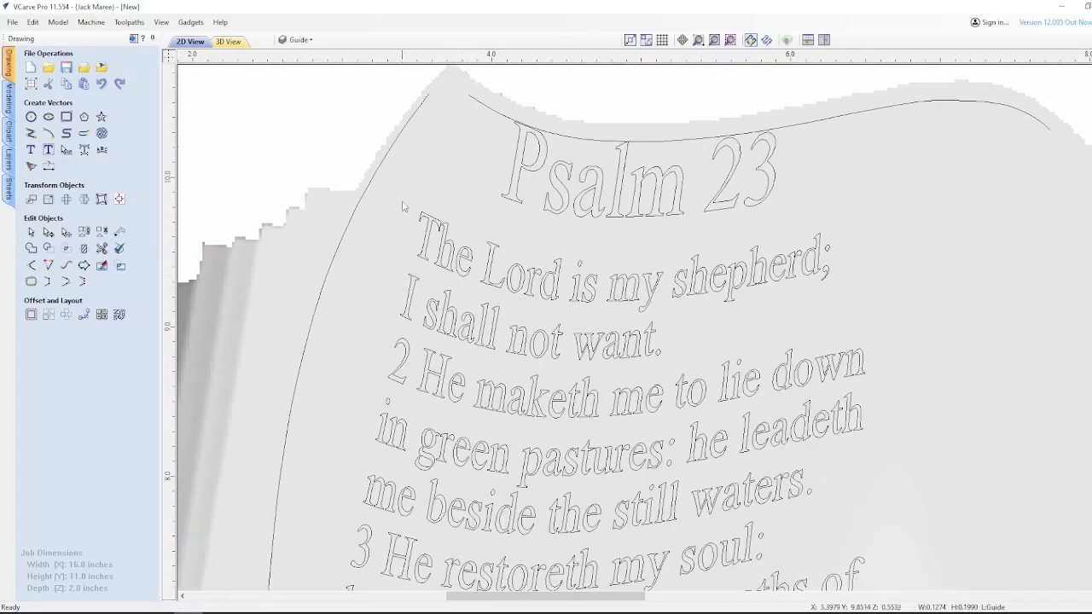
{"action": "scroll", "coordinate": [394, 184], "scroll_direction": "down", "scroll_amount": 2}
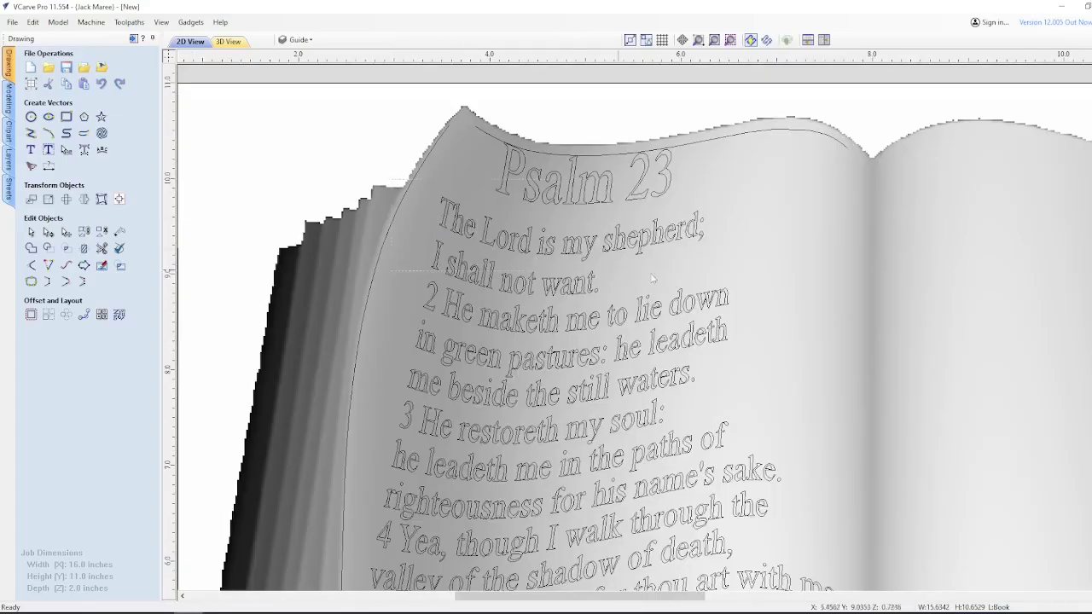
{"action": "left_click_drag", "start_coordinate": [653, 278], "coordinate": [779, 381]}
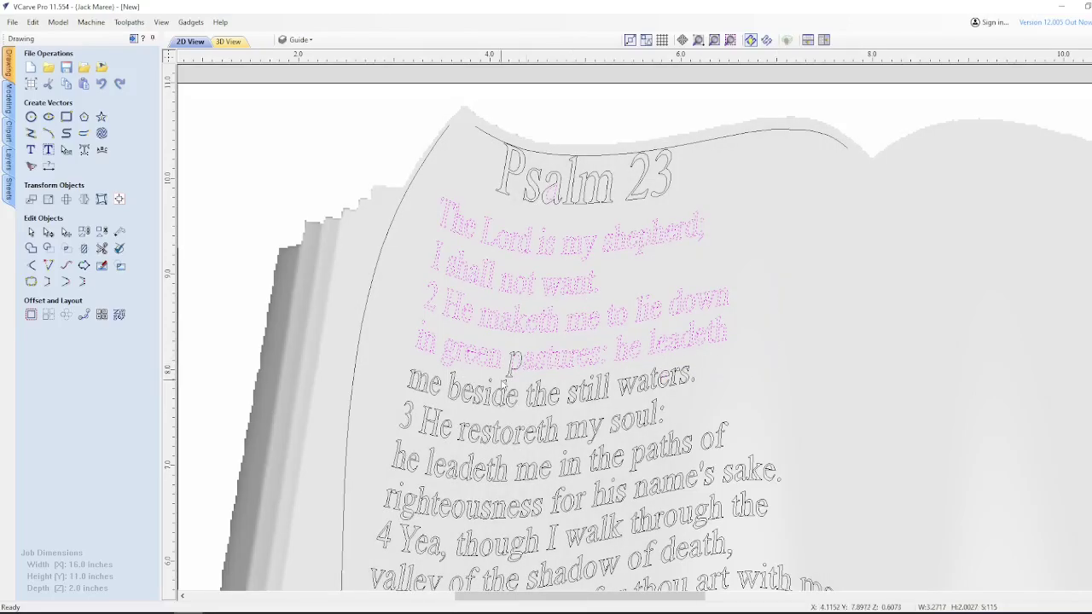
{"action": "scroll", "coordinate": [512, 365], "scroll_direction": "up", "scroll_amount": 5}
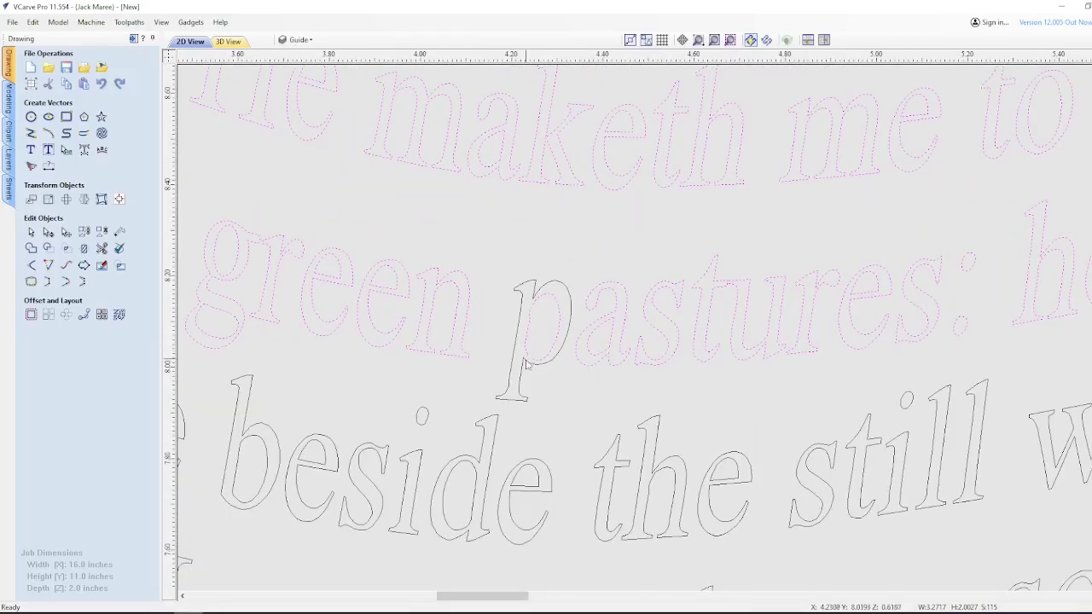
{"action": "scroll", "coordinate": [538, 374], "scroll_direction": "down", "scroll_amount": 2}
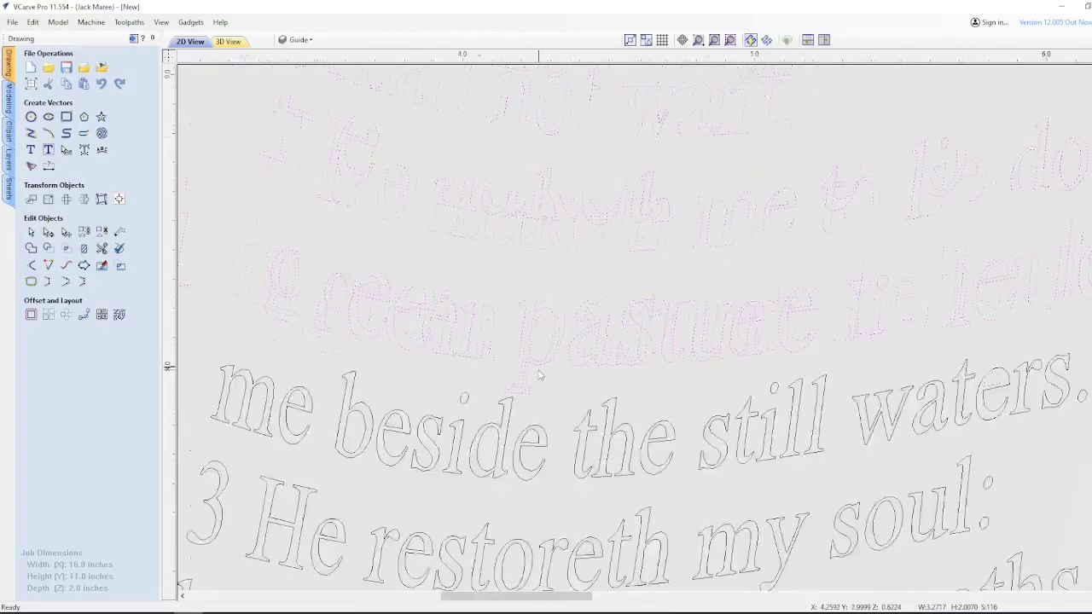
{"action": "scroll", "coordinate": [538, 374], "scroll_direction": "down", "scroll_amount": 3}
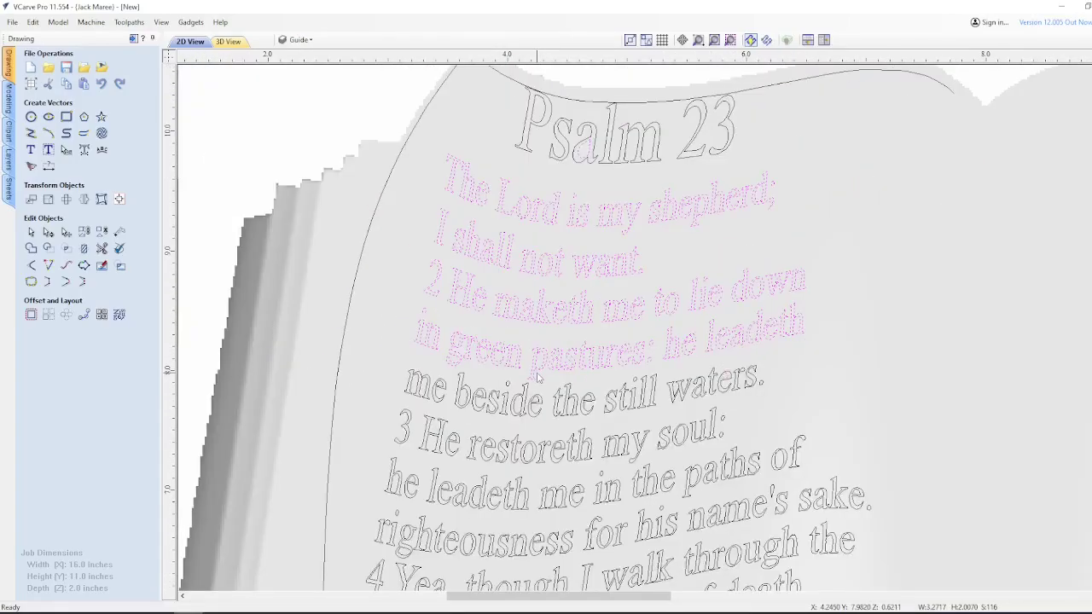
{"action": "key", "text": "Left"}
{"action": "key", "text": "Up"}
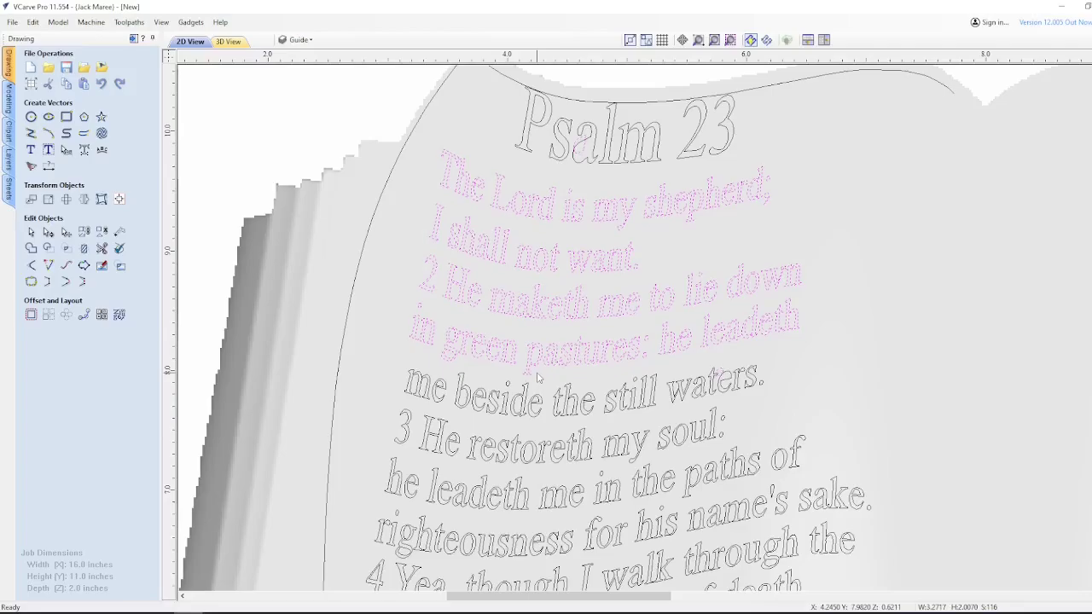
{"action": "key", "text": "Left"}
{"action": "key", "text": "Up"}
{"action": "key", "text": "Left"}
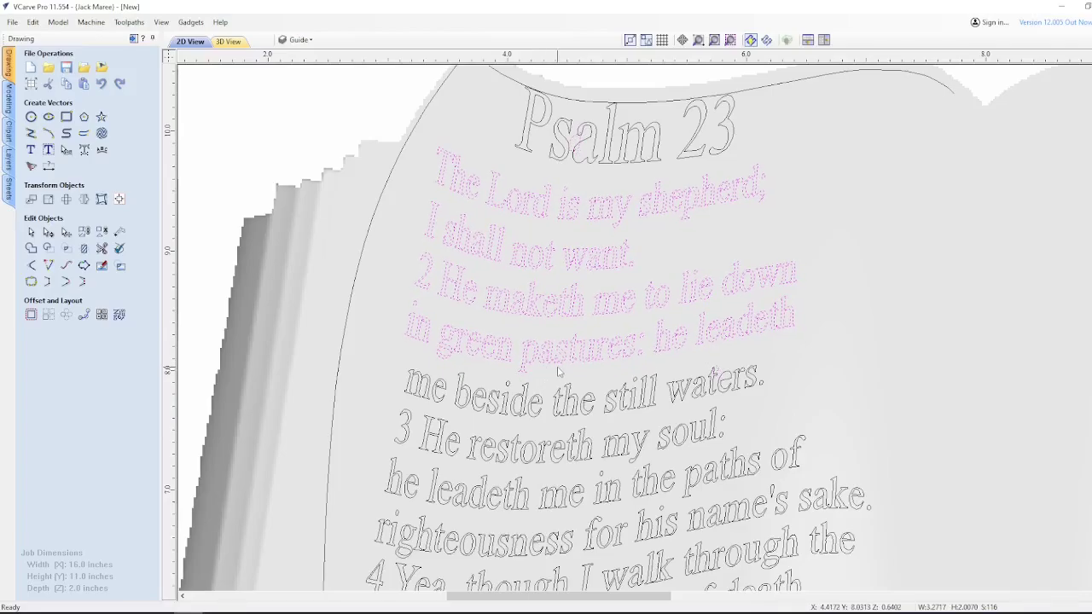
{"action": "key", "text": "Escape"}
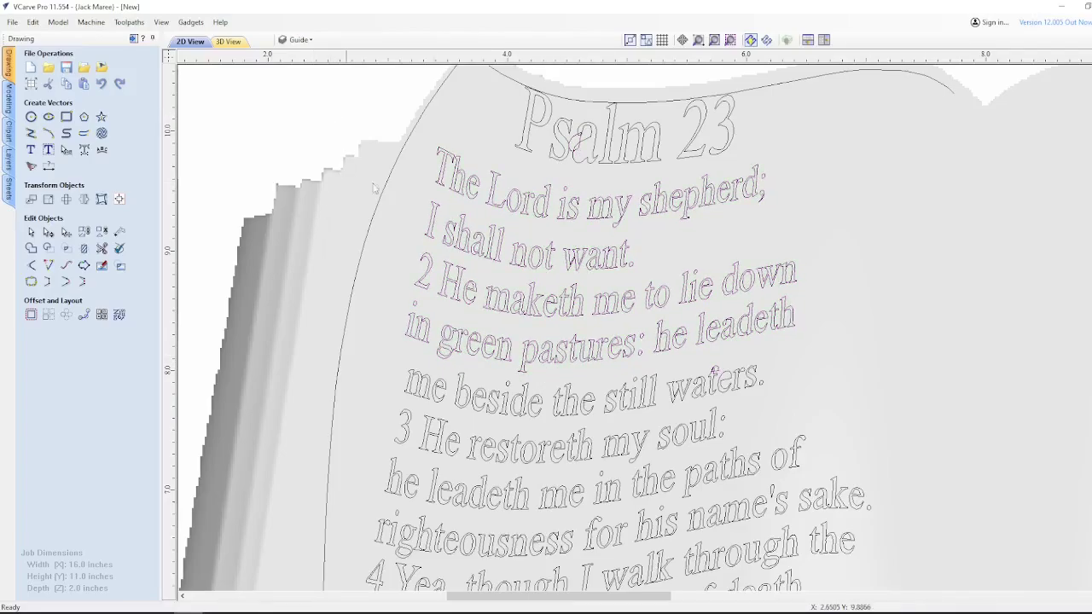
- Select the 'still waters' and 'my soul' lines and nudge them slightly left and up
{"action": "scroll", "coordinate": [493, 314], "scroll_direction": "down", "scroll_amount": 4}
{"action": "scroll", "coordinate": [492, 314], "scroll_direction": "up", "scroll_amount": 4}
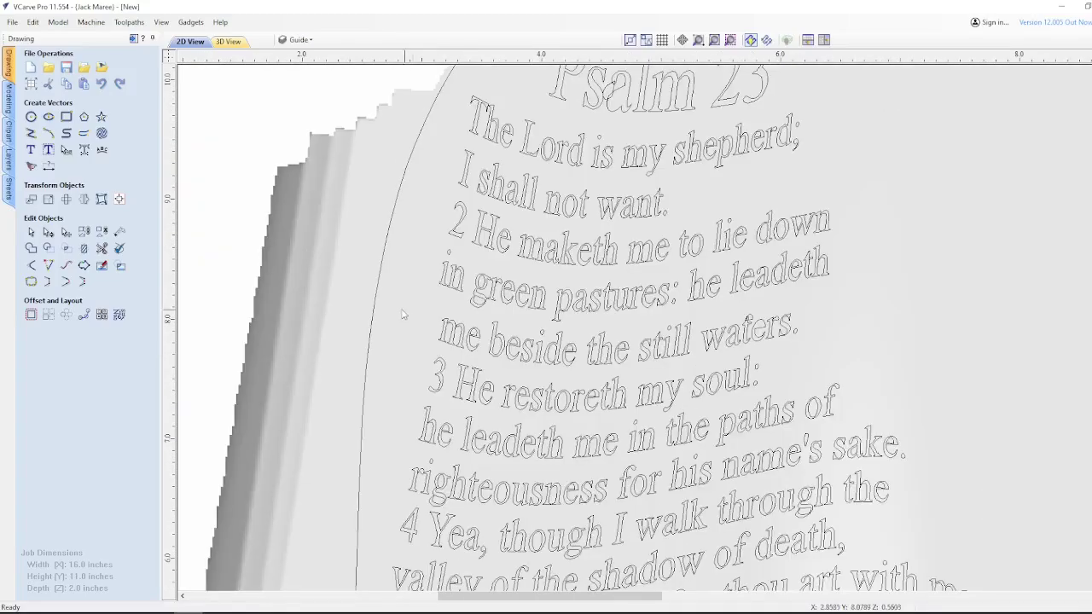
{"action": "left_click_drag", "start_coordinate": [814, 373], "coordinate": [802, 410]}
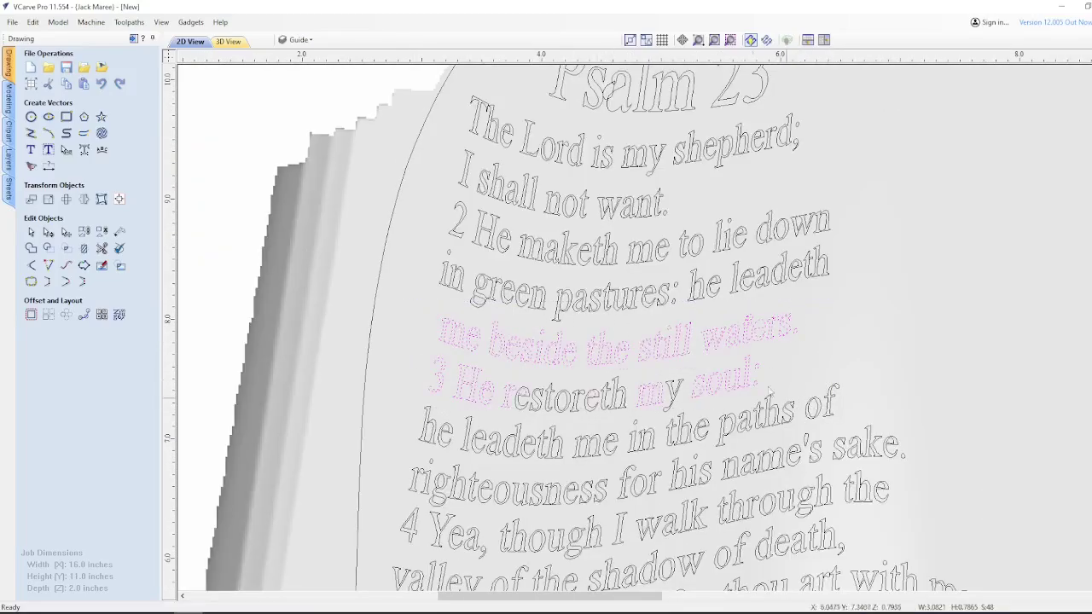
{"action": "scroll", "coordinate": [534, 405], "scroll_direction": "up", "scroll_amount": 1}
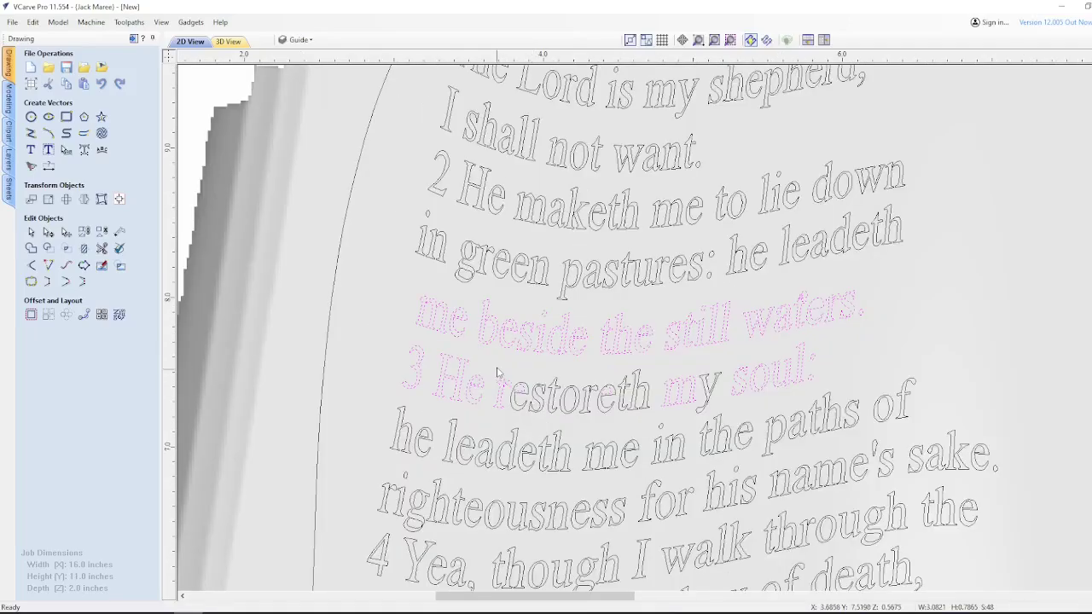
{"action": "left_click_drag", "start_coordinate": [620, 402], "coordinate": [664, 427], "text": "shift"}
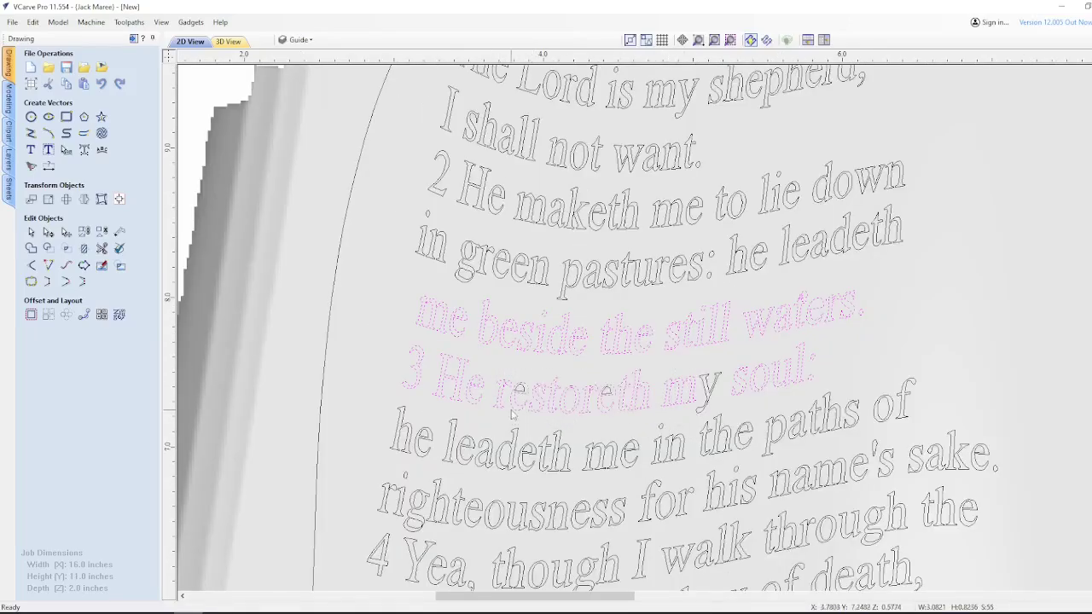
{"action": "scroll", "coordinate": [525, 399], "scroll_direction": "up", "scroll_amount": 1}
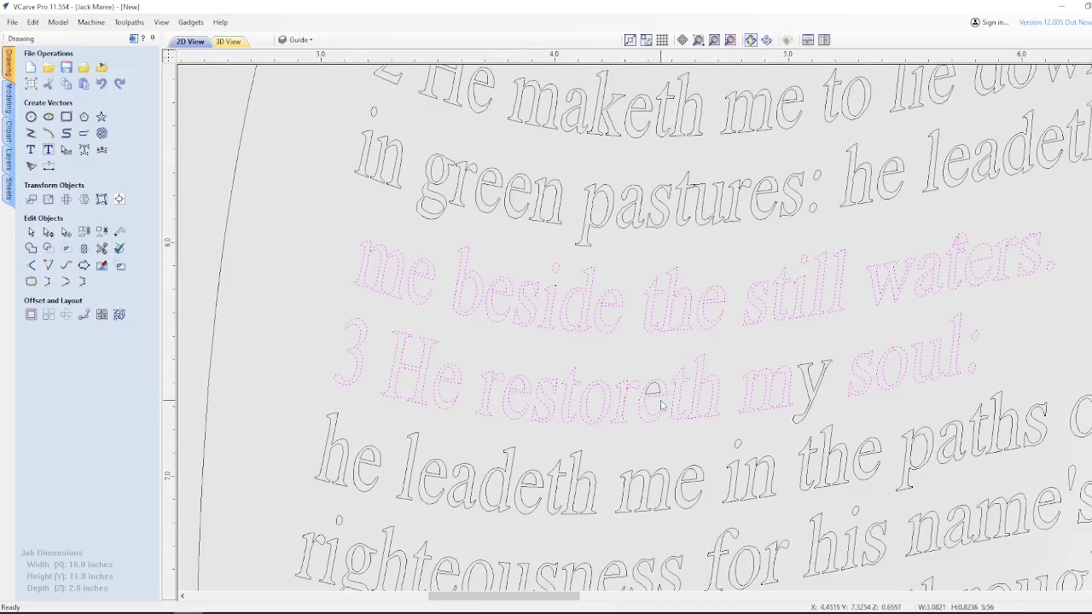
{"action": "left_click", "coordinate": [813, 390], "text": "shift"}
{"action": "scroll", "coordinate": [707, 392], "scroll_direction": "down", "scroll_amount": 2}
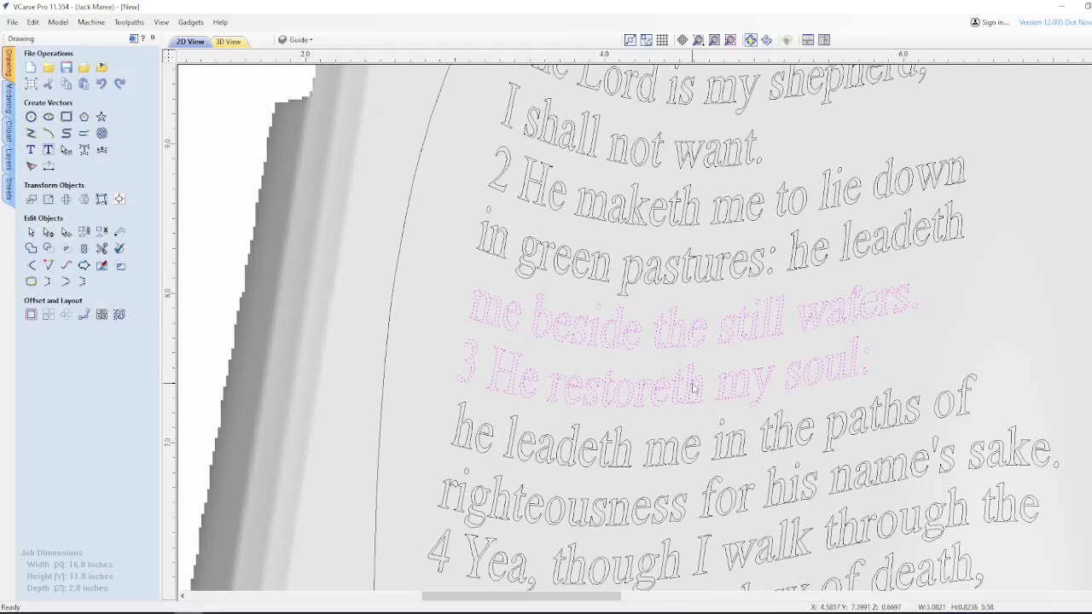
{"action": "key", "text": "Left"}
{"action": "key", "text": "Up"}
{"action": "scroll", "coordinate": [681, 377], "scroll_direction": "down", "scroll_amount": 2}
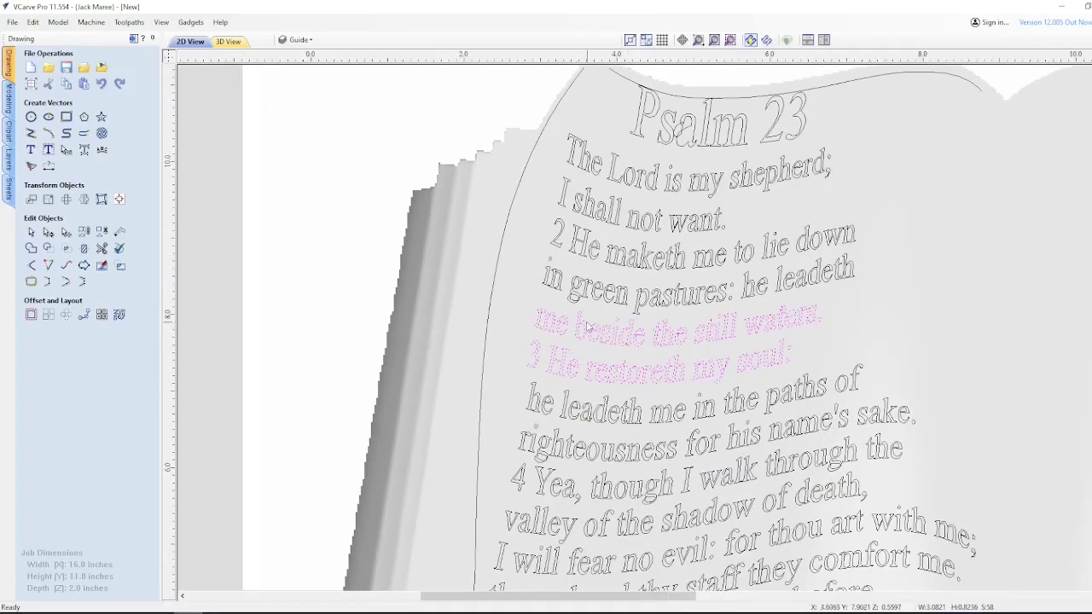
{"action": "left_click", "coordinate": [437, 290]}
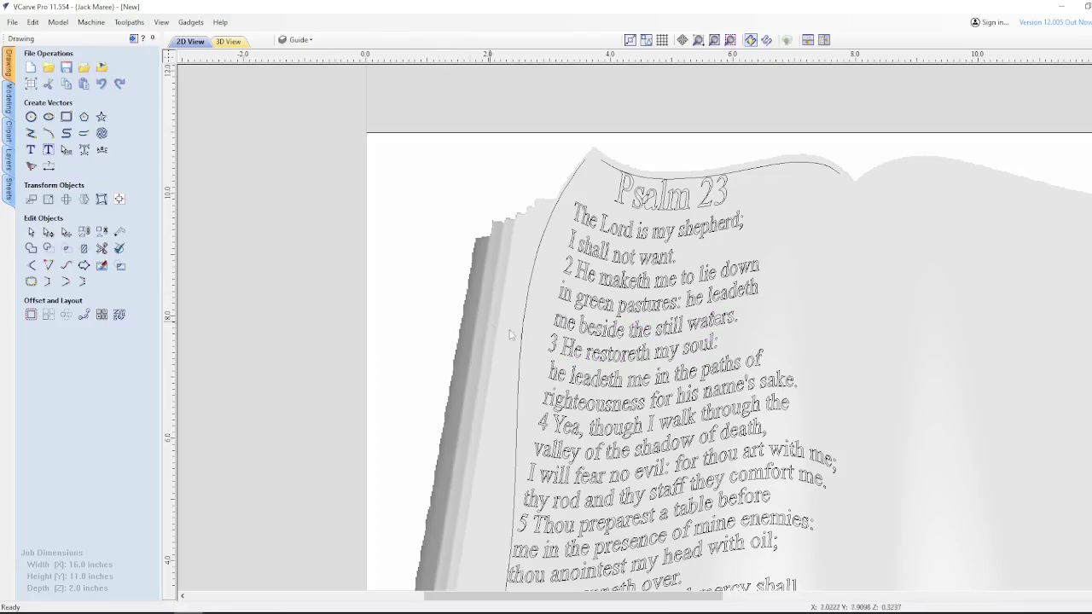
- Select the 'he leadeth me' line together with several neighbouring psalm lines
{"action": "scroll", "coordinate": [564, 371], "scroll_direction": "up", "scroll_amount": 4}
{"action": "scroll", "coordinate": [450, 339], "scroll_direction": "down", "scroll_amount": 1}
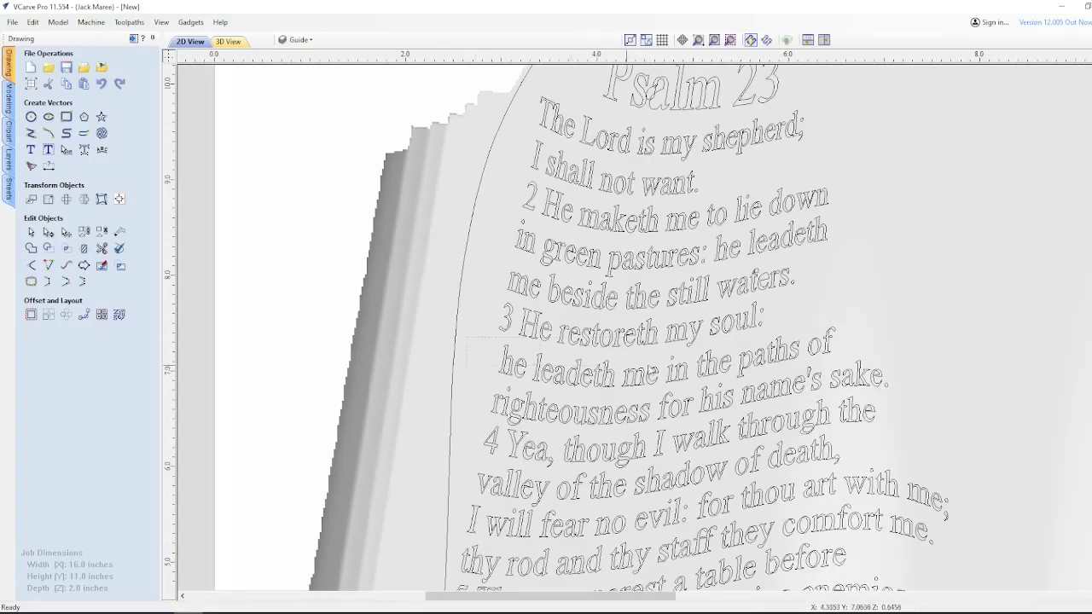
{"action": "left_click", "coordinate": [832, 372]}
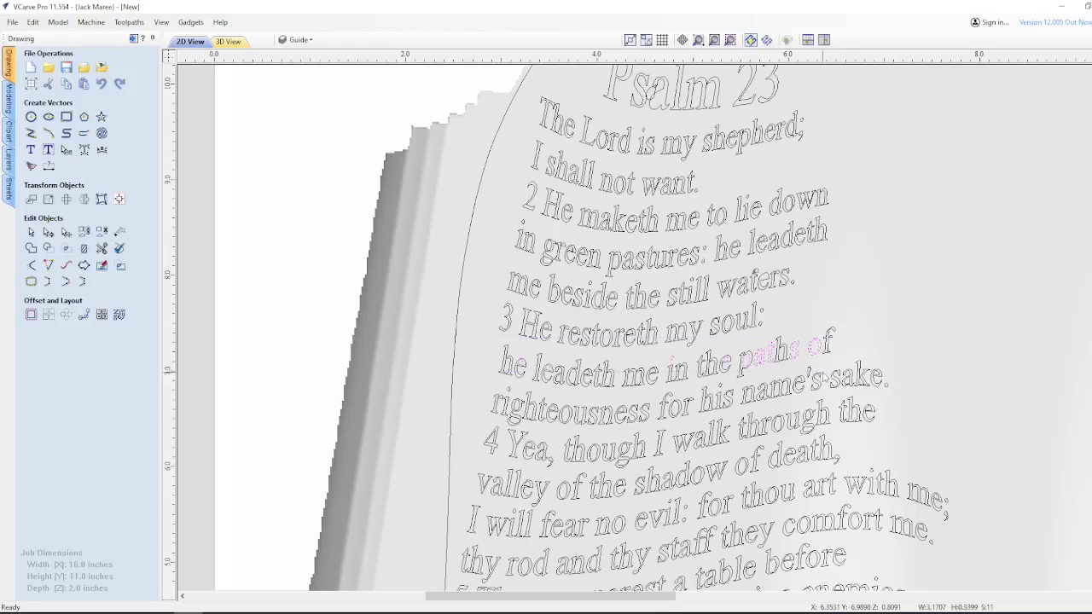
{"action": "left_click_drag", "start_coordinate": [484, 330], "coordinate": [667, 380]}
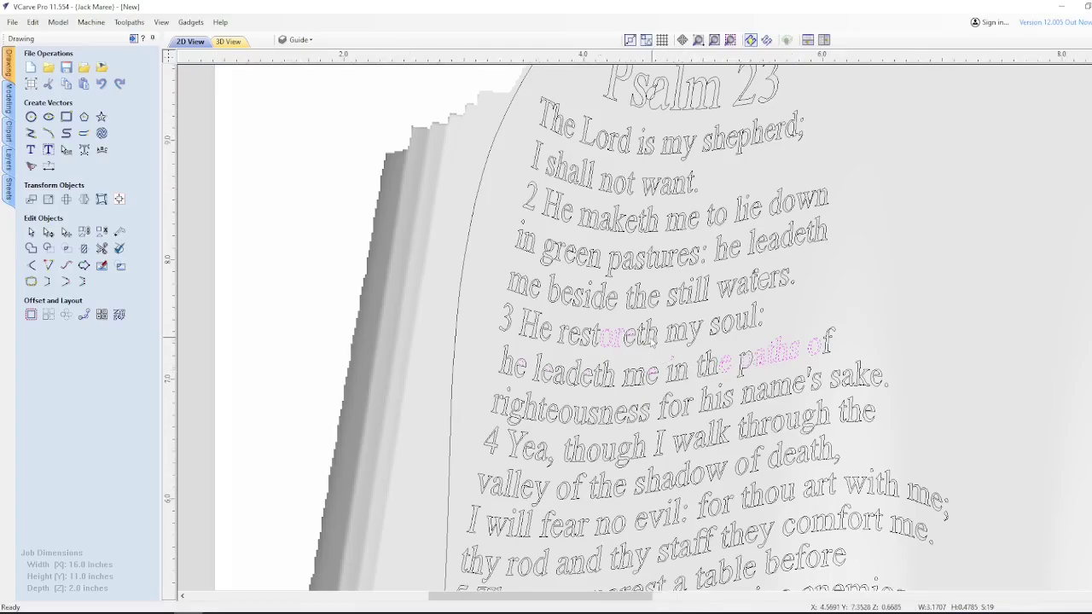
{"action": "scroll", "coordinate": [673, 362], "scroll_direction": "up", "scroll_amount": 3}
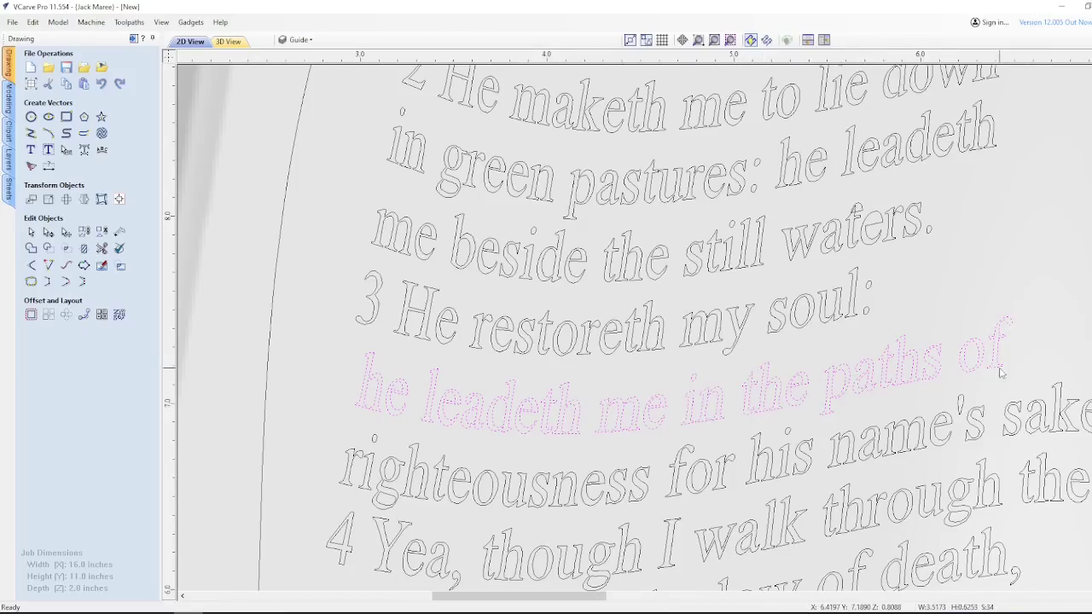
{"action": "scroll", "coordinate": [647, 230], "scroll_direction": "down", "scroll_amount": 5}
{"action": "scroll", "coordinate": [393, 401], "scroll_direction": "up", "scroll_amount": 5}
{"action": "scroll", "coordinate": [394, 401], "scroll_direction": "down", "scroll_amount": 3}
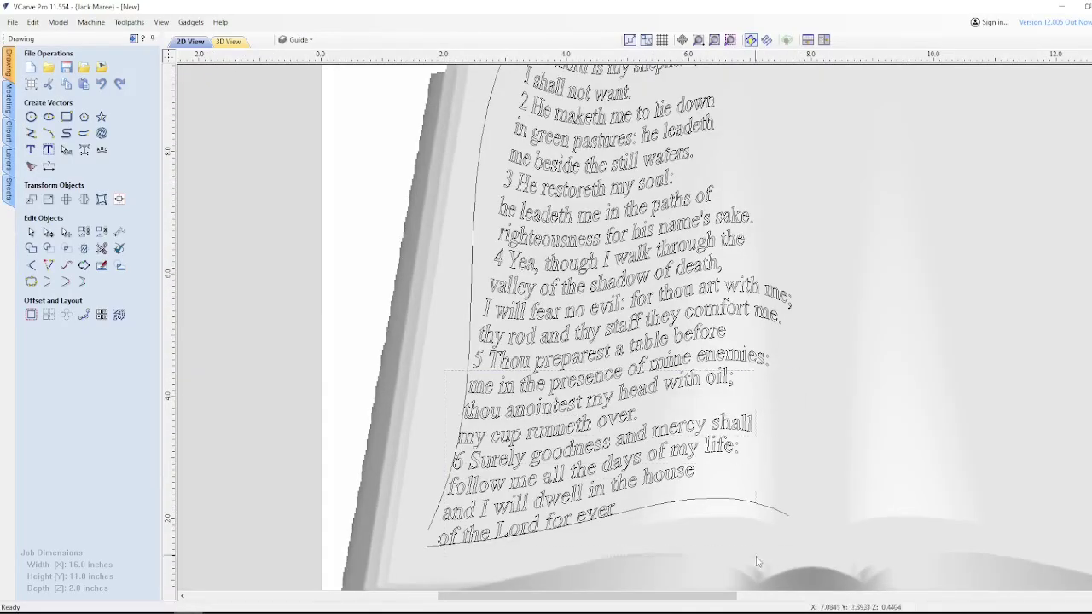
{"action": "scroll", "coordinate": [597, 383], "scroll_direction": "up", "scroll_amount": 4}
{"action": "scroll", "coordinate": [1011, 205], "scroll_direction": "down", "scroll_amount": 4}
{"action": "scroll", "coordinate": [751, 320], "scroll_direction": "up", "scroll_amount": 4}
{"action": "scroll", "coordinate": [751, 320], "scroll_direction": "down", "scroll_amount": 3}
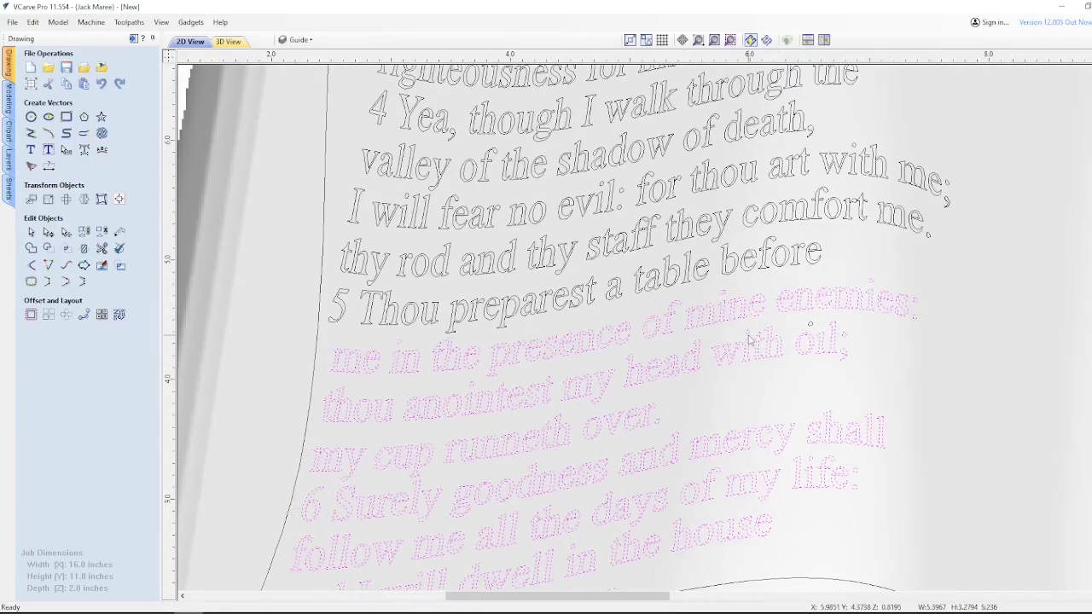
{"action": "scroll", "coordinate": [589, 357], "scroll_direction": "down", "scroll_amount": 3}
{"action": "scroll", "coordinate": [589, 357], "scroll_direction": "down", "scroll_amount": 2}
{"action": "scroll", "coordinate": [678, 301], "scroll_direction": "up", "scroll_amount": 5}
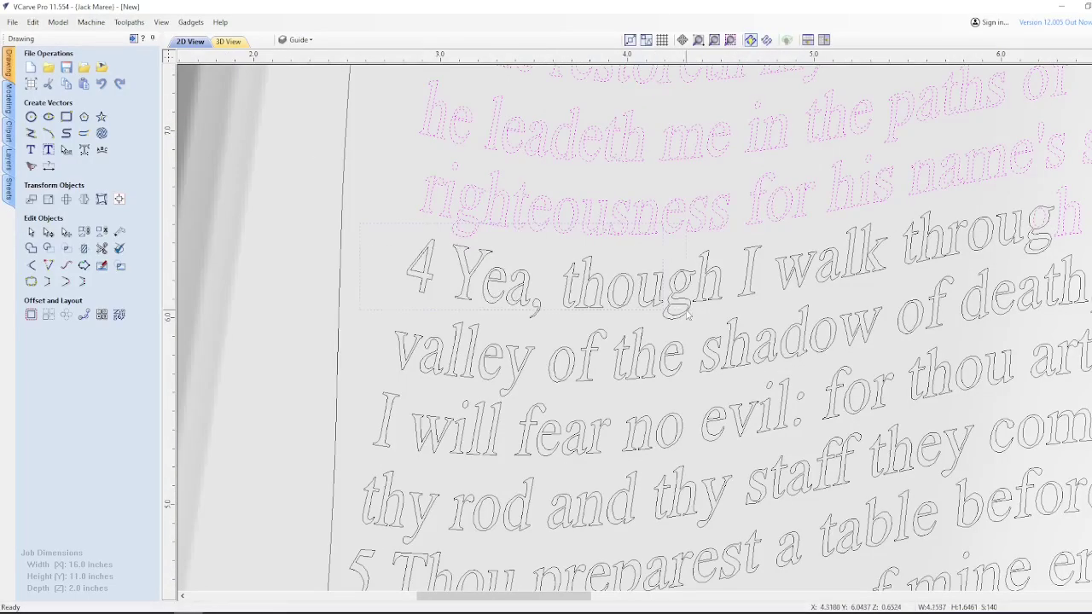
{"action": "scroll", "coordinate": [678, 300], "scroll_direction": "down", "scroll_amount": 3}
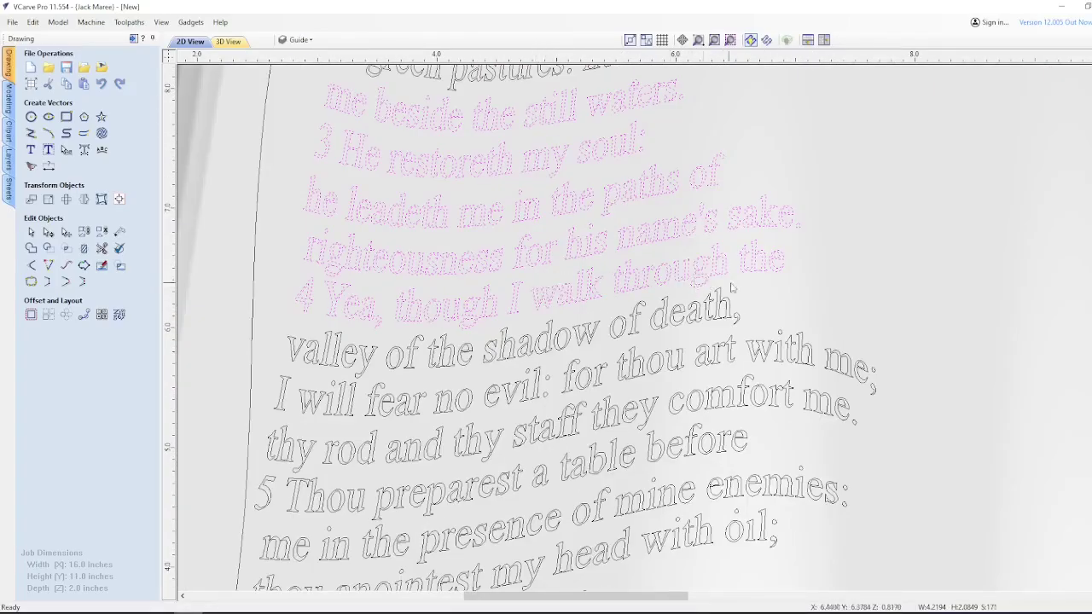
{"action": "scroll", "coordinate": [585, 295], "scroll_direction": "down", "scroll_amount": 1}
{"action": "scroll", "coordinate": [585, 294], "scroll_direction": "down", "scroll_amount": 4}
- Calculate 3D Roughing 1 on the book component with a 1/4" end mill and 3D raster strategy
{"action": "left_click", "coordinate": [133, 39]}
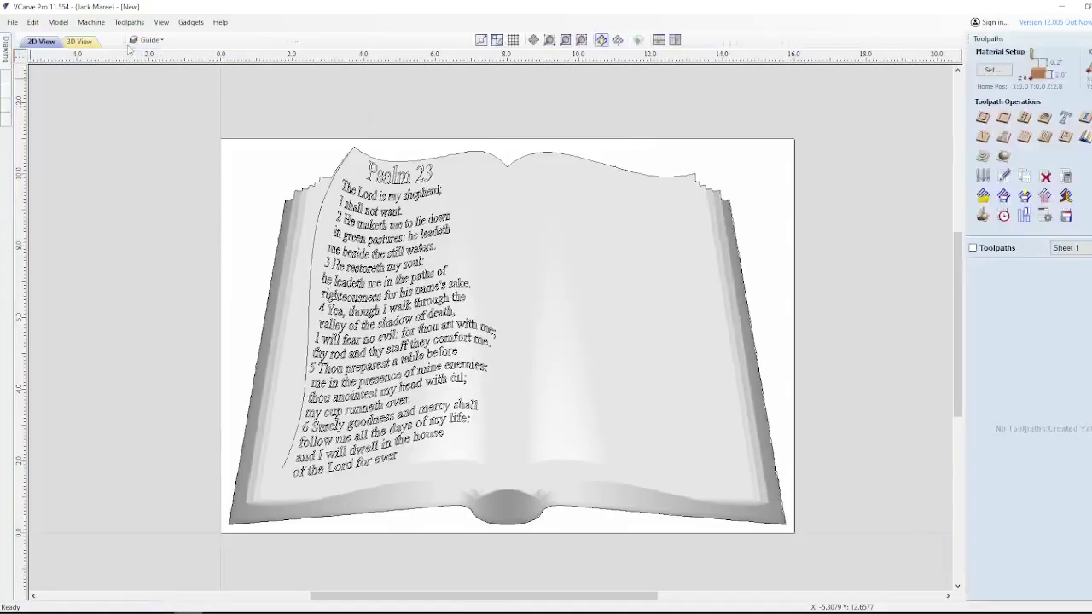
{"action": "left_click", "coordinate": [659, 228]}
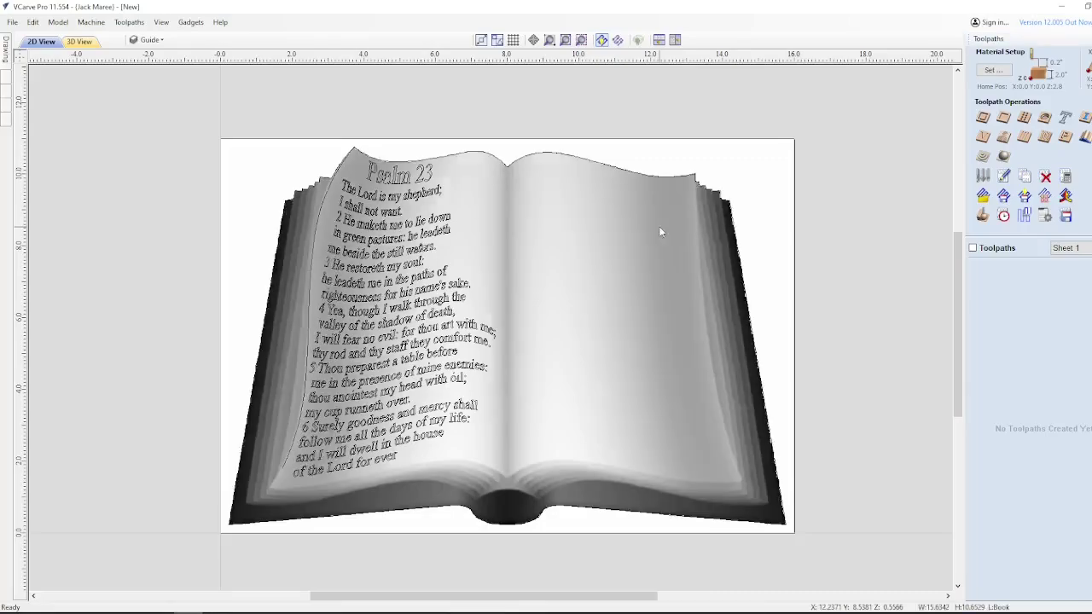
{"action": "left_click", "coordinate": [983, 158]}
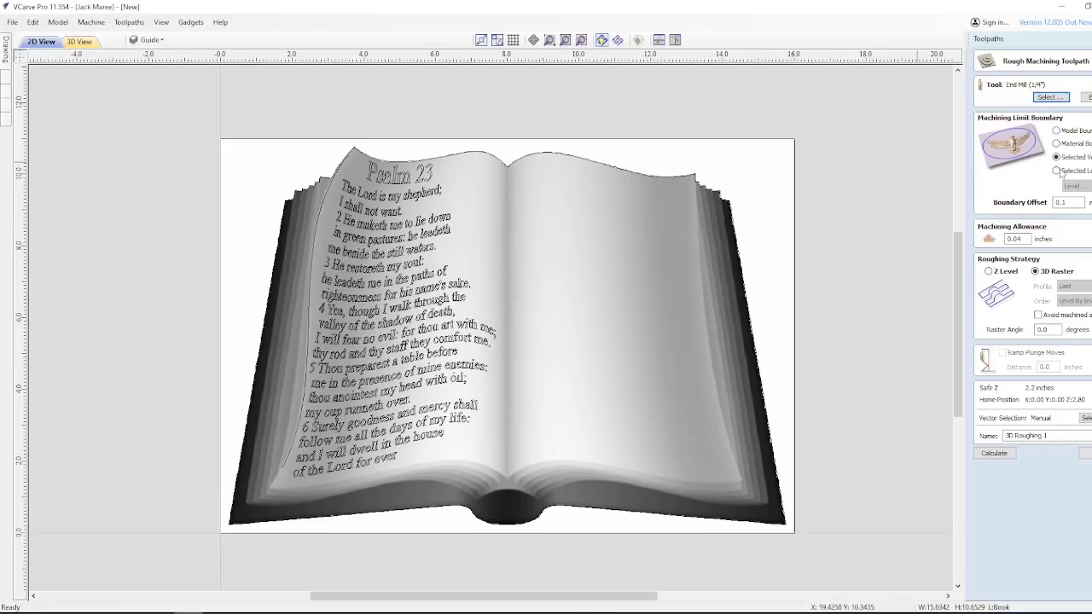
{"action": "scroll", "coordinate": [706, 213], "scroll_direction": "up", "scroll_amount": 5}
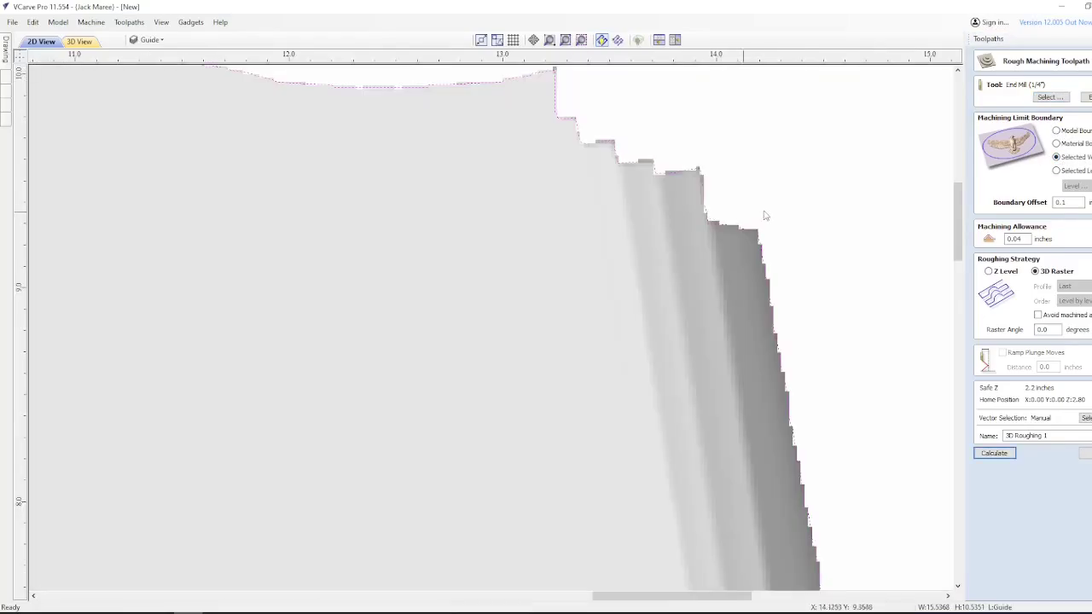
{"action": "scroll", "coordinate": [766, 216], "scroll_direction": "down", "scroll_amount": 5}
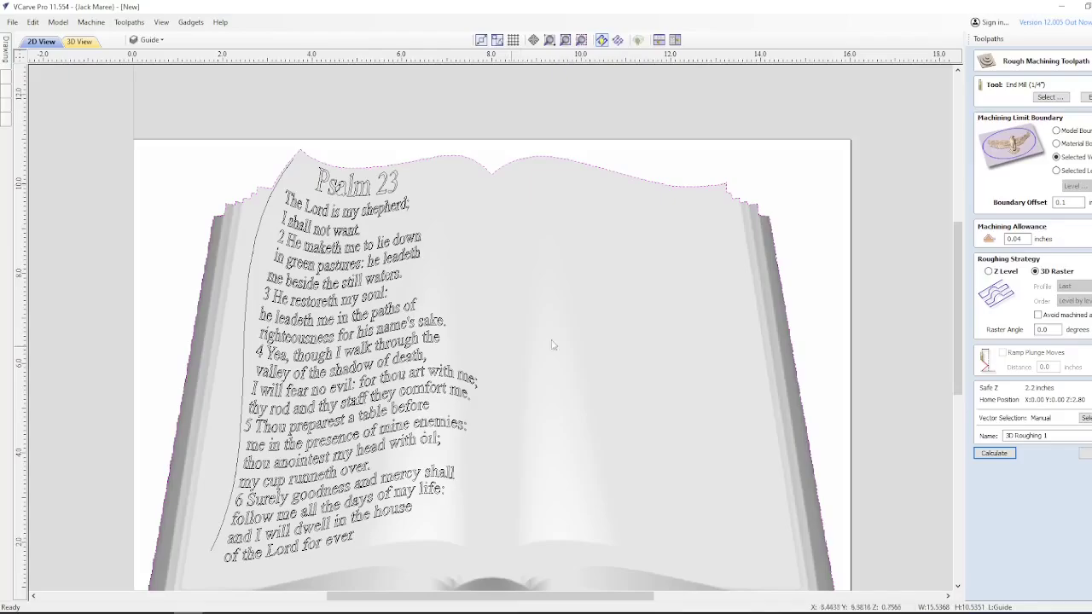
{"action": "scroll", "coordinate": [724, 197], "scroll_direction": "down", "scroll_amount": 2}
{"action": "left_click", "coordinate": [1000, 453]}
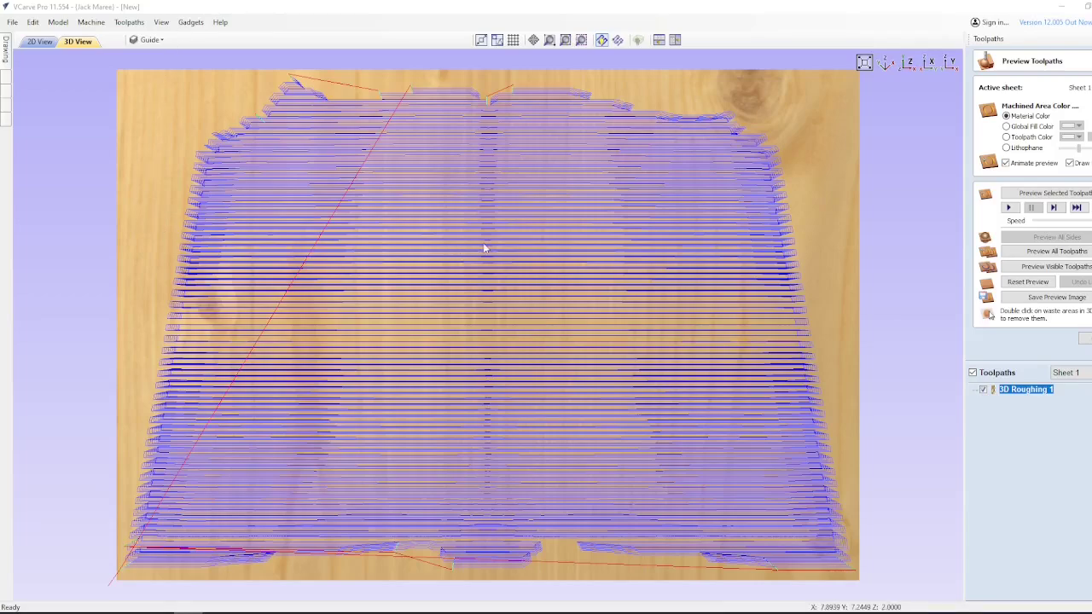
- Preview the roughing toolpath, orbit to inspect the cut depth, then return to 2D view
{"action": "left_click", "coordinate": [1011, 193]}
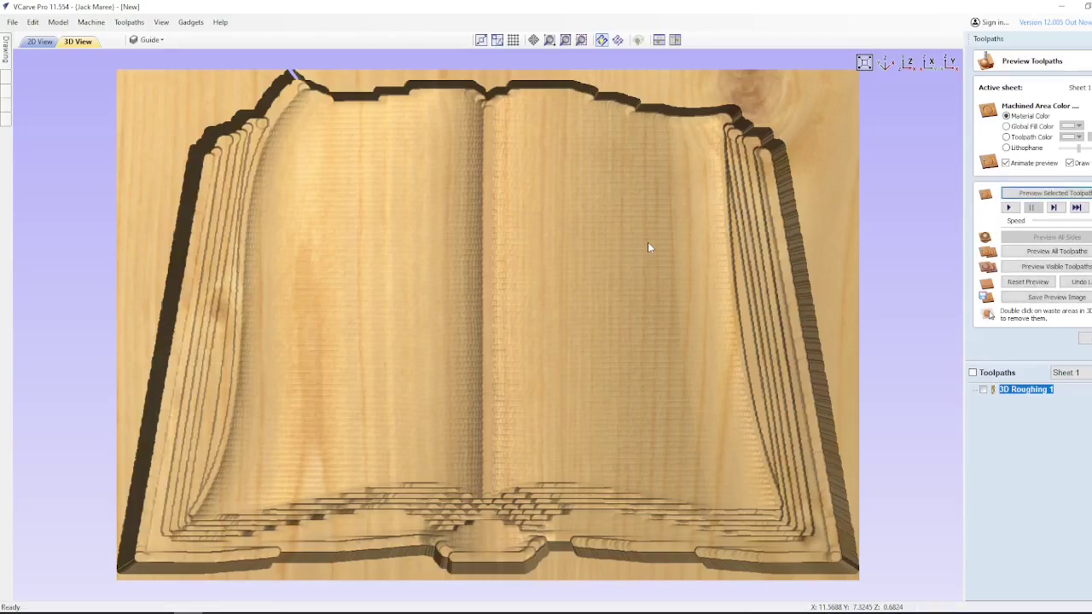
{"action": "left_click_drag", "start_coordinate": [502, 504], "coordinate": [491, 455]}
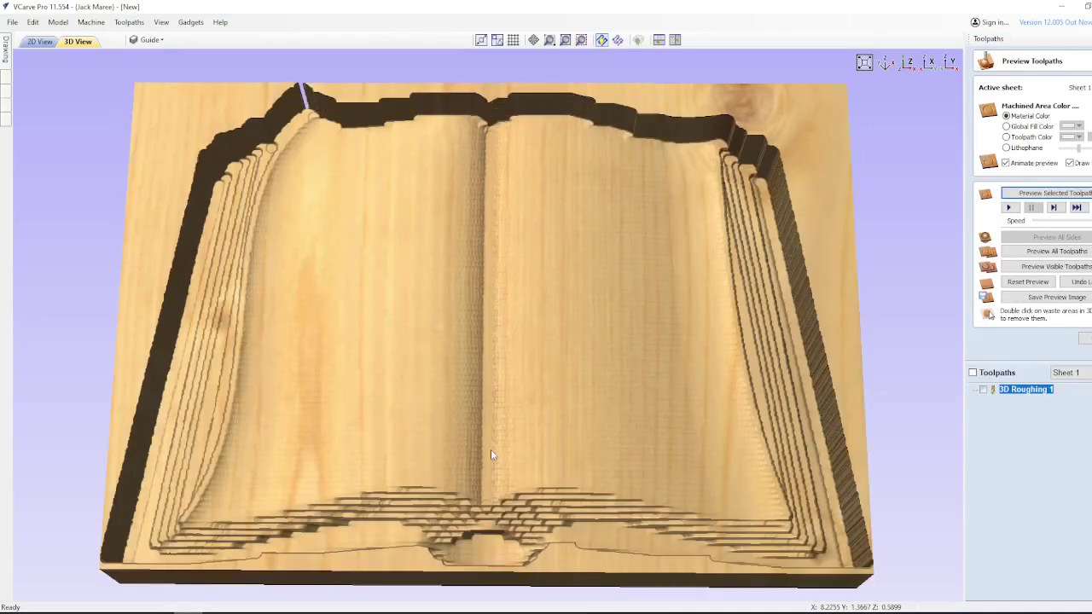
{"action": "mouse_move", "coordinate": [498, 381]}
{"action": "left_mouse_down"}
{"action": "mouse_move", "coordinate": [504, 310]}
{"action": "mouse_move", "coordinate": [639, 250]}
{"action": "left_mouse_up"}
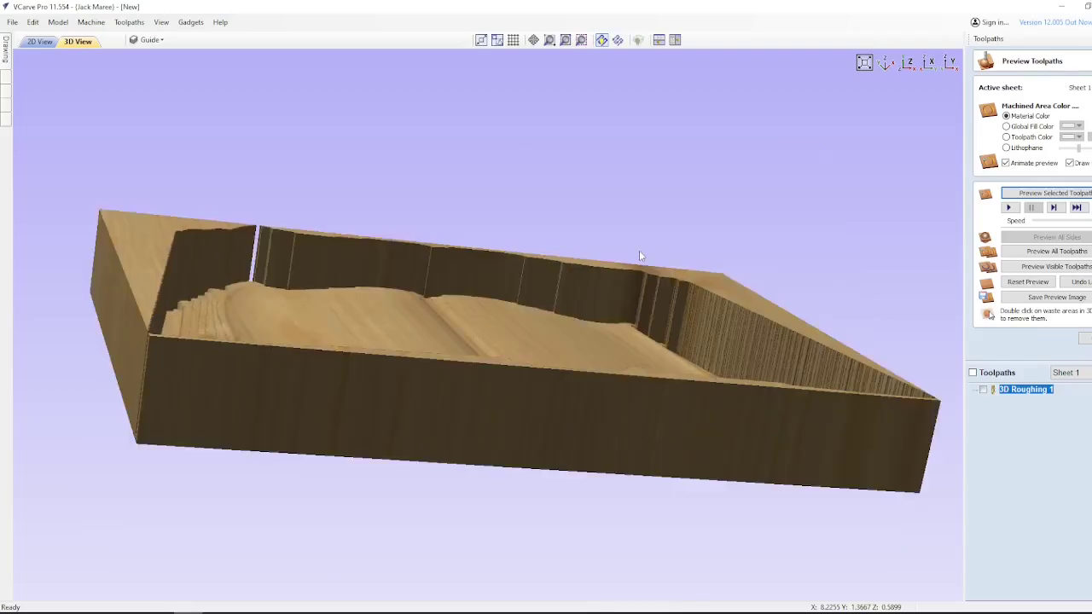
{"action": "key", "text": "F2"}
{"action": "left_click", "coordinate": [10, 106]}
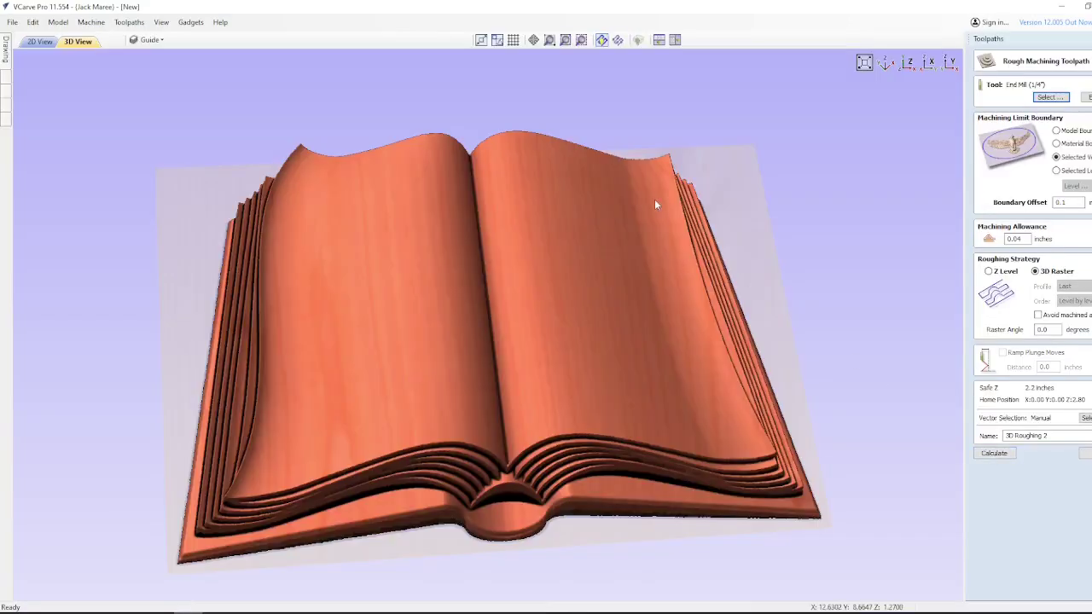
- Calculate 3D Roughing 2 bounded by the selected book outline and preview its cut
{"action": "left_click", "coordinate": [40, 42]}
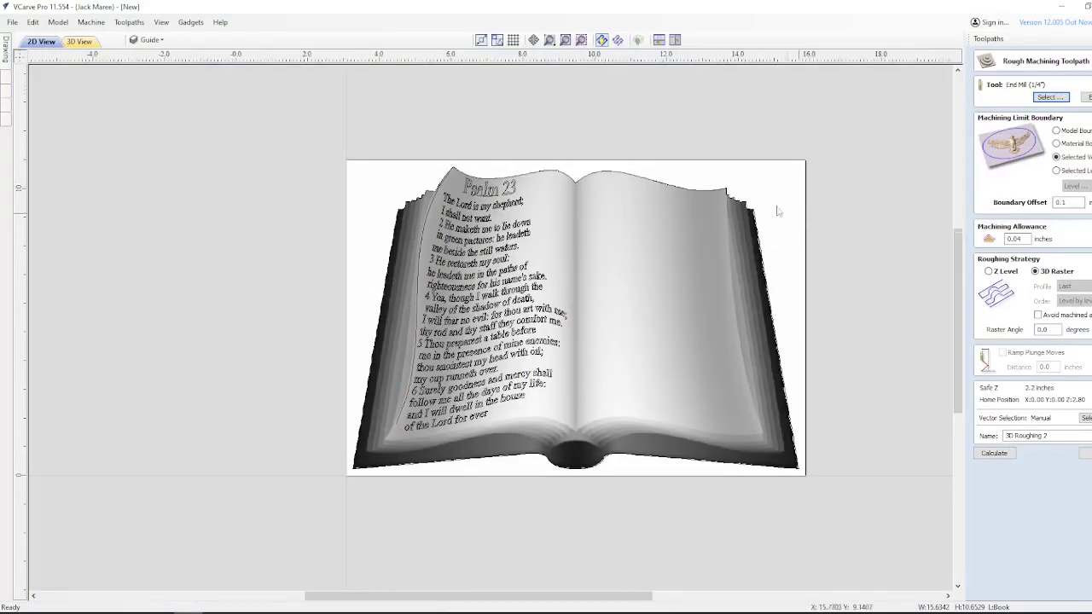
{"action": "scroll", "coordinate": [772, 209], "scroll_direction": "up", "scroll_amount": 2}
{"action": "left_click", "coordinate": [736, 210]}
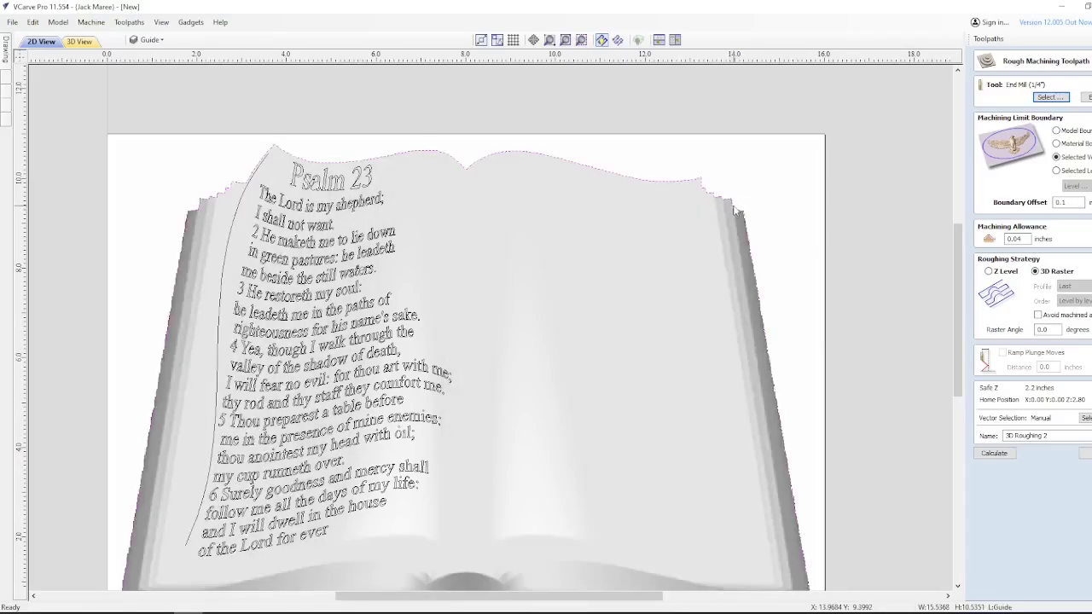
{"action": "left_click", "coordinate": [1003, 457]}
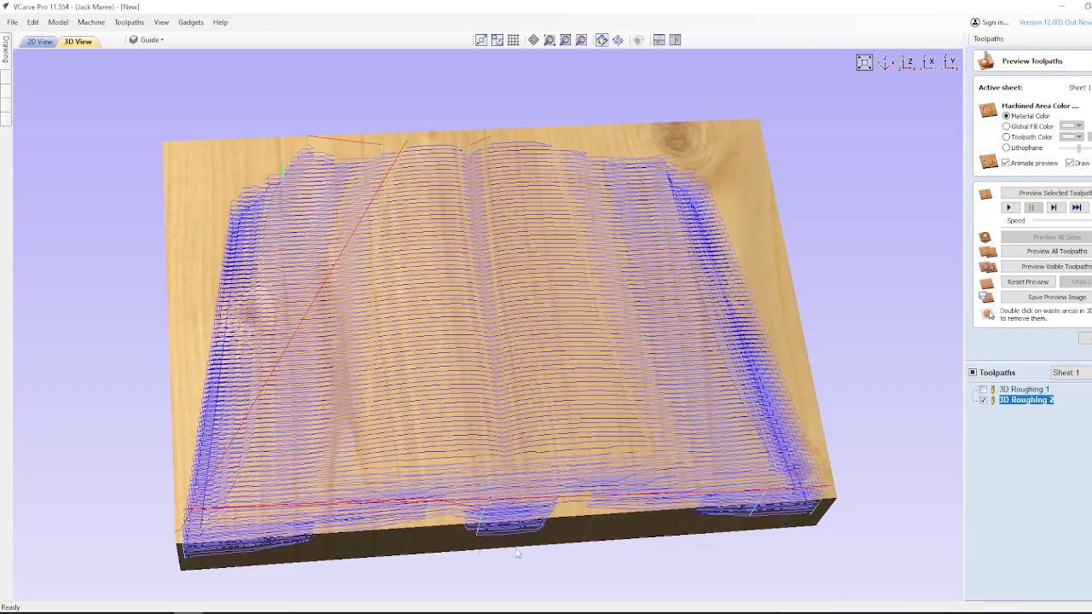
{"action": "left_click_drag", "start_coordinate": [516, 510], "coordinate": [467, 554]}
{"action": "left_click", "coordinate": [1029, 194]}
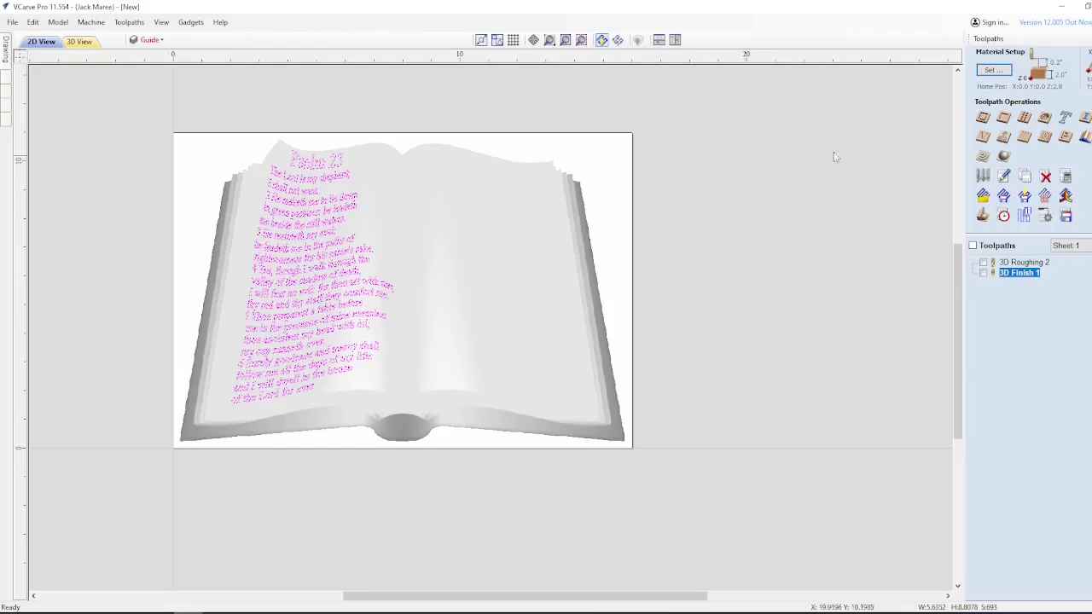
- Calculate a 60° V-bit V-carve of the Psalm text, projected onto the 3D book, without the ball nose clearance tool
{"action": "left_click", "coordinate": [983, 138]}
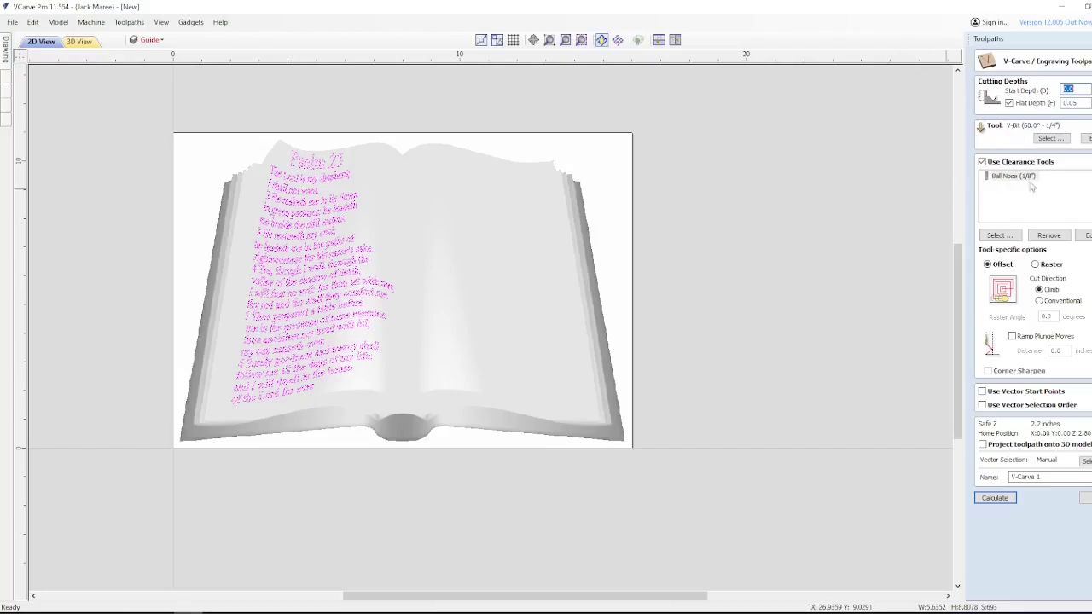
{"action": "left_click", "coordinate": [1048, 234]}
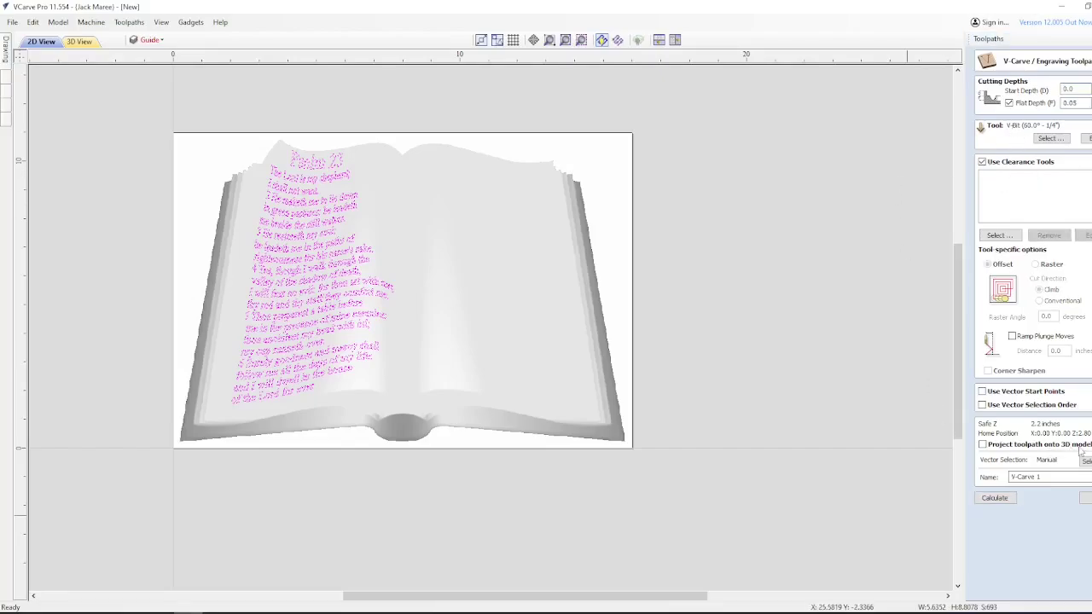
{"action": "left_click", "coordinate": [994, 500]}
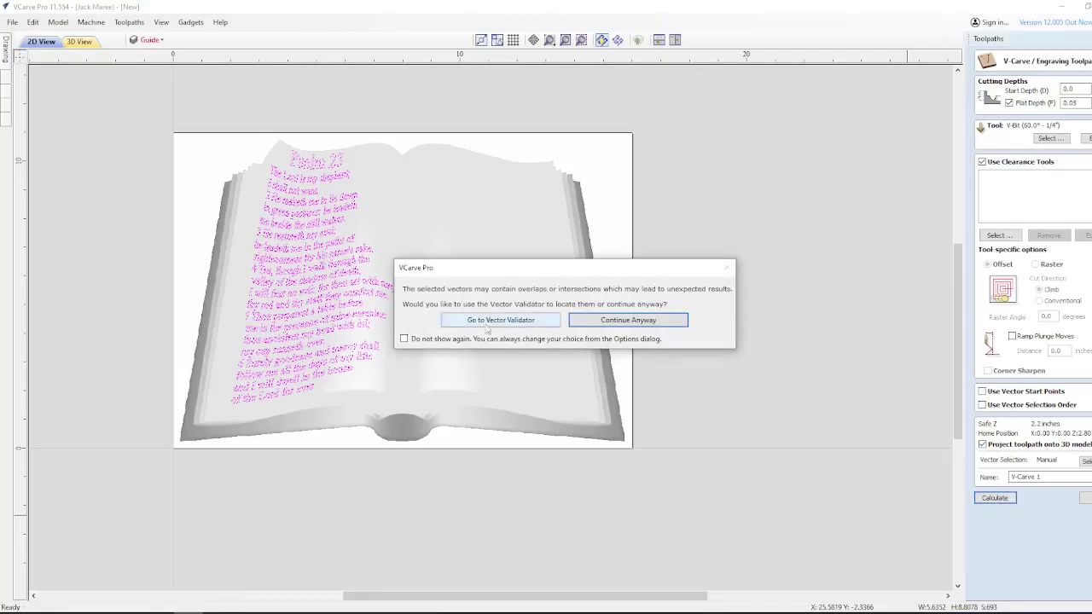
{"action": "left_click", "coordinate": [632, 322]}
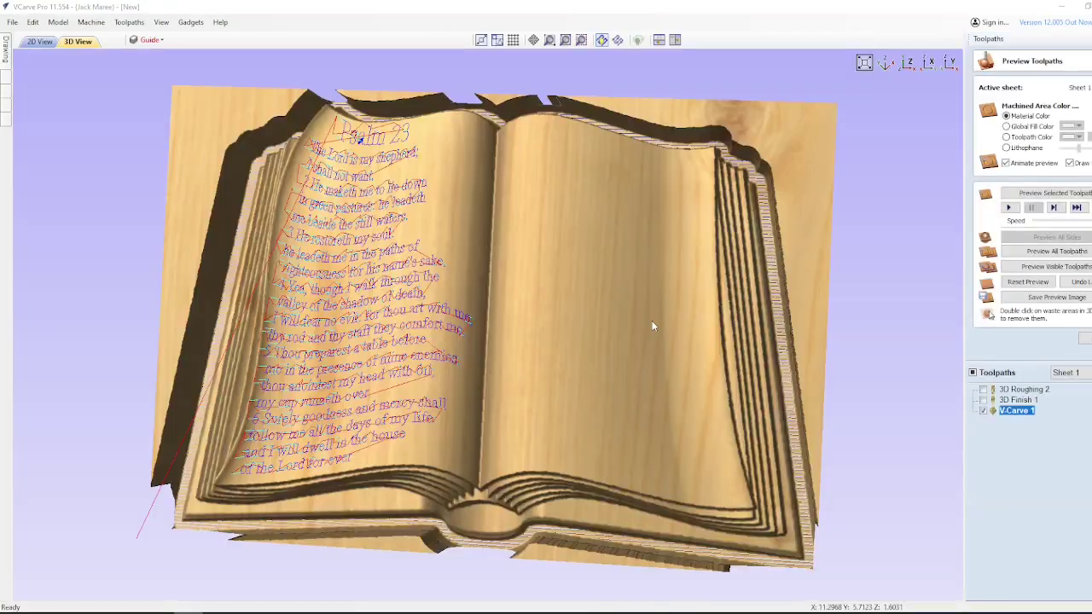
- Simulate V-Carve 1 engraving the Psalm 23 text onto the book's left page, viewed from a new angle
{"action": "scroll", "coordinate": [560, 199], "scroll_direction": "up", "scroll_amount": 3}
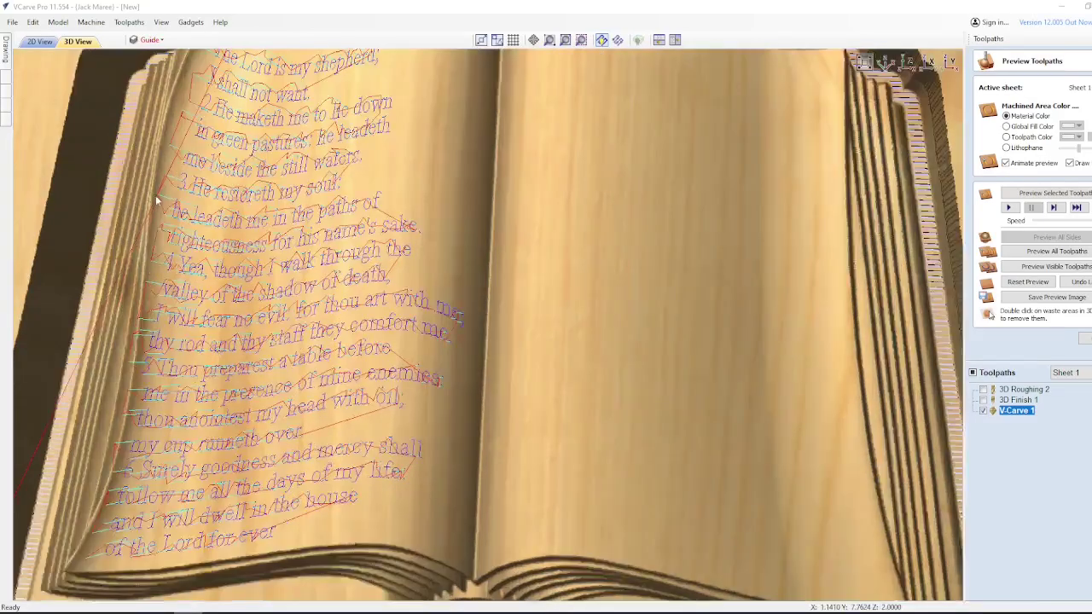
{"action": "scroll", "coordinate": [612, 204], "scroll_direction": "down", "scroll_amount": 5}
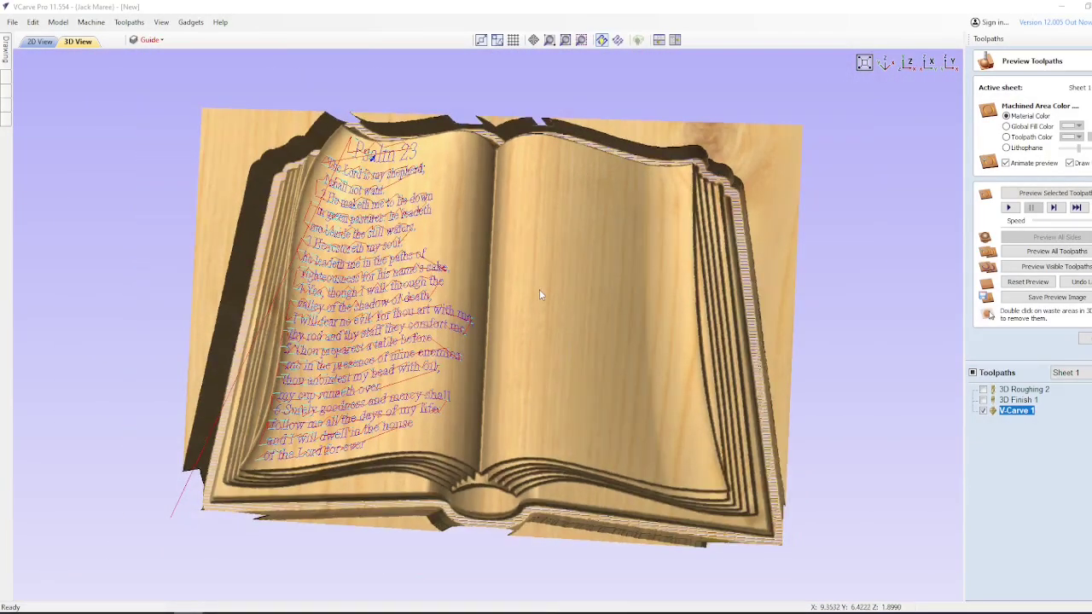
{"action": "left_click_drag", "start_coordinate": [488, 302], "coordinate": [401, 601]}
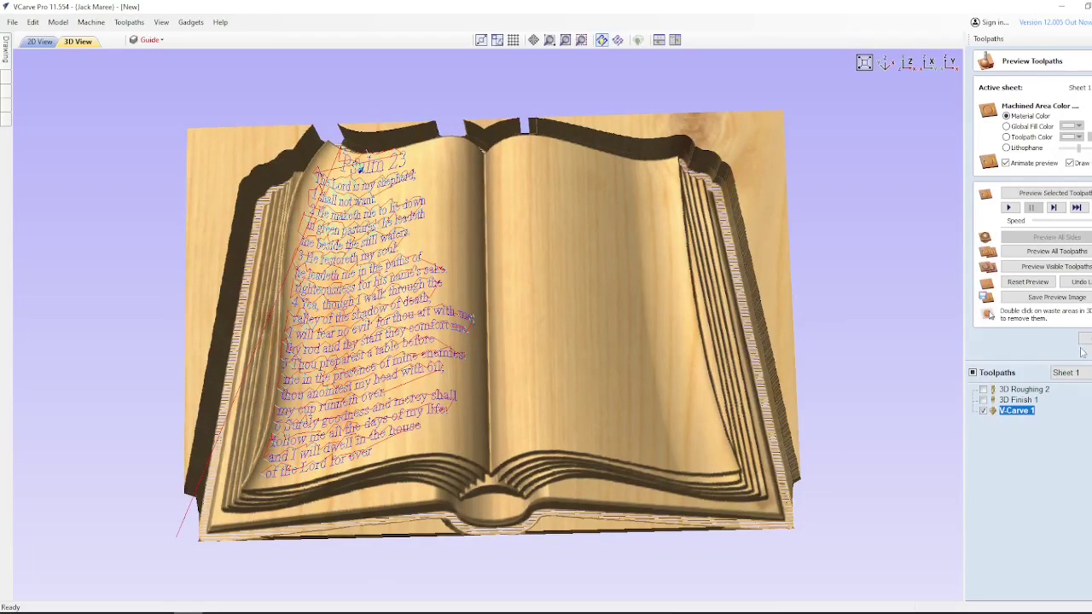
{"action": "left_click", "coordinate": [1054, 193]}
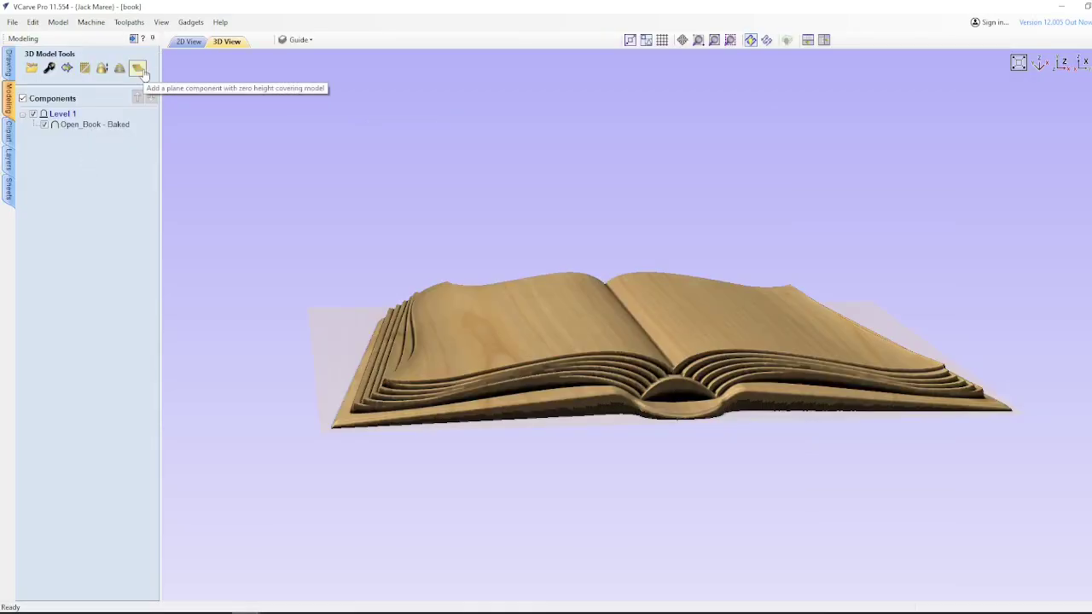
- Add a Zero Plane component and raise its base height to 0.5 inch beneath the Open_Book relief
{"action": "left_click", "coordinate": [139, 69]}
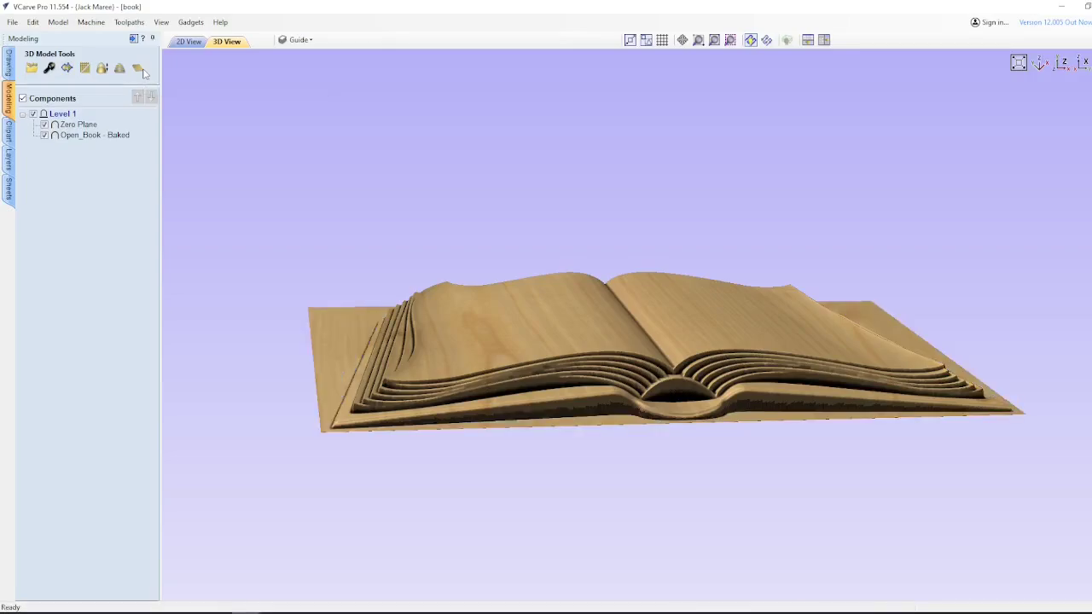
{"action": "left_click", "coordinate": [83, 125]}
{"action": "left_click", "coordinate": [83, 126]}
{"action": "left_click", "coordinate": [83, 126]}
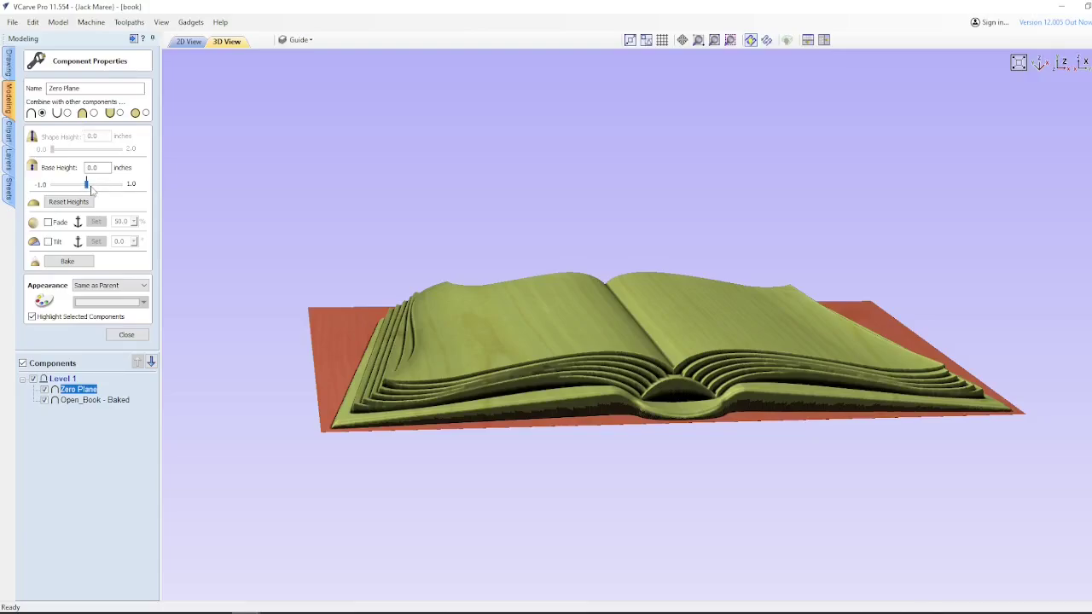
{"action": "left_click_drag", "start_coordinate": [87, 184], "coordinate": [108, 184]}
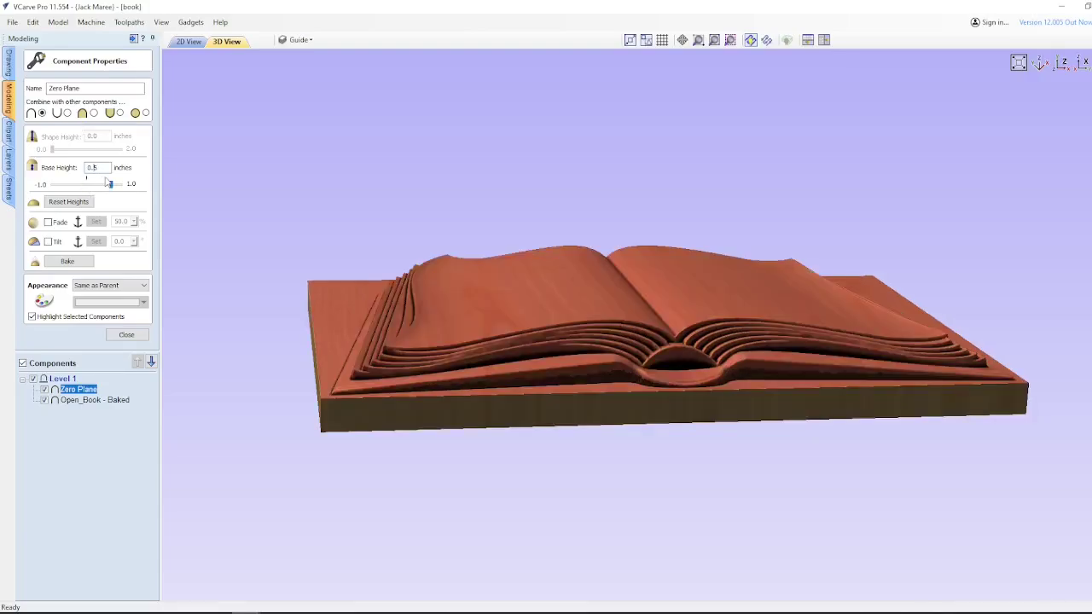
{"action": "left_click_drag", "start_coordinate": [109, 184], "coordinate": [105, 183]}
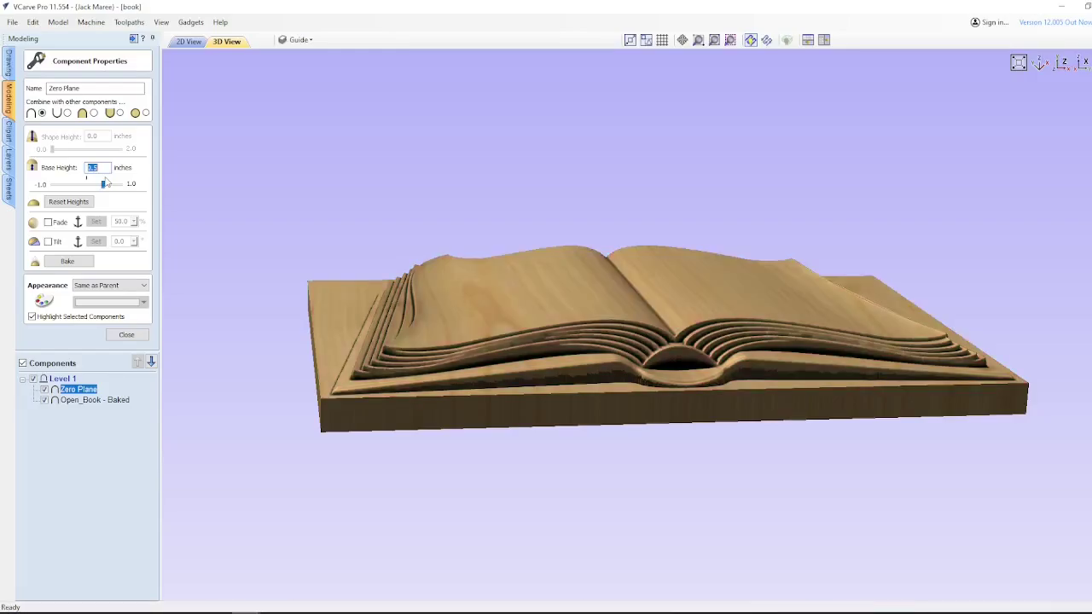
{"action": "left_click_drag", "start_coordinate": [106, 184], "coordinate": [103, 185]}
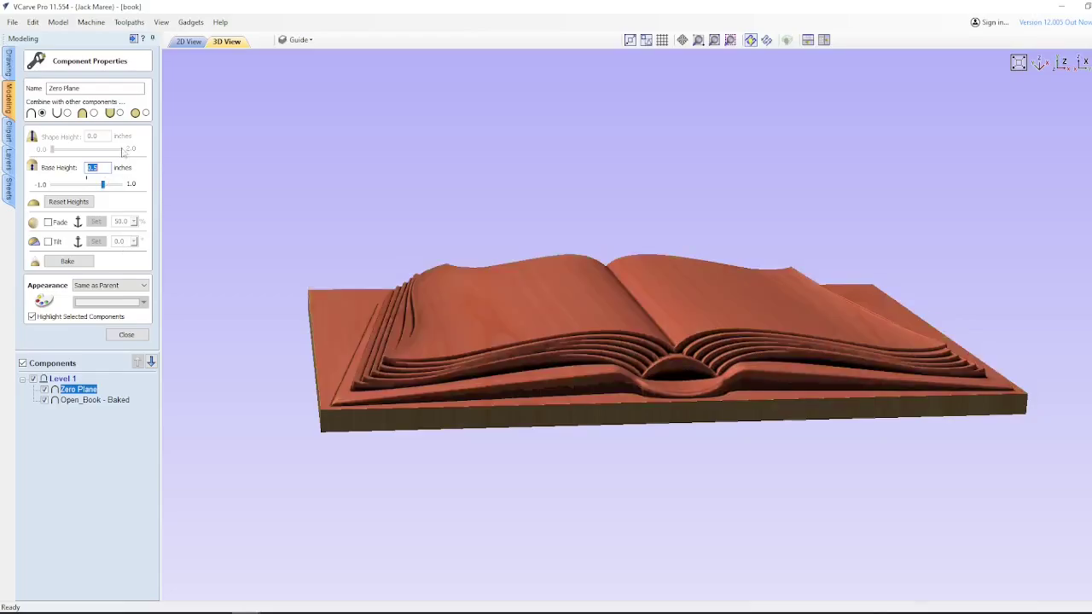
{"action": "left_click", "coordinate": [132, 337]}
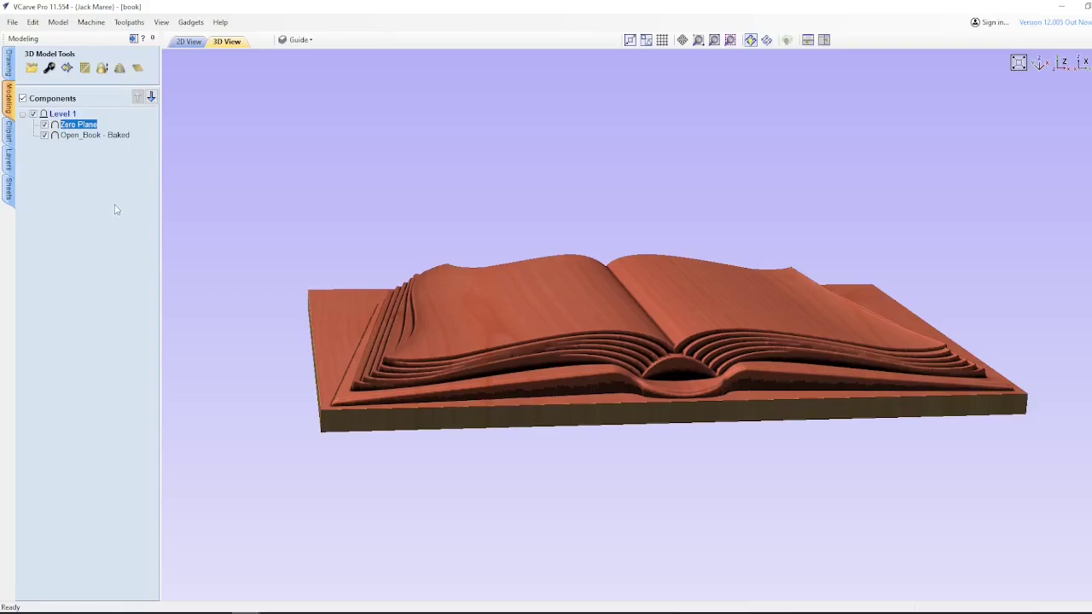
- Compute the 3D Roughing 2 toolpath for the book relief from the flat 2D view
{"action": "left_click", "coordinate": [132, 38]}
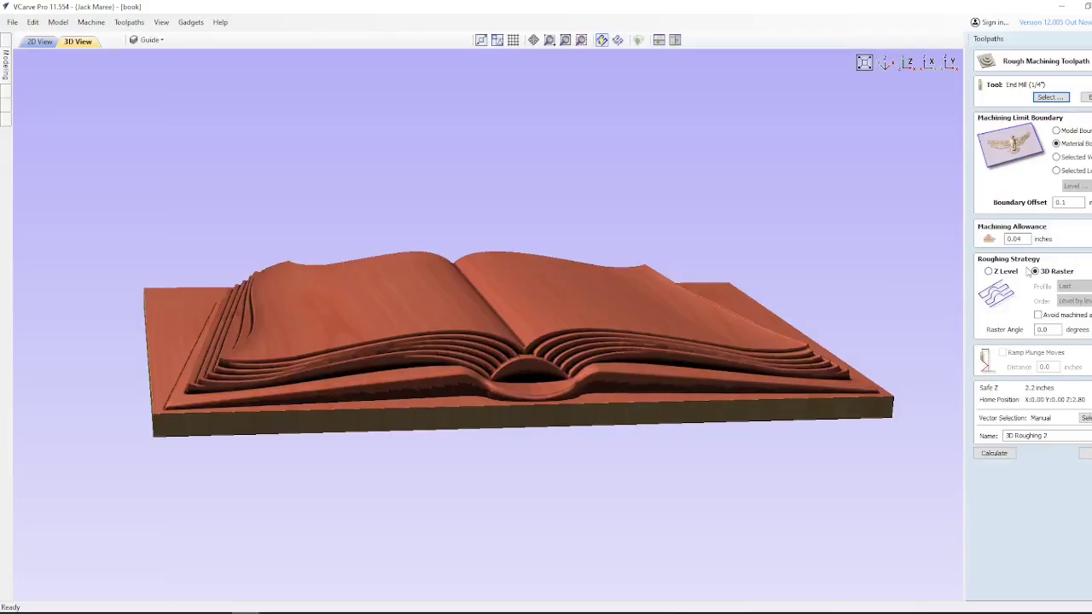
{"action": "left_click", "coordinate": [40, 41]}
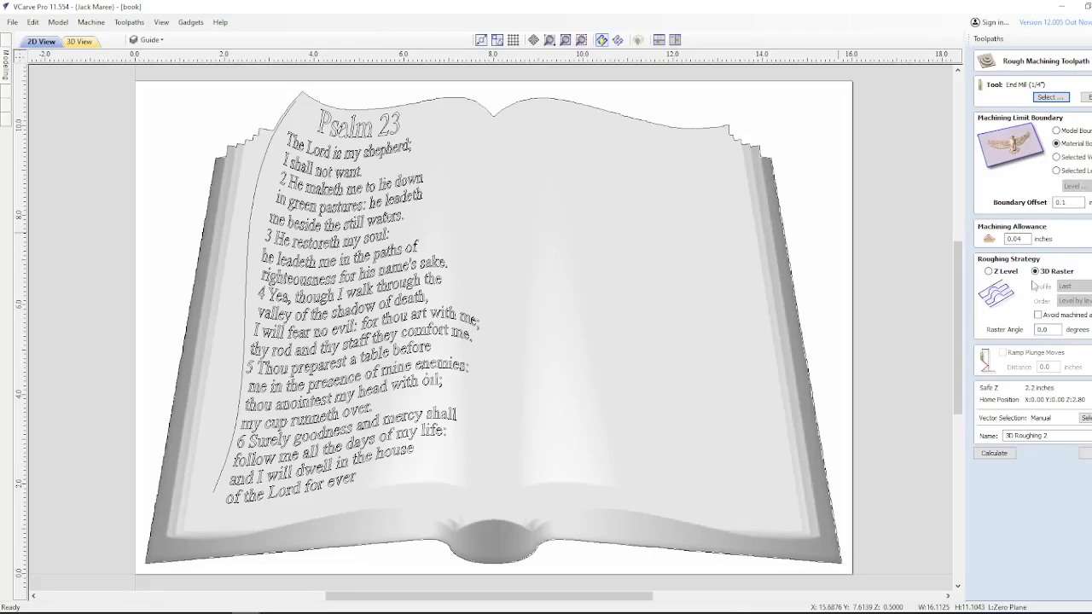
{"action": "left_click", "coordinate": [994, 453]}
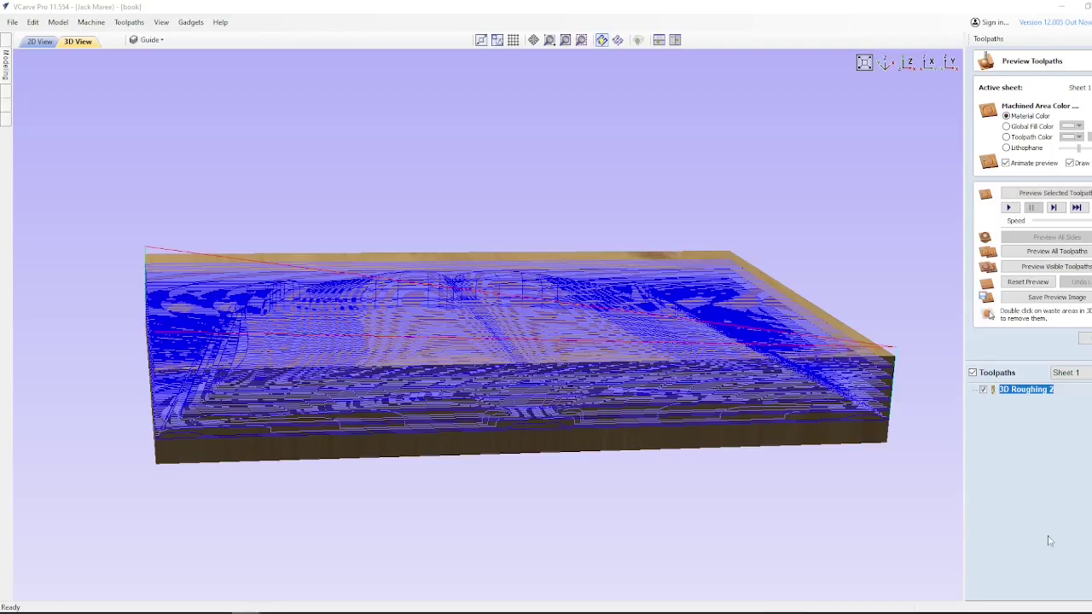
- Simulate 3D Roughing 2 stepping the book out of the wood block, then leave the preview
{"action": "left_click", "coordinate": [1008, 207]}
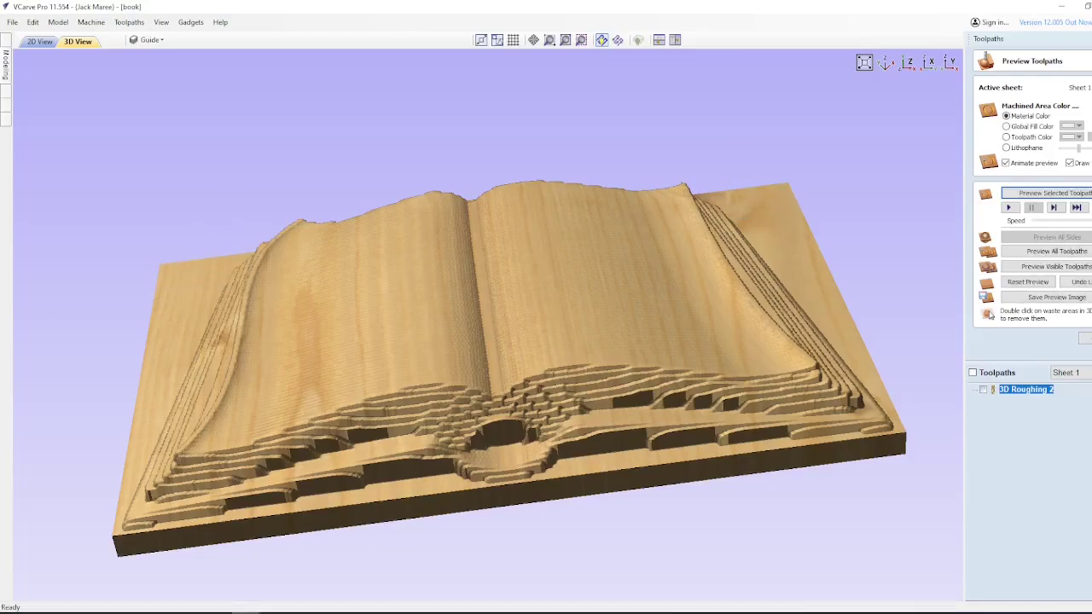
{"action": "key", "text": "Escape"}
- Compute the 3D Finish 1 toolpath and simulate the smooth finishing pass on the book
{"action": "left_click", "coordinate": [1003, 155]}
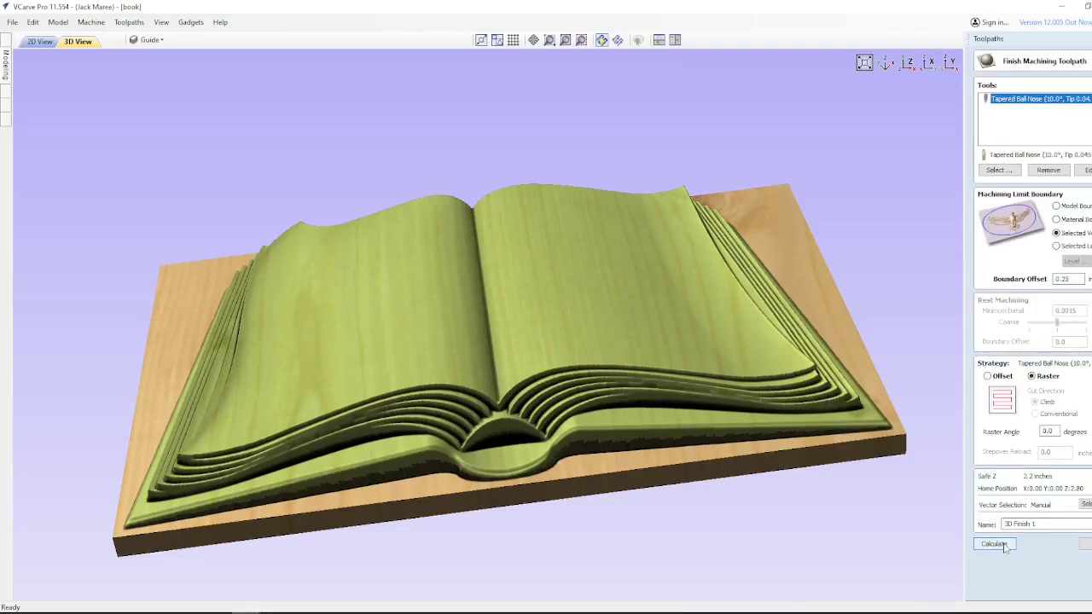
{"action": "left_click", "coordinate": [1006, 546]}
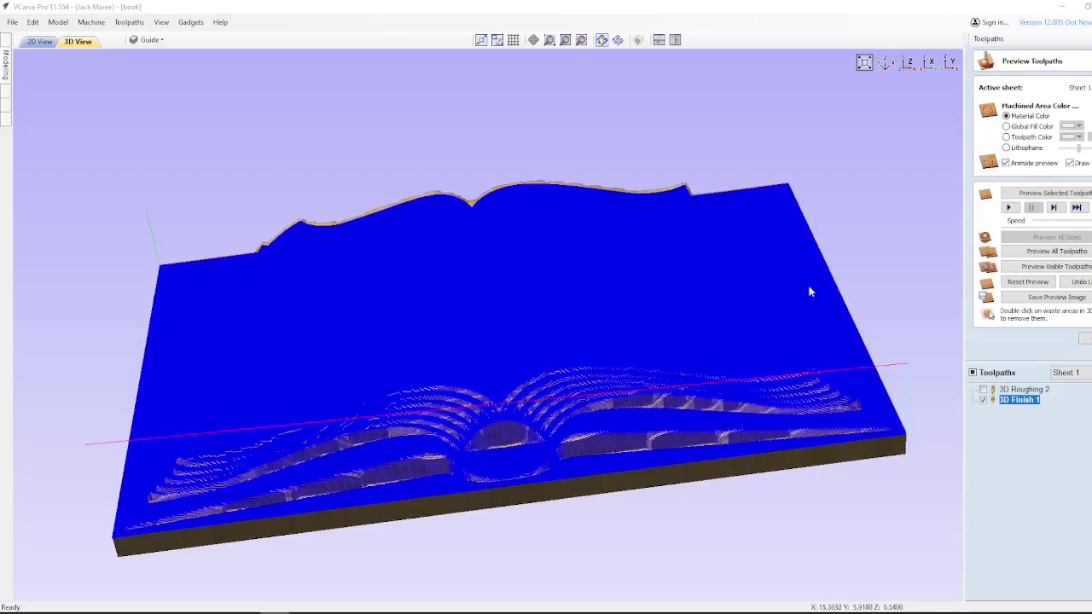
{"action": "left_click", "coordinate": [1018, 195]}
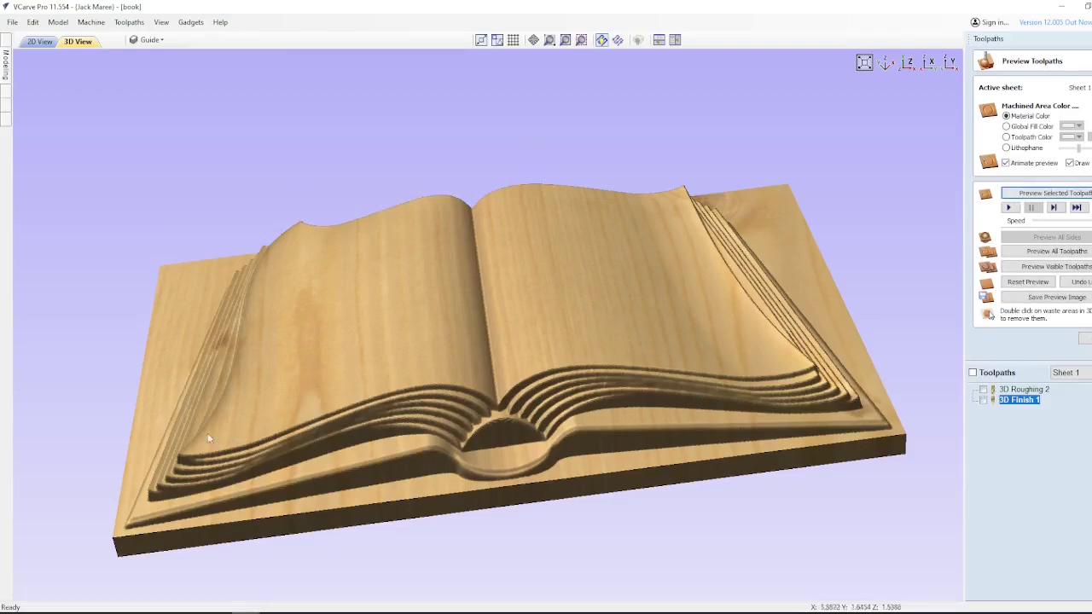
- Recalculate V-Carve 1 for the Psalm 23 text, projected onto the finished curved page
{"action": "left_click_drag", "start_coordinate": [646, 495], "coordinate": [653, 585]}
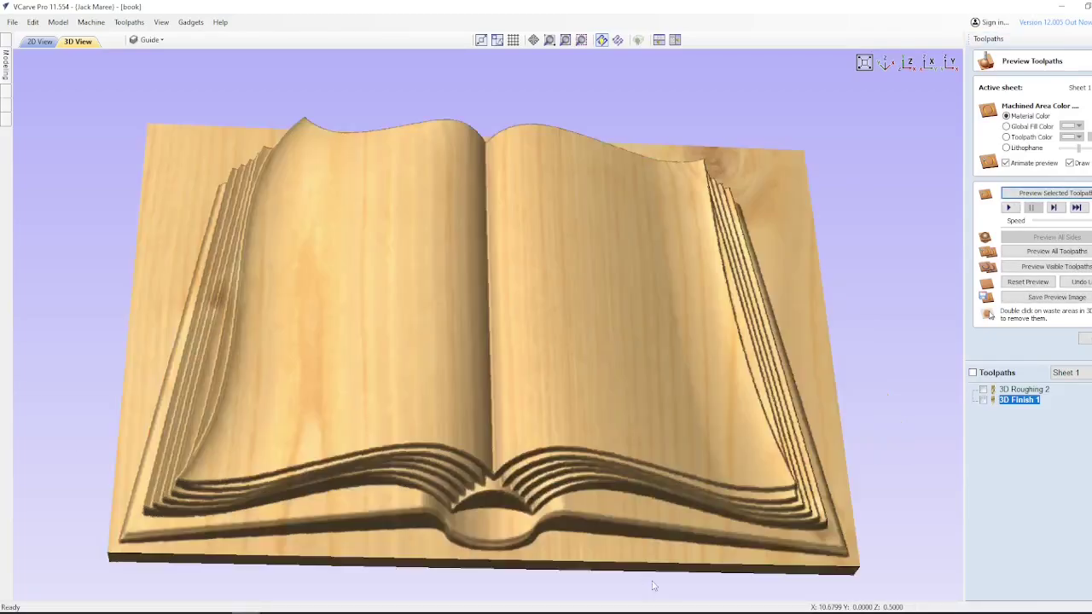
{"action": "left_click_drag", "start_coordinate": [465, 238], "coordinate": [665, 275]}
{"action": "key", "text": "F2"}
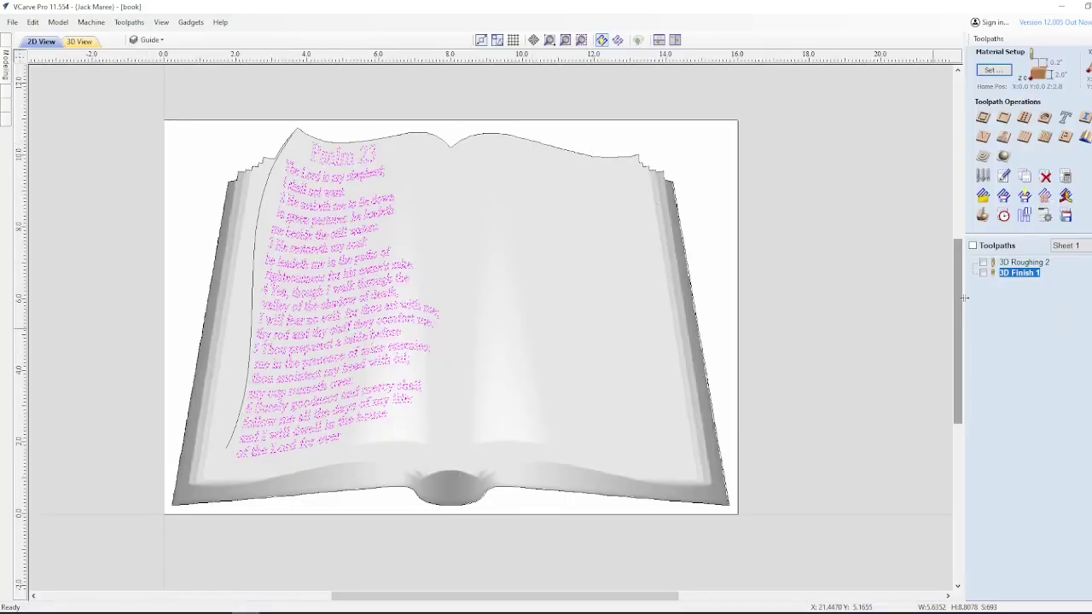
{"action": "left_click", "coordinate": [981, 137]}
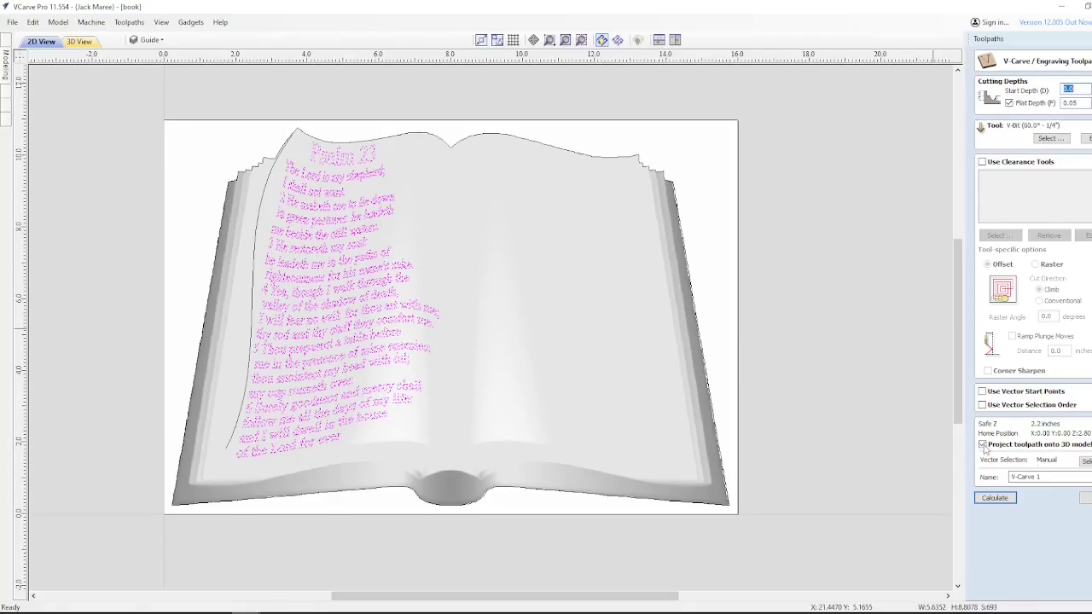
{"action": "left_click", "coordinate": [993, 499]}
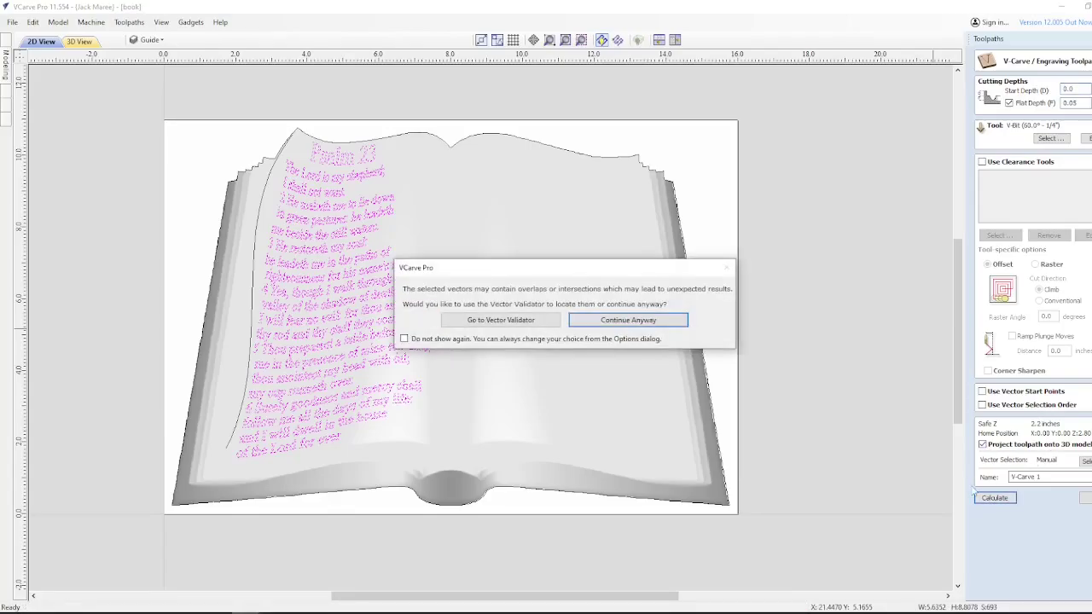
{"action": "left_click", "coordinate": [655, 317]}
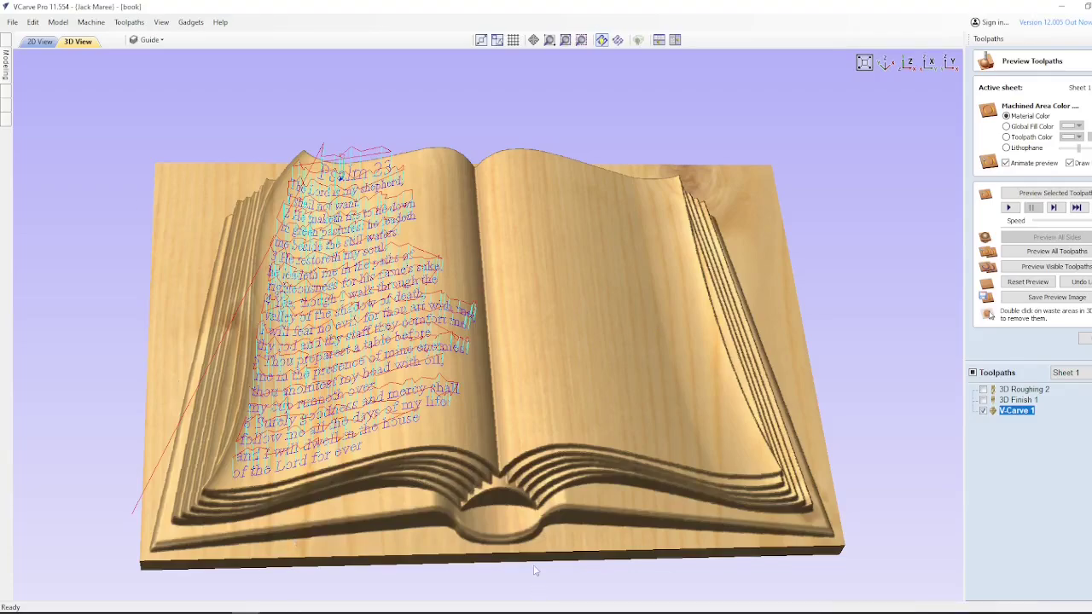
- Simulate the V-carved Psalm 23 text on the finished book, inspect it from several angles, then return to 2D
{"action": "mouse_move", "coordinate": [535, 571]}
{"action": "left_mouse_down"}
{"action": "mouse_move", "coordinate": [546, 400]}
{"action": "mouse_move", "coordinate": [537, 587]}
{"action": "left_mouse_up"}
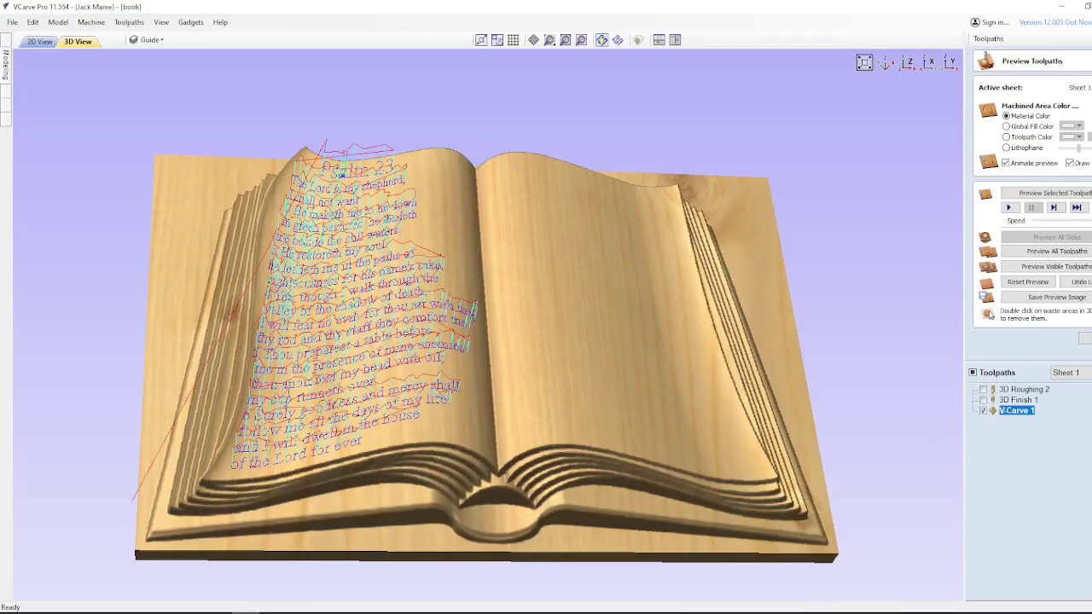
{"action": "left_click_drag", "start_coordinate": [285, 533], "coordinate": [345, 329]}
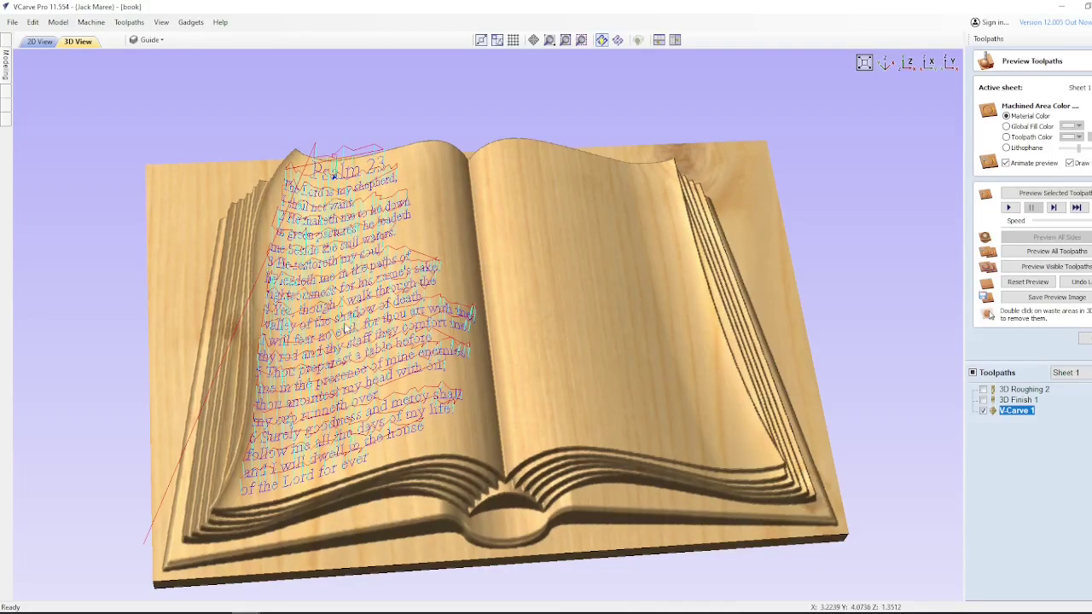
{"action": "left_click", "coordinate": [1013, 196]}
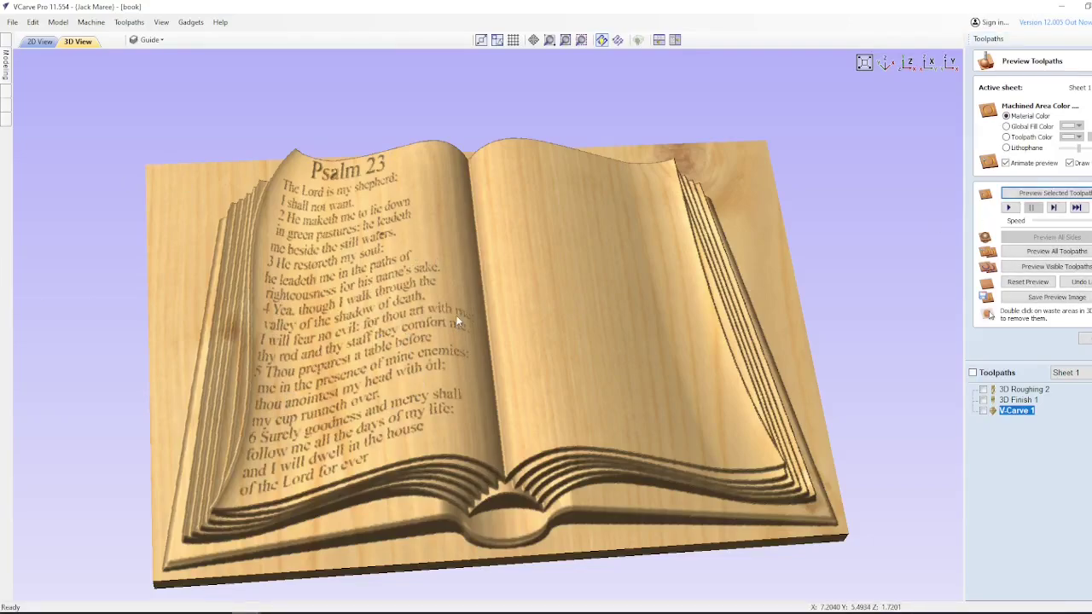
{"action": "left_click_drag", "start_coordinate": [464, 276], "coordinate": [343, 418]}
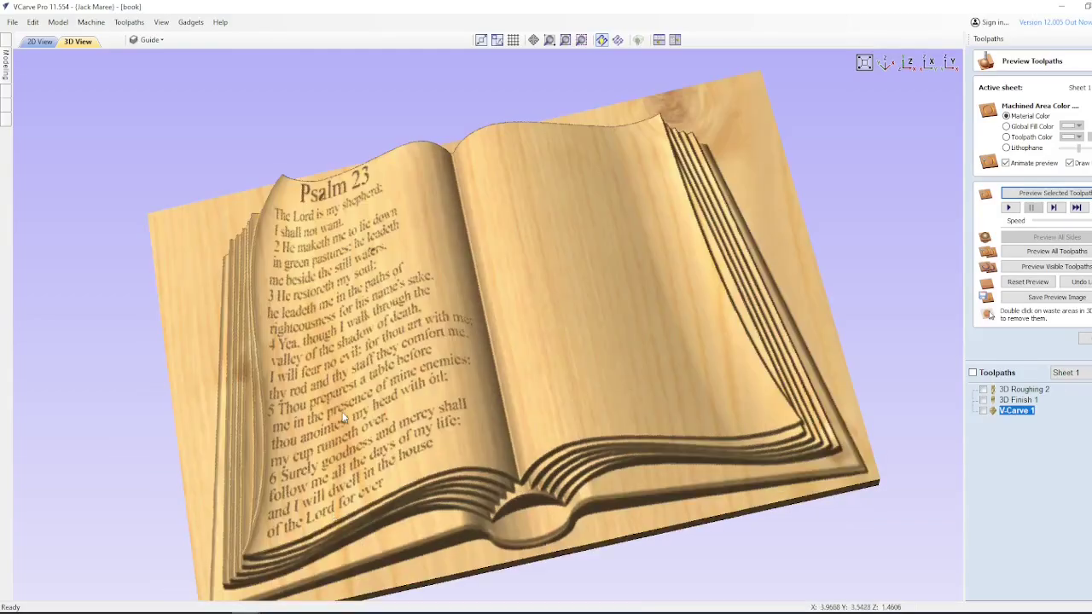
{"action": "left_click_drag", "start_coordinate": [413, 290], "coordinate": [391, 365]}
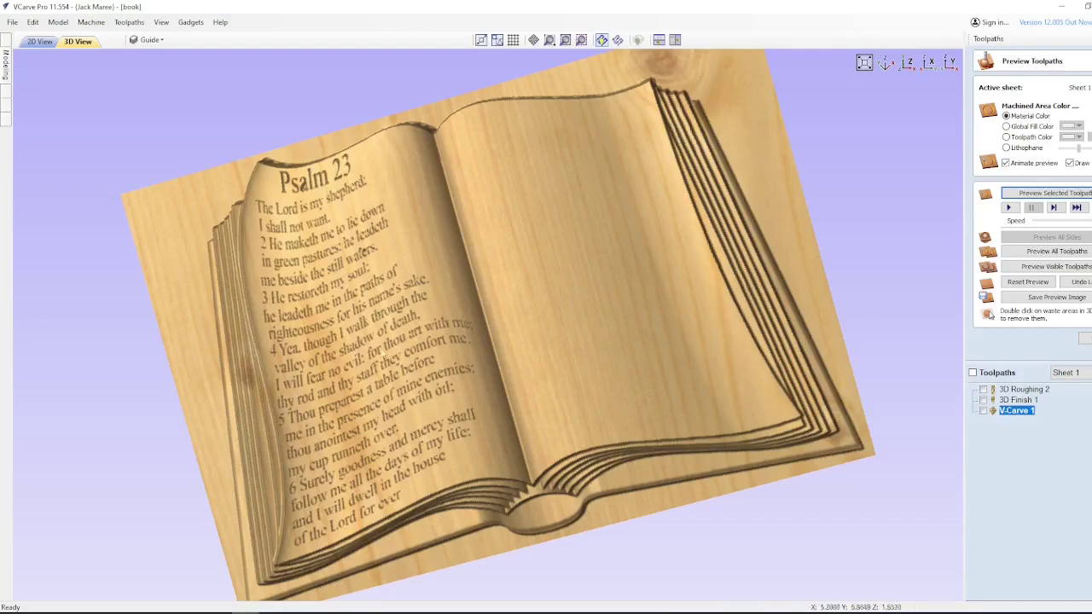
{"action": "key", "text": "F2"}
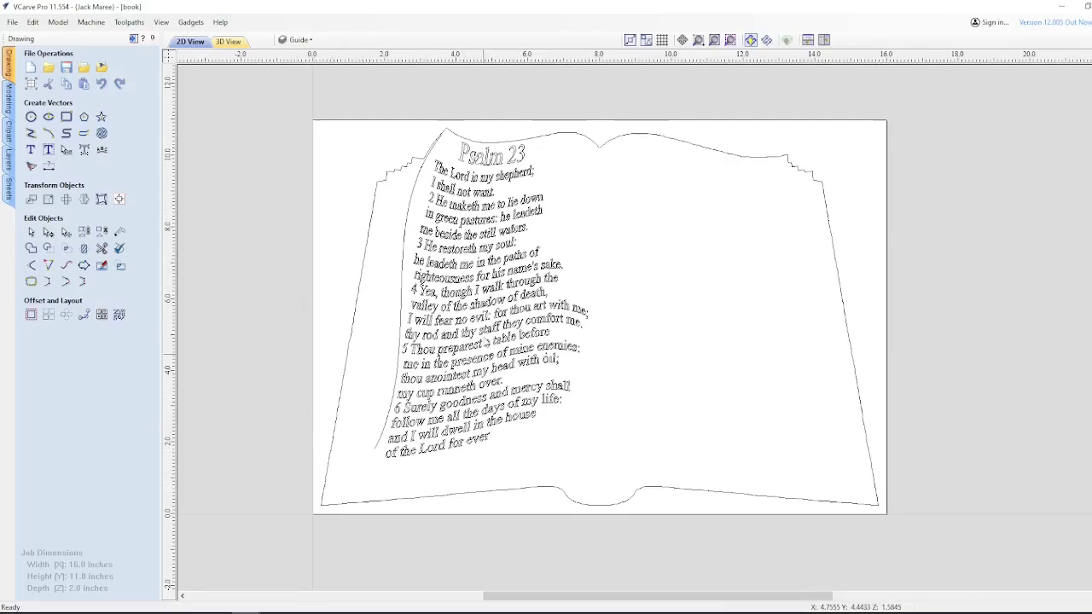
- Export the drawing's vectors to the Desktop as an SVG file named Text
{"action": "left_click", "coordinate": [298, 40]}
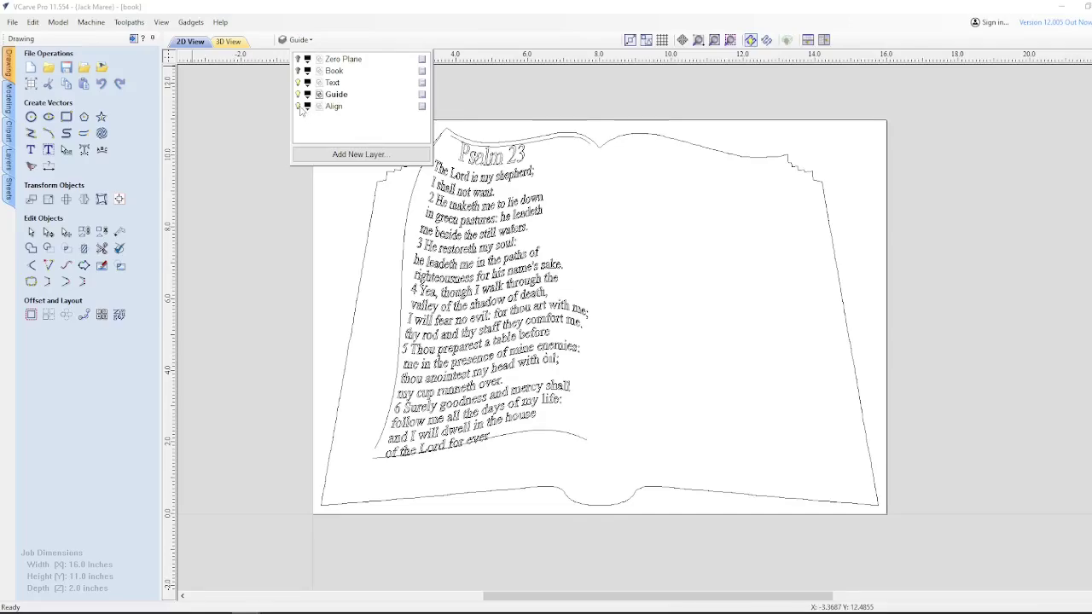
{"action": "left_click", "coordinate": [280, 321]}
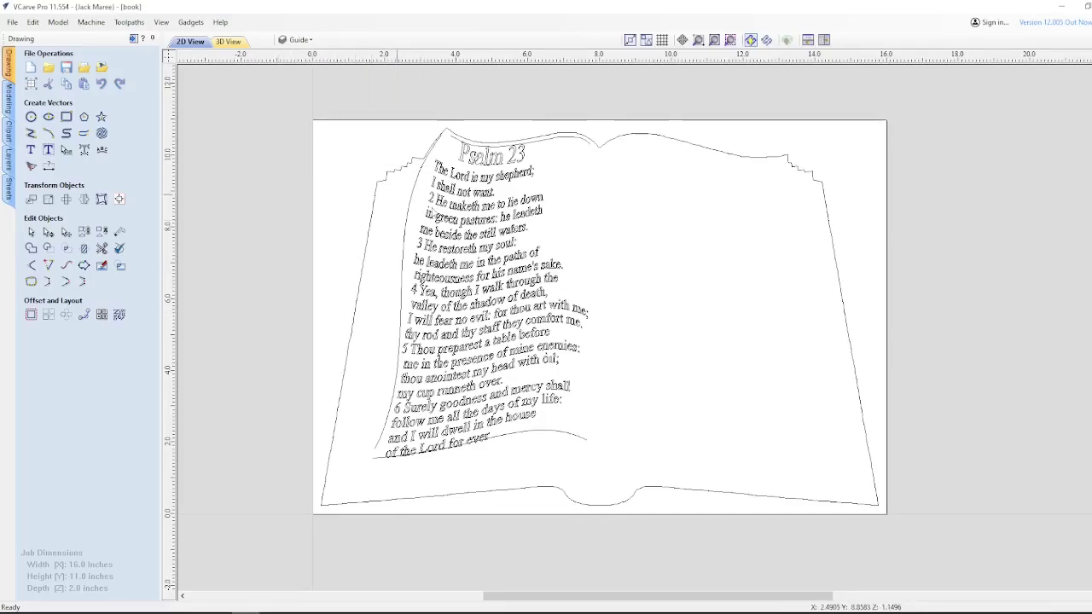
{"action": "scroll", "coordinate": [465, 266], "scroll_direction": "down", "scroll_amount": 2}
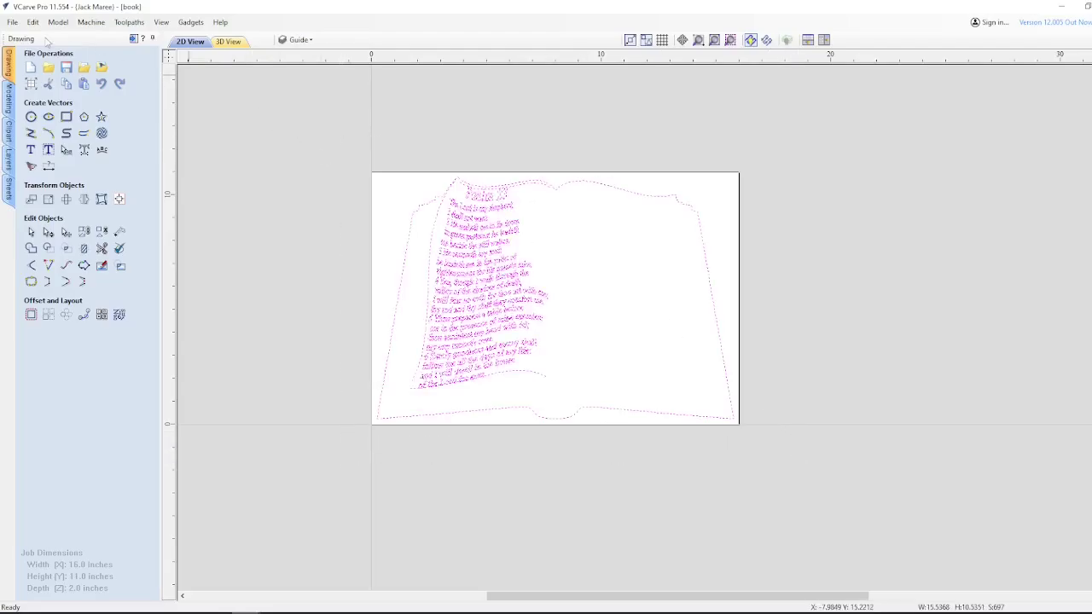
{"action": "left_click", "coordinate": [13, 23]}
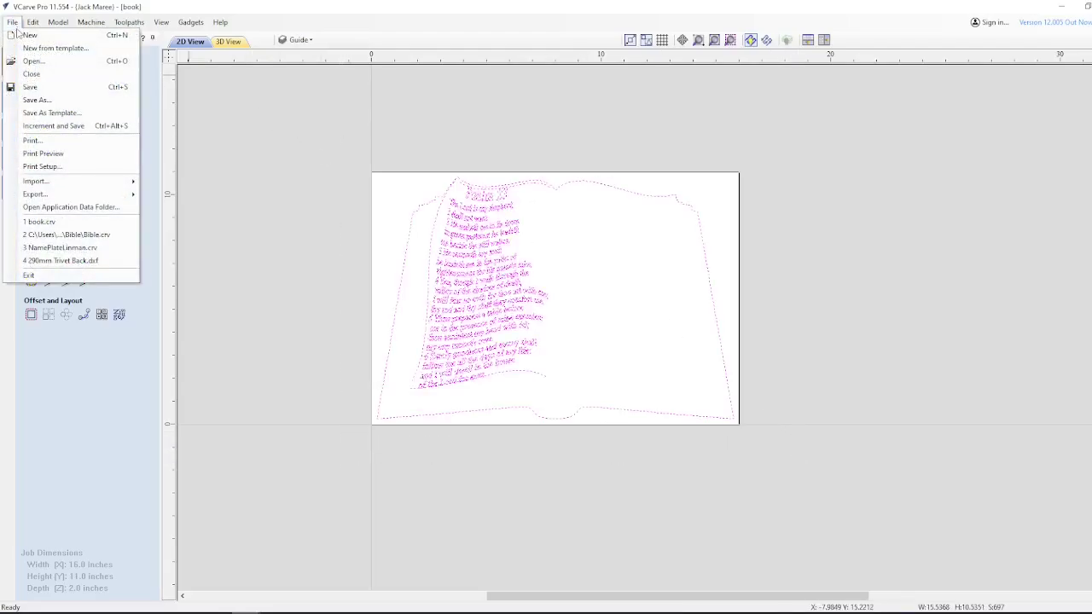
{"action": "mouse_move", "coordinate": [77, 195]}
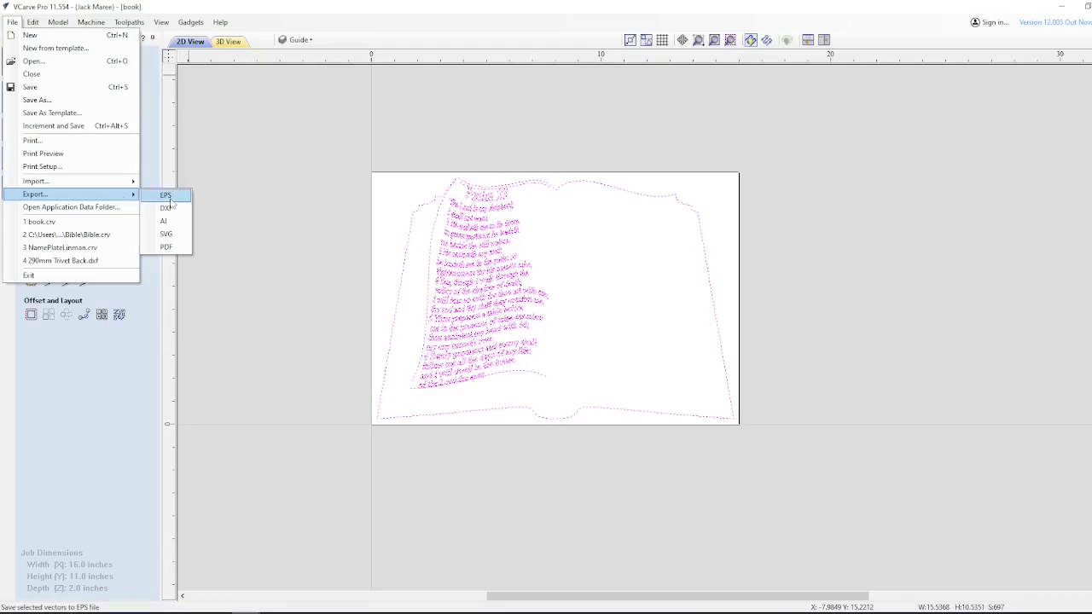
{"action": "left_click", "coordinate": [167, 234]}
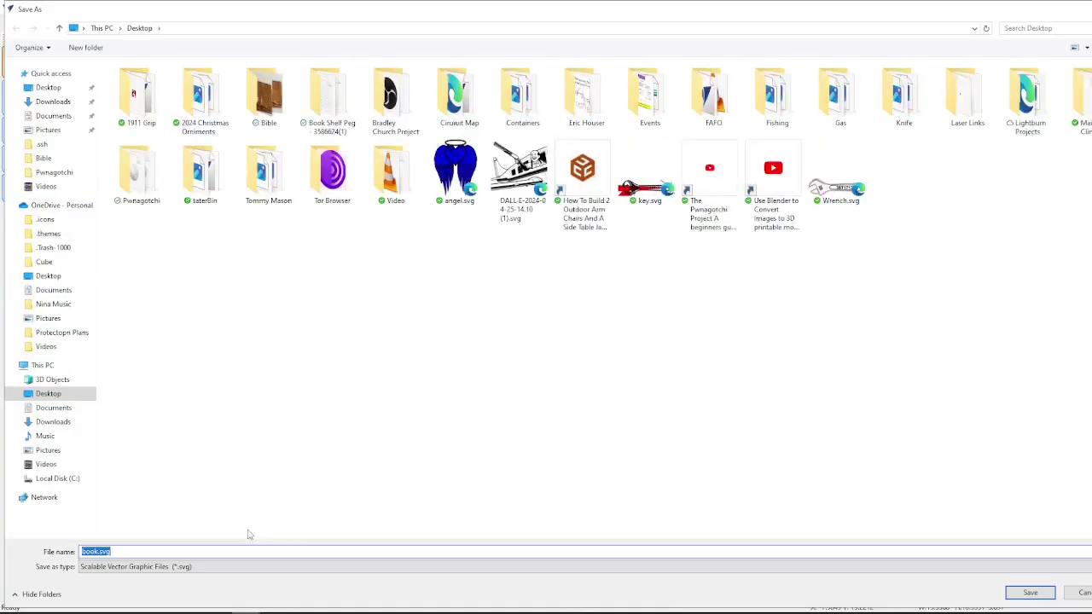
{"action": "type", "text": "Tes"}
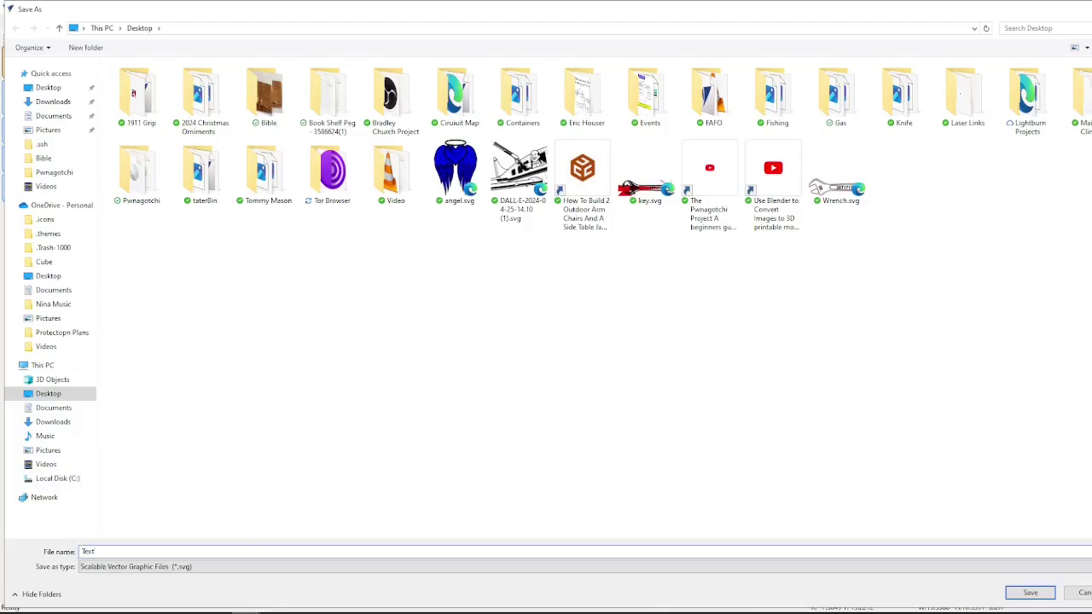
{"action": "key", "text": "Return"}
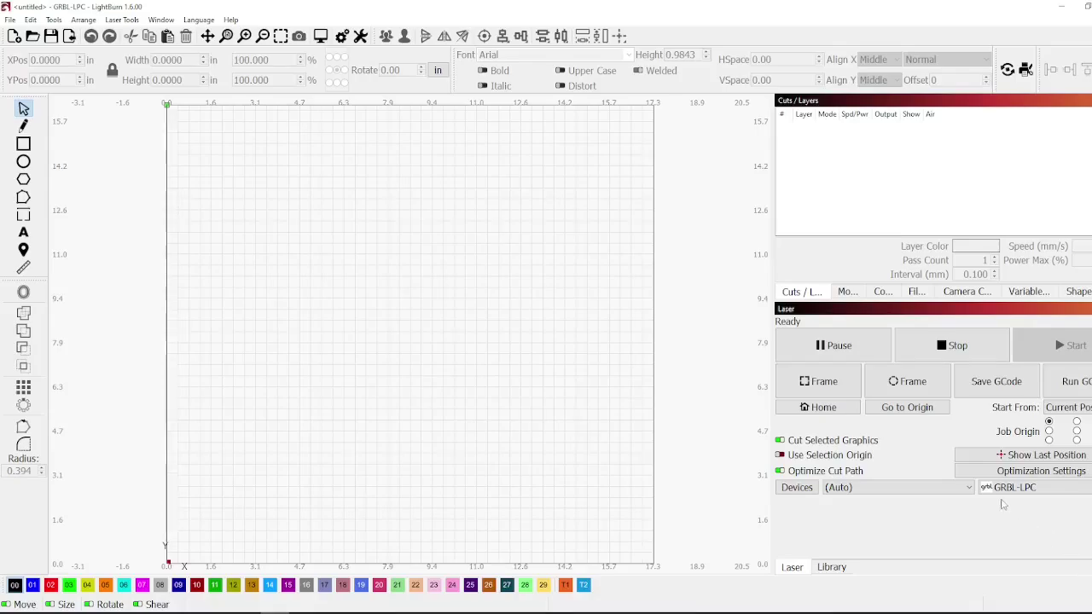
- Import the Text SVG, set the layer mode to Line, and put the book outline on T1
{"action": "left_click_drag", "start_coordinate": [634, 328], "coordinate": [290, 400]}
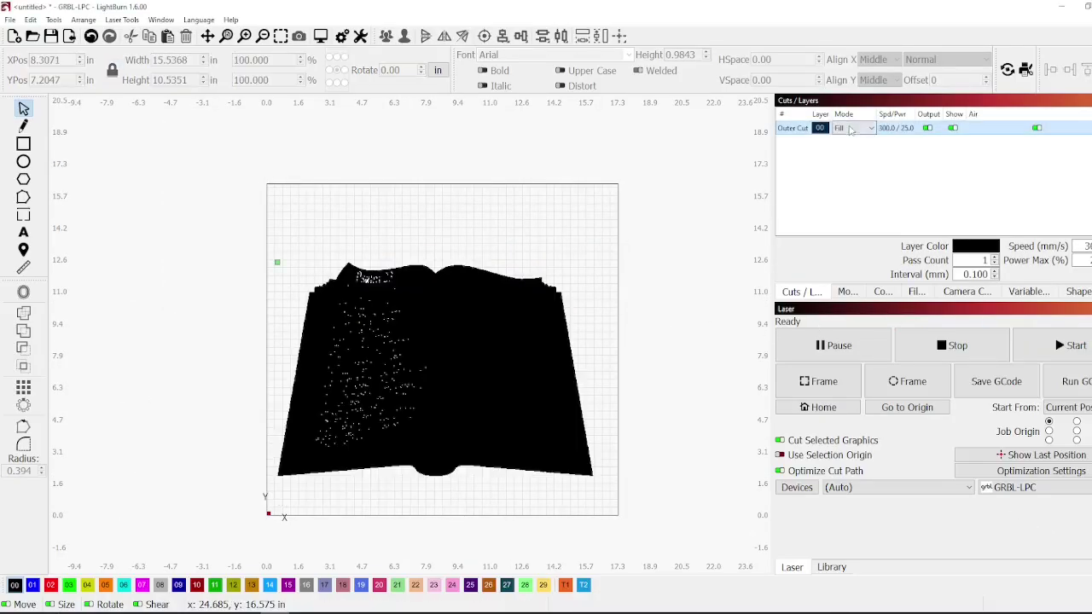
{"action": "left_click", "coordinate": [853, 127]}
{"action": "left_click", "coordinate": [849, 135]}
{"action": "scroll", "coordinate": [503, 289], "scroll_direction": "up", "scroll_amount": 4}
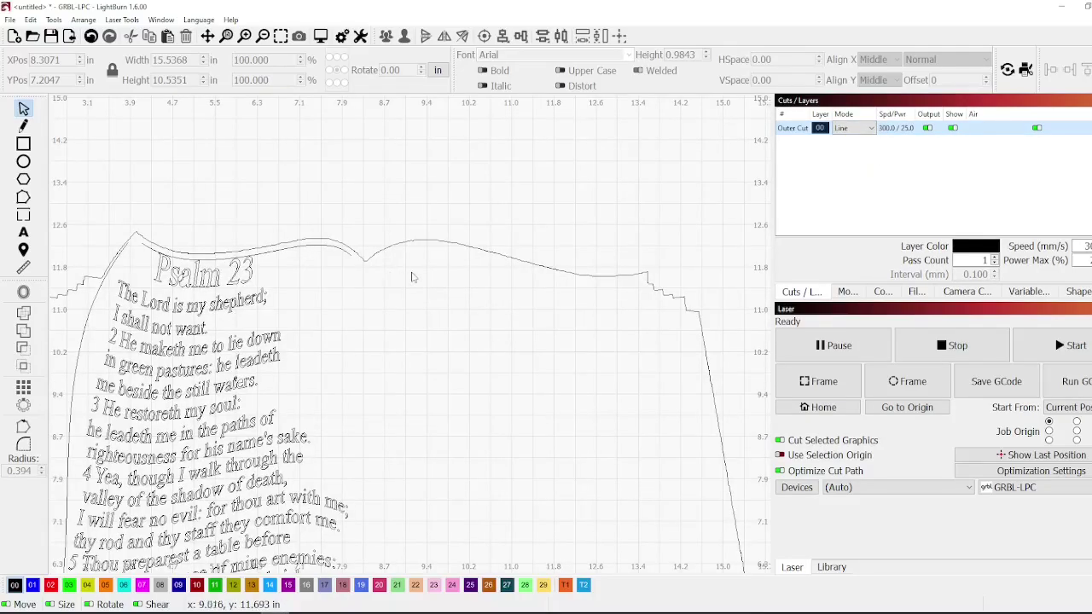
{"action": "left_click", "coordinate": [357, 240]}
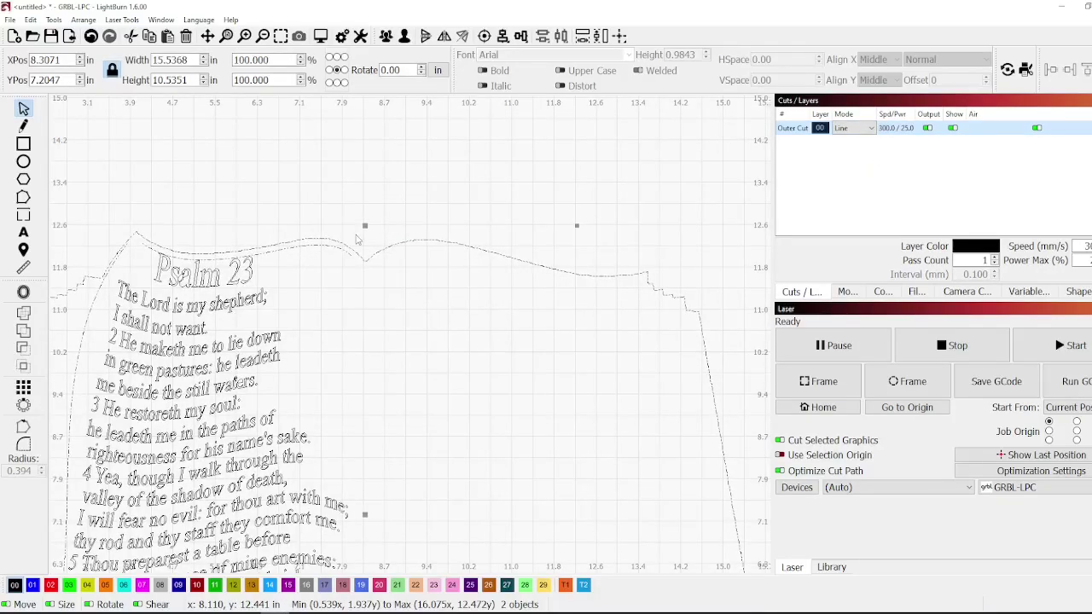
{"action": "left_click", "coordinate": [565, 586]}
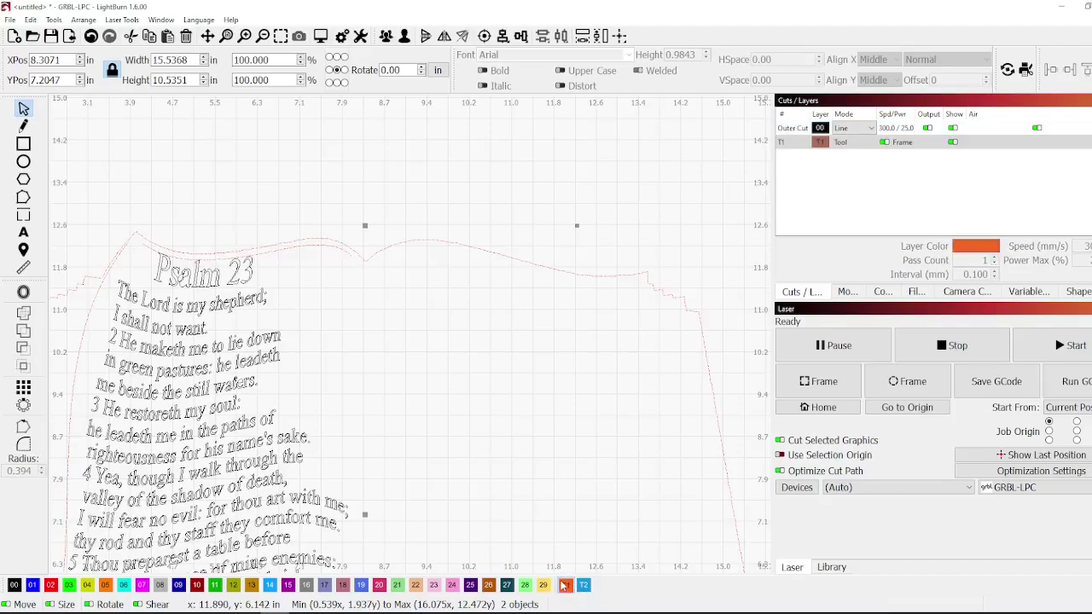
- Select the still waters lines of the Psalm text and nudge them left and back right
{"action": "scroll", "coordinate": [472, 230], "scroll_direction": "down", "scroll_amount": 3}
{"action": "left_click", "coordinate": [299, 329]}
{"action": "scroll", "coordinate": [299, 330], "scroll_direction": "up", "scroll_amount": 5}
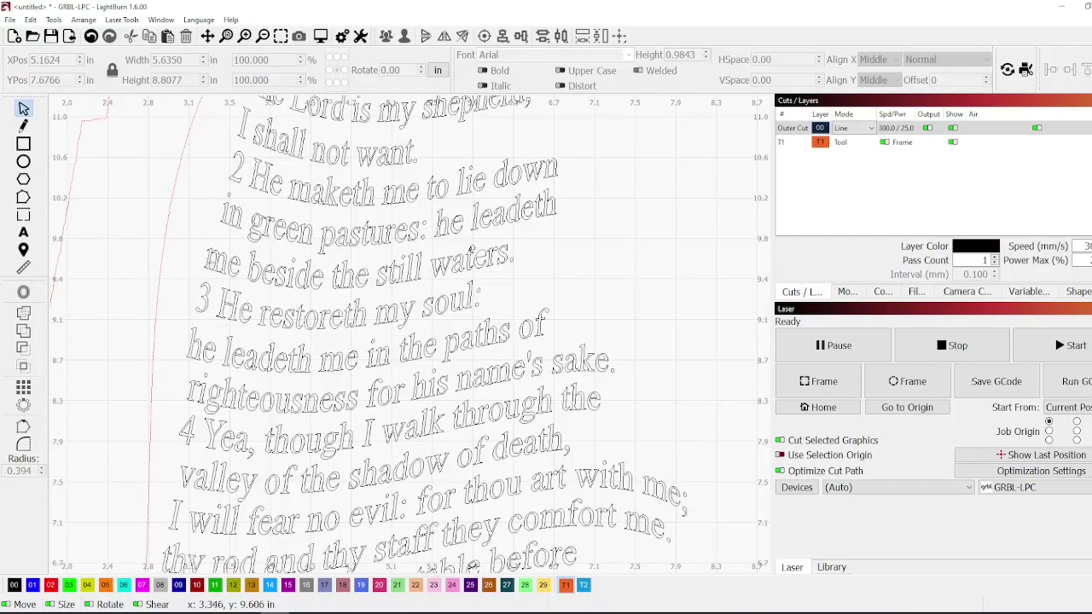
{"action": "left_click_drag", "start_coordinate": [189, 247], "coordinate": [575, 298]}
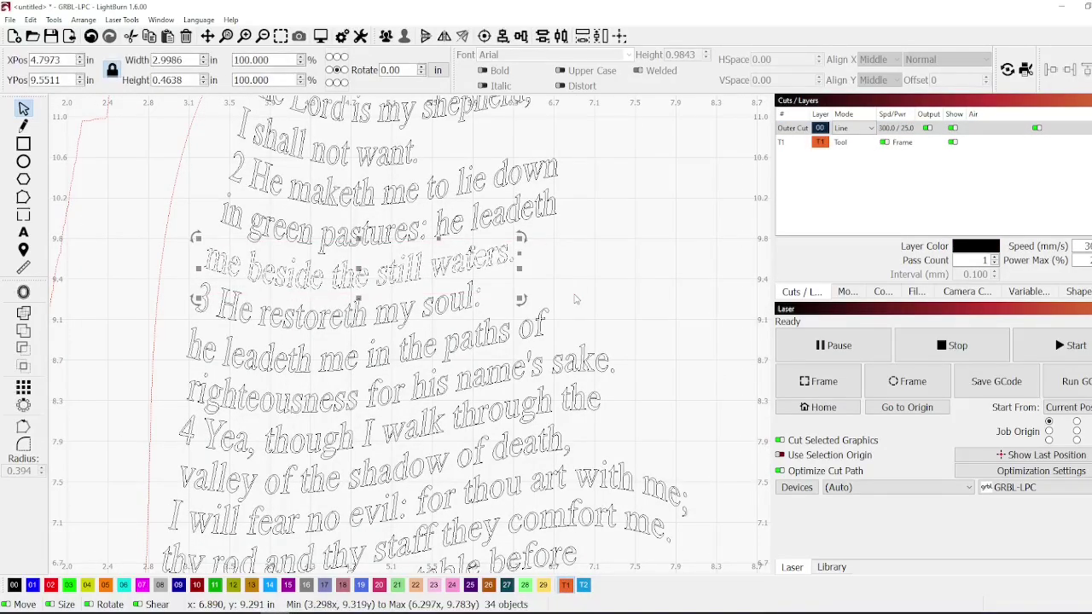
{"action": "key", "text": "Left"}
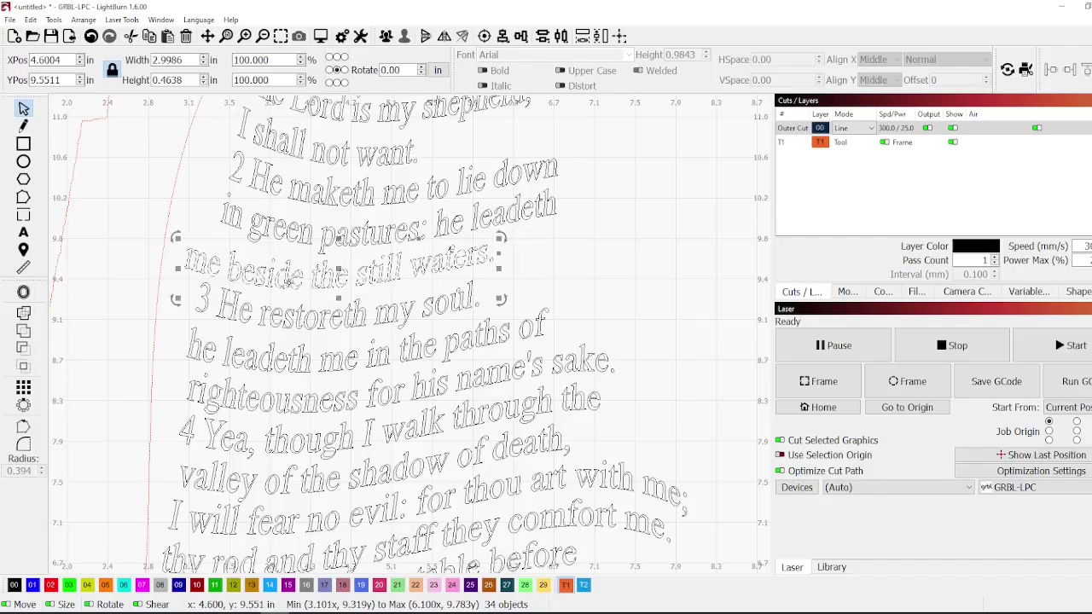
{"action": "key", "text": "Right"}
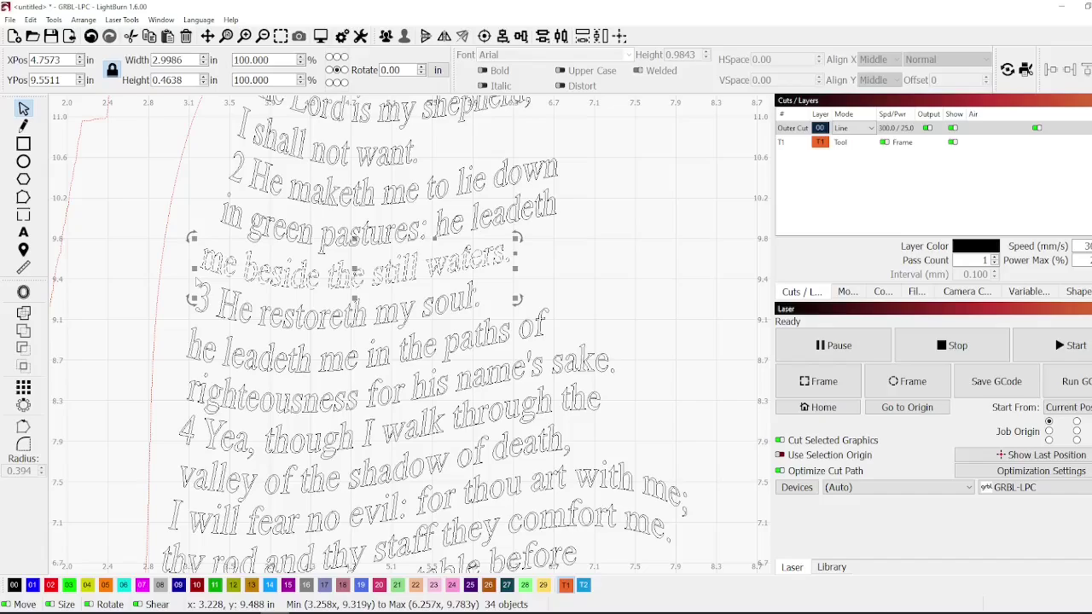
- Select a wider group of Psalm lines, then deselect them
{"action": "scroll", "coordinate": [196, 270], "scroll_direction": "down", "scroll_amount": 2}
{"action": "left_click", "coordinate": [188, 215]}
{"action": "left_click_drag", "start_coordinate": [415, 242], "coordinate": [510, 252]}
{"action": "left_click", "coordinate": [527, 278]}
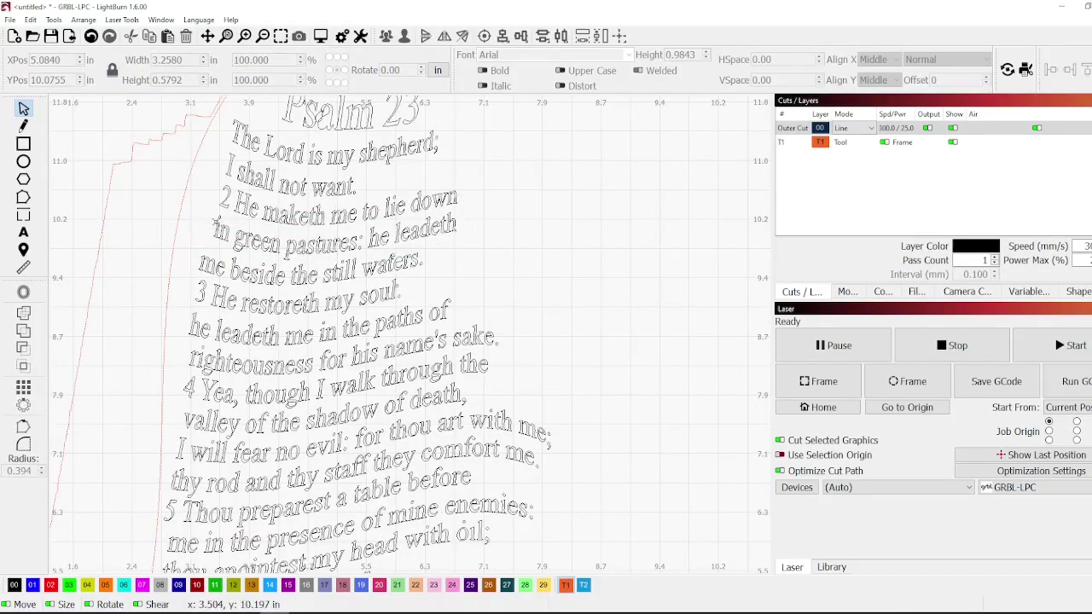
- Select the green pastures lines, toggle rotate mode, then clear the selection and review the design
{"action": "scroll", "coordinate": [198, 210], "scroll_direction": "up", "scroll_amount": 5}
{"action": "left_click_drag", "start_coordinate": [674, 167], "coordinate": [291, 325]}
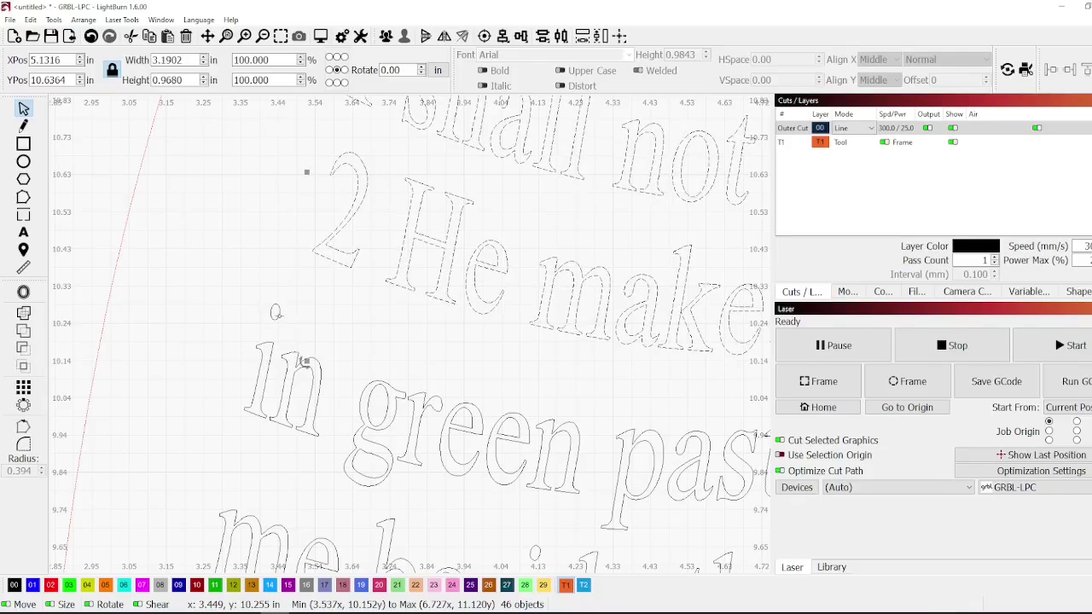
{"action": "scroll", "coordinate": [291, 325], "scroll_direction": "down", "scroll_amount": 3}
{"action": "left_click", "coordinate": [291, 325]}
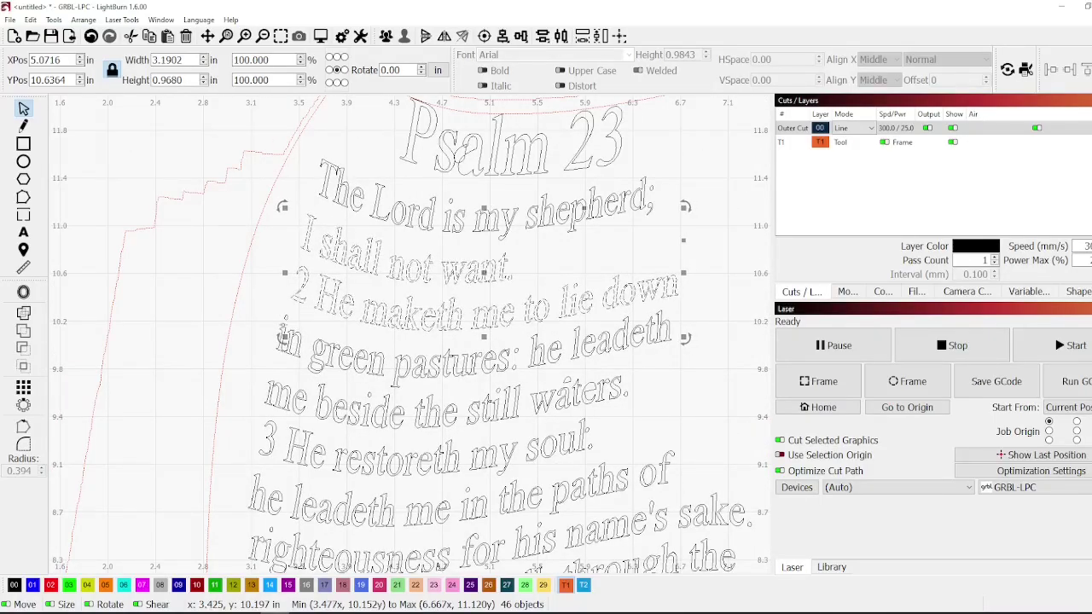
{"action": "scroll", "coordinate": [328, 293], "scroll_direction": "down", "scroll_amount": 2}
{"action": "left_click", "coordinate": [610, 297]}
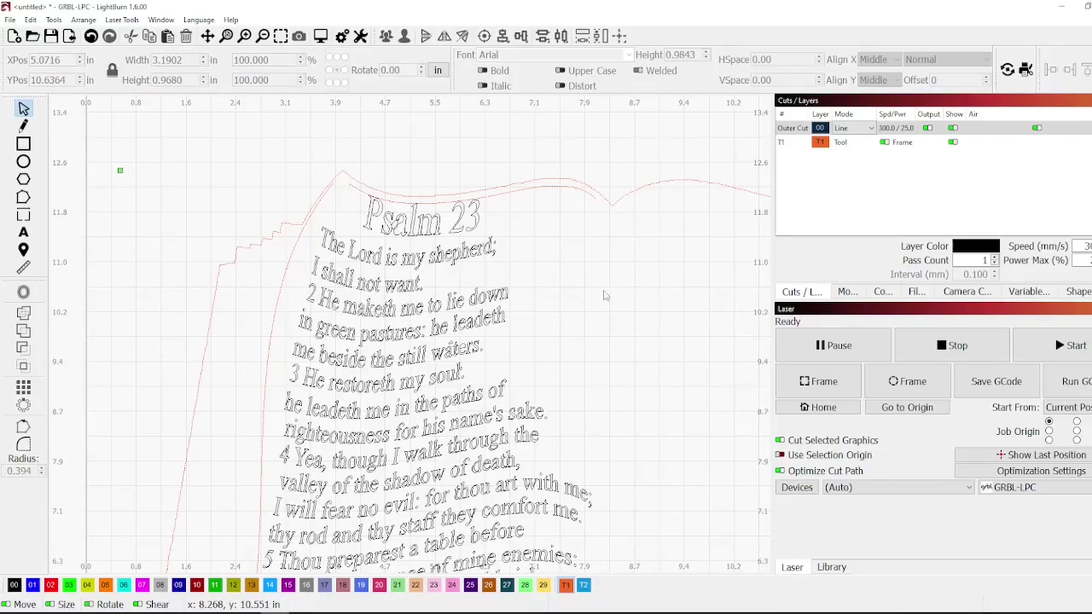
{"action": "scroll", "coordinate": [462, 211], "scroll_direction": "down", "scroll_amount": 2}
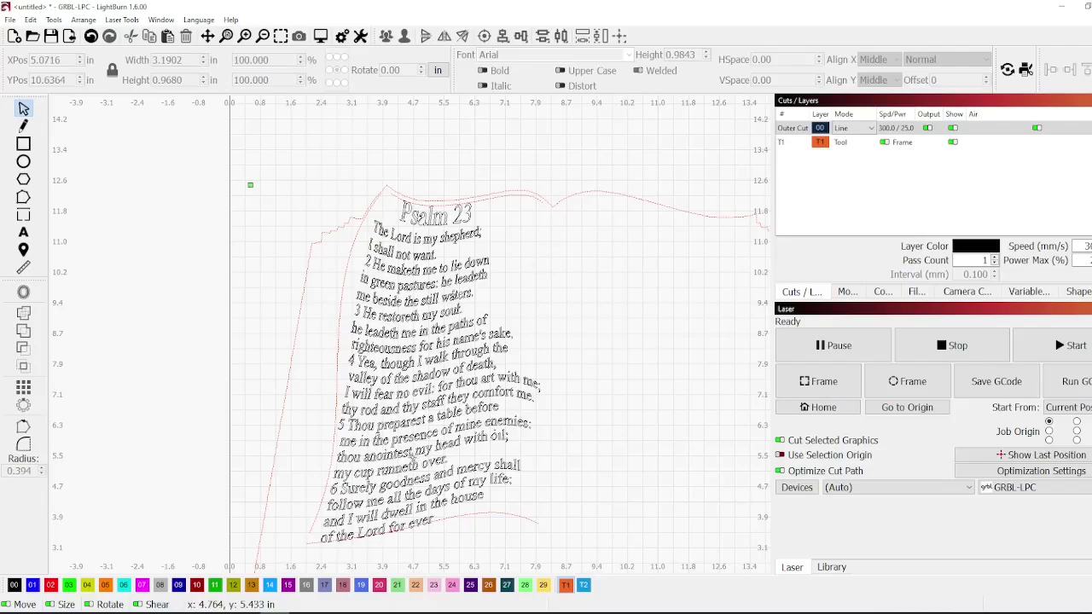
{"action": "scroll", "coordinate": [408, 453], "scroll_direction": "down", "scroll_amount": 1}
{"action": "scroll", "coordinate": [443, 381], "scroll_direction": "up", "scroll_amount": 3}
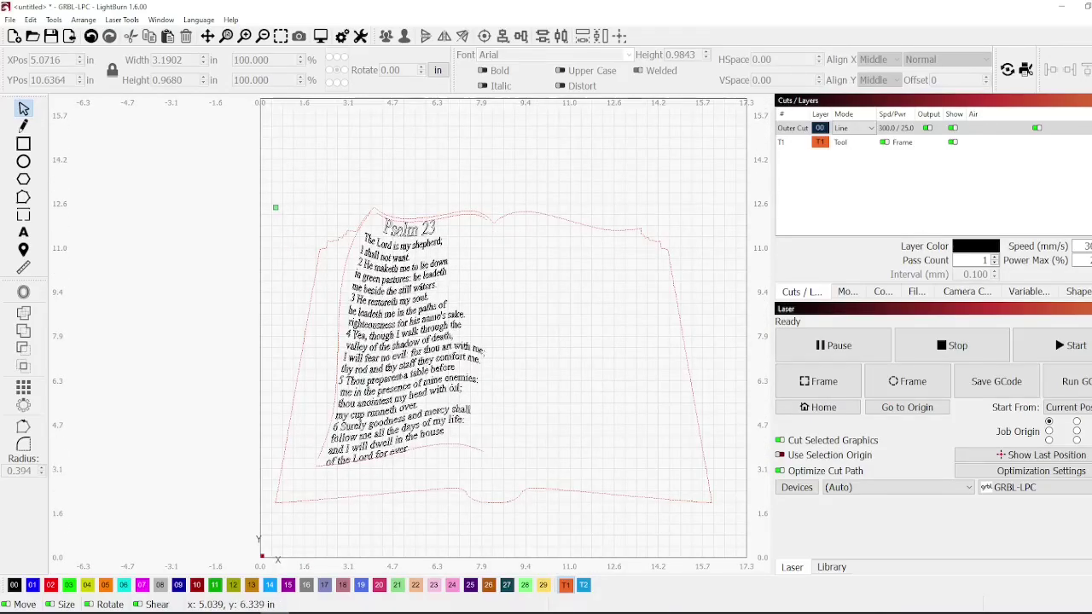
{"action": "left_click", "coordinate": [1062, 359]}
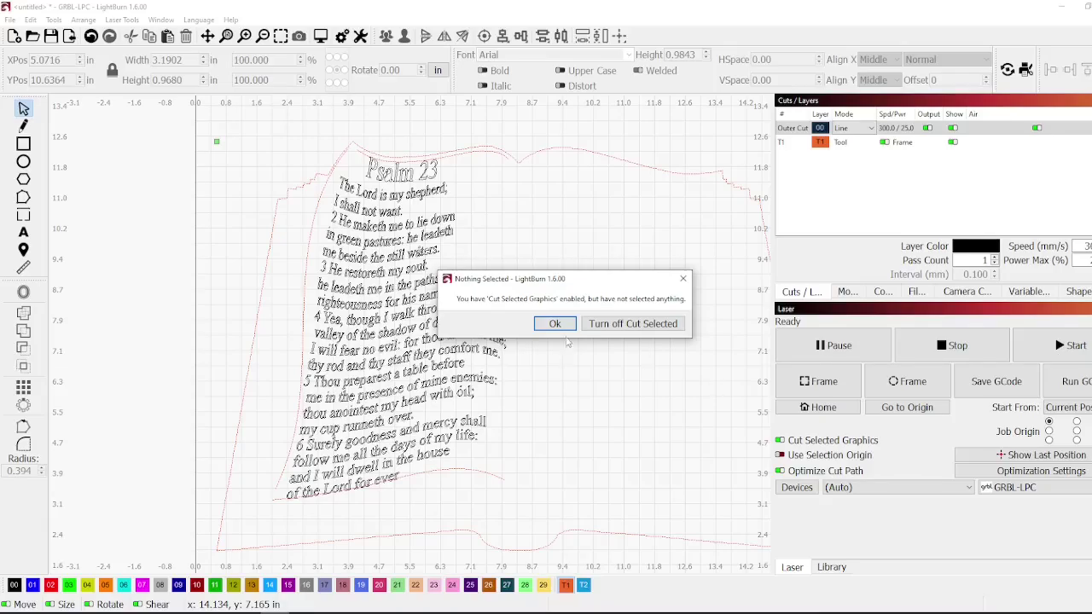
{"action": "left_click", "coordinate": [554, 324]}
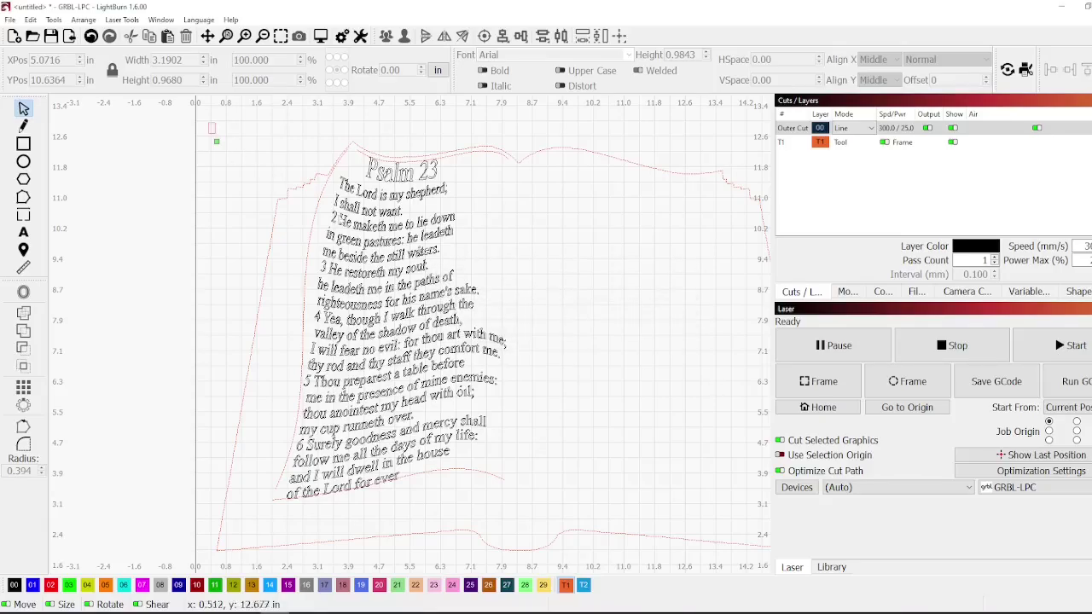
{"action": "left_click_drag", "start_coordinate": [212, 126], "coordinate": [551, 555]}
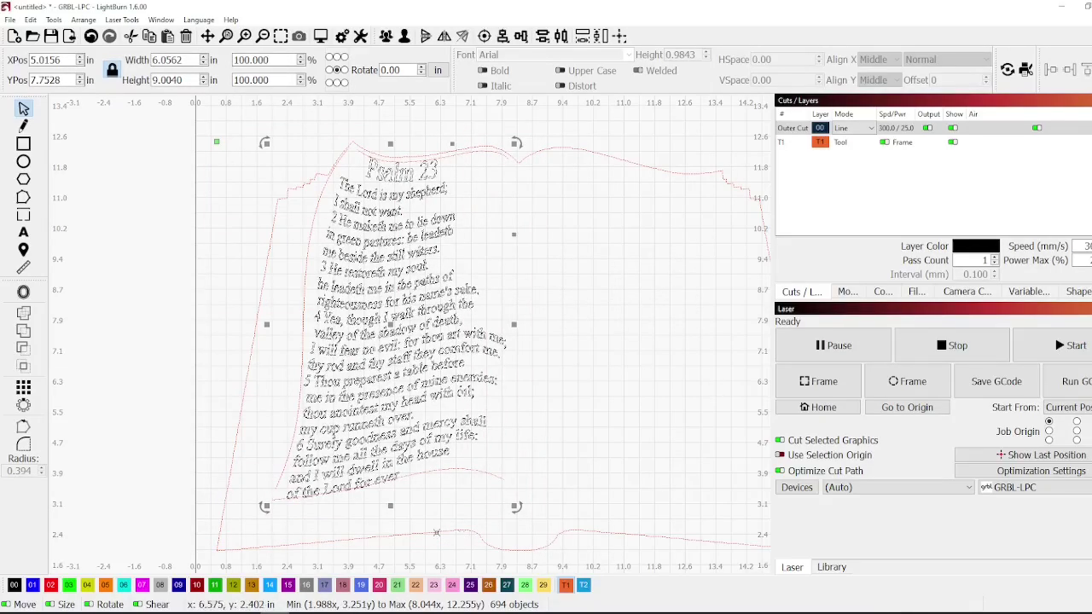
{"action": "scroll", "coordinate": [436, 533], "scroll_direction": "up", "scroll_amount": 5}
{"action": "scroll", "coordinate": [495, 470], "scroll_direction": "down", "scroll_amount": 4}
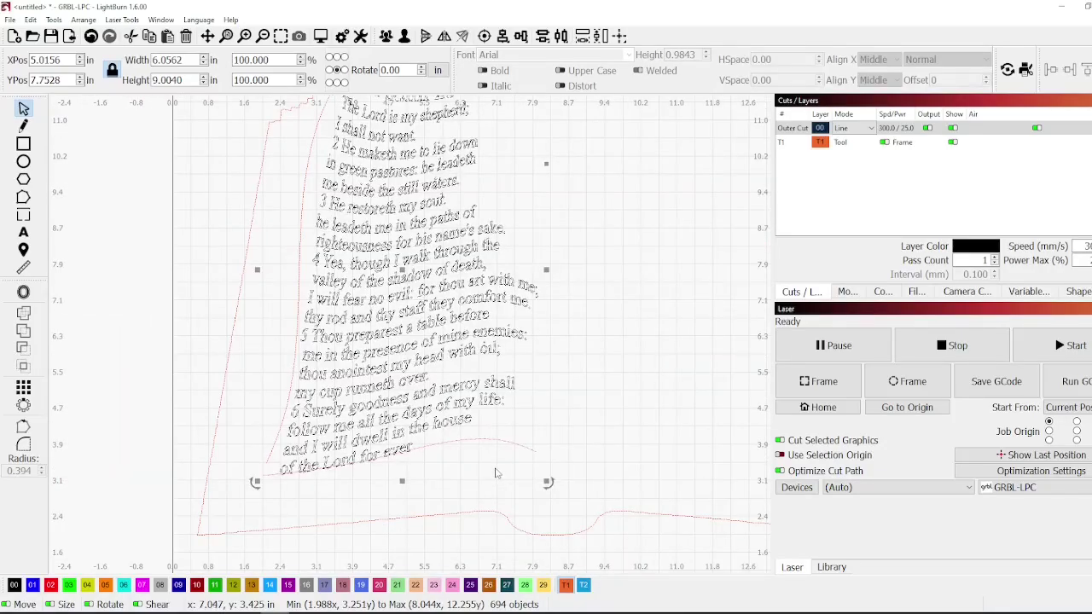
{"action": "scroll", "coordinate": [495, 474], "scroll_direction": "down", "scroll_amount": 3}
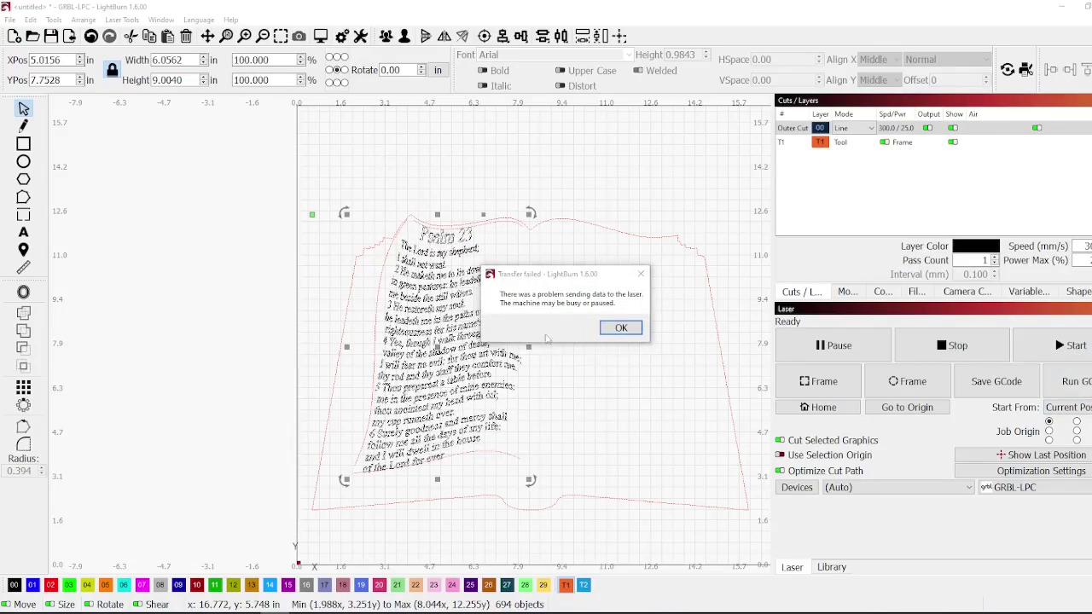
{"action": "left_click", "coordinate": [618, 332]}
{"action": "left_click", "coordinate": [617, 337]}
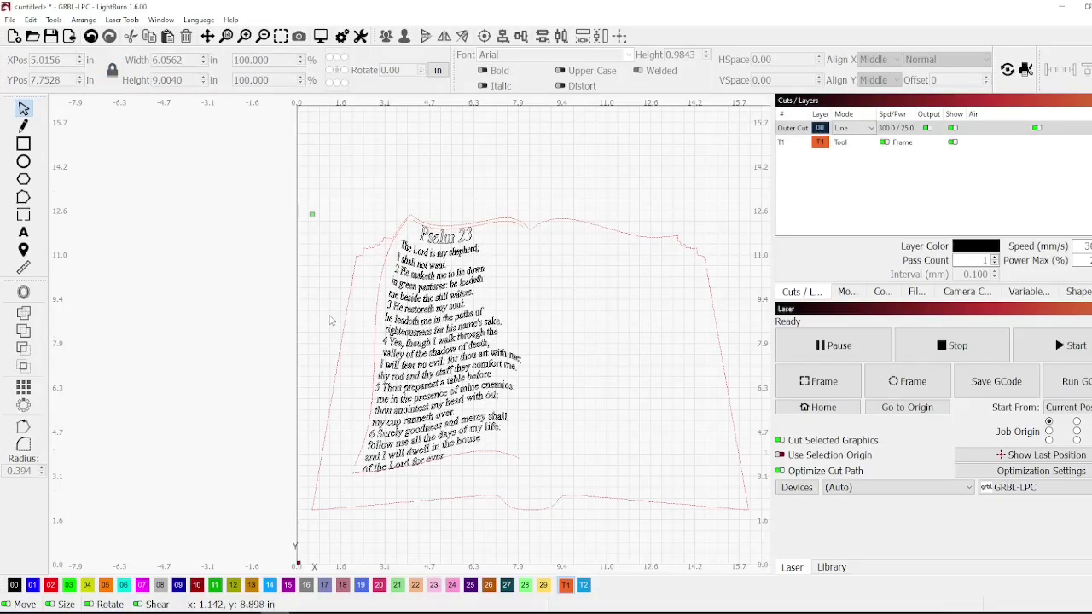